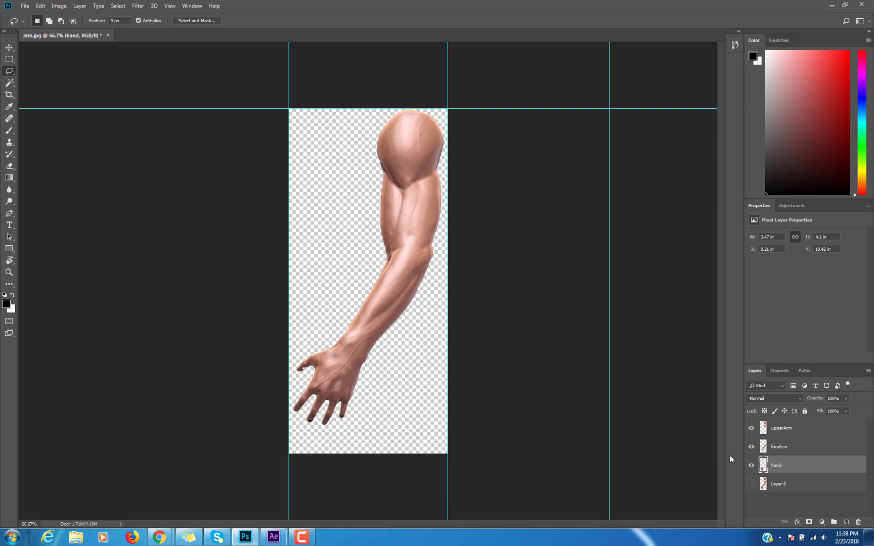
- Hide the hand layer and draw a freehand lasso selection around the upper arm
{"action": "left_click", "coordinate": [751, 466]}
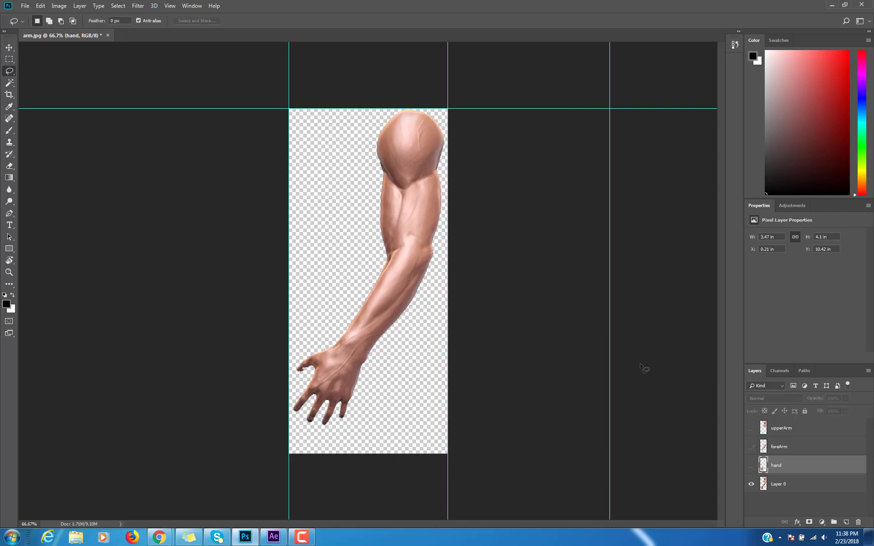
{"action": "mouse_move", "coordinate": [445, 109]}
{"action": "left_mouse_down"}
{"action": "mouse_move", "coordinate": [344, 138]}
{"action": "mouse_move", "coordinate": [318, 194]}
{"action": "mouse_move", "coordinate": [335, 231]}
{"action": "mouse_move", "coordinate": [361, 259]}
{"action": "mouse_move", "coordinate": [412, 276]}
{"action": "mouse_move", "coordinate": [452, 258]}
{"action": "mouse_move", "coordinate": [483, 214]}
{"action": "mouse_move", "coordinate": [484, 186]}
{"action": "left_mouse_up"}
- Show the upperArm layer, lasso around the forearm, and show the hand layer again
{"action": "left_click", "coordinate": [752, 429]}
{"action": "mouse_move", "coordinate": [383, 365]}
{"action": "left_mouse_down"}
{"action": "mouse_move", "coordinate": [445, 304]}
{"action": "mouse_move", "coordinate": [440, 238]}
{"action": "mouse_move", "coordinate": [409, 234]}
{"action": "mouse_move", "coordinate": [378, 241]}
{"action": "mouse_move", "coordinate": [337, 289]}
{"action": "mouse_move", "coordinate": [327, 350]}
{"action": "mouse_move", "coordinate": [355, 367]}
{"action": "mouse_move", "coordinate": [413, 349]}
{"action": "left_mouse_up"}
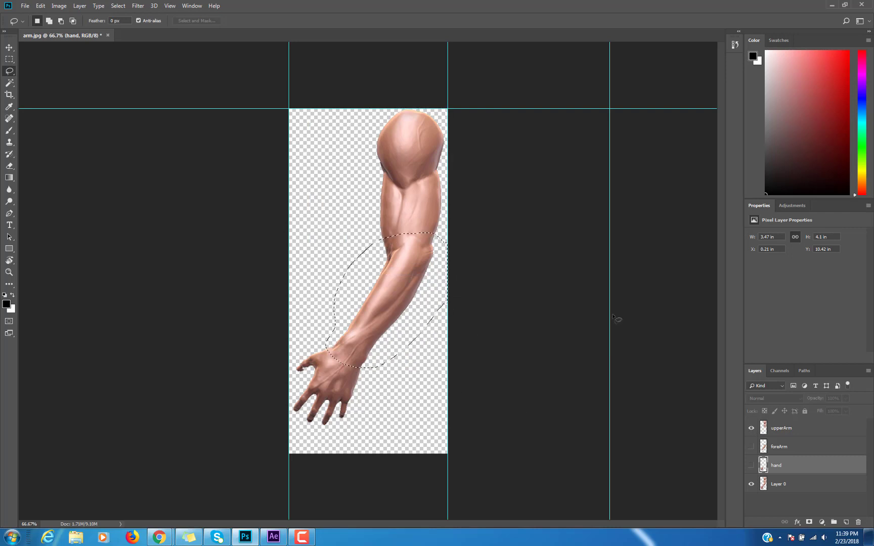
{"action": "left_click", "coordinate": [751, 467]}
- On Layer 0, lasso around the hand past the canvas edge, then hide Layer 0
{"action": "left_click", "coordinate": [778, 483]}
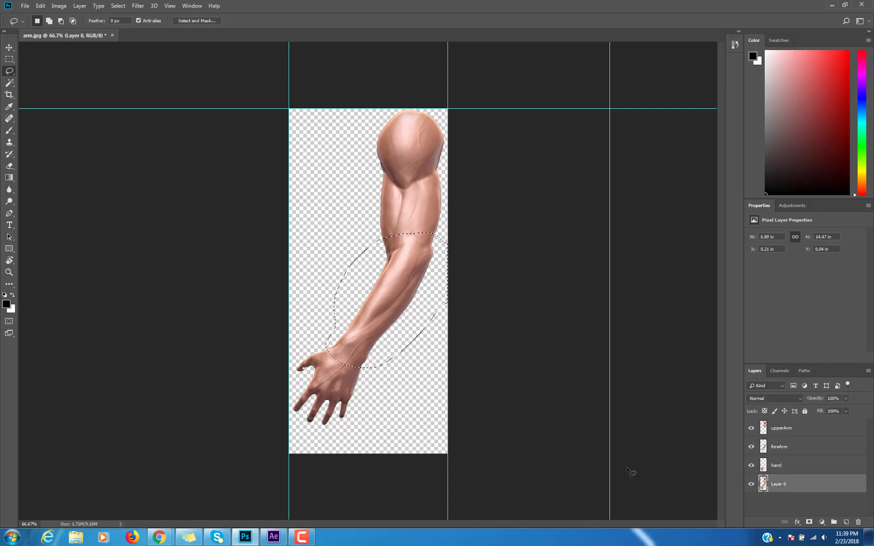
{"action": "mouse_move", "coordinate": [372, 416]}
{"action": "left_mouse_down"}
{"action": "mouse_move", "coordinate": [384, 385]}
{"action": "mouse_move", "coordinate": [371, 354]}
{"action": "left_mouse_up"}
{"action": "mouse_move", "coordinate": [320, 339]}
{"action": "left_mouse_down"}
{"action": "mouse_move", "coordinate": [287, 356]}
{"action": "mouse_move", "coordinate": [283, 411]}
{"action": "left_mouse_up"}
{"action": "left_click", "coordinate": [751, 485]}
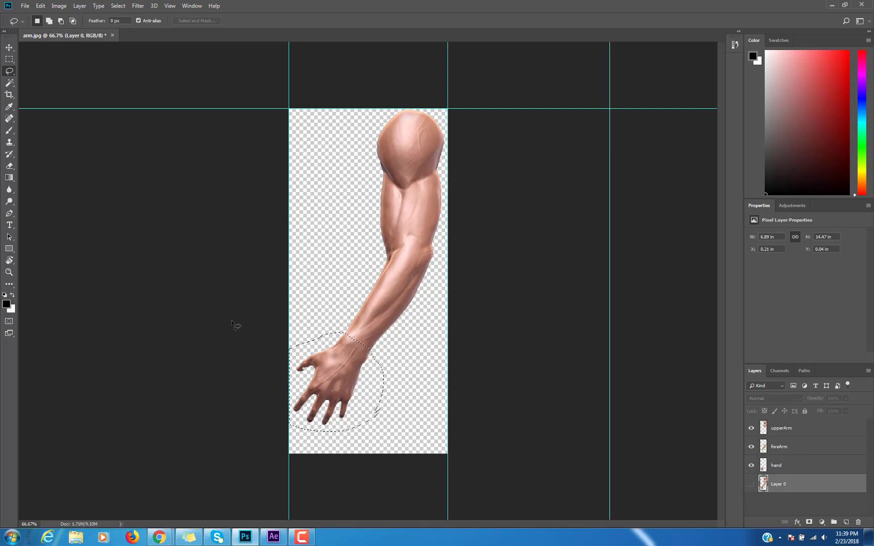
{"action": "left_click", "coordinate": [25, 6]}
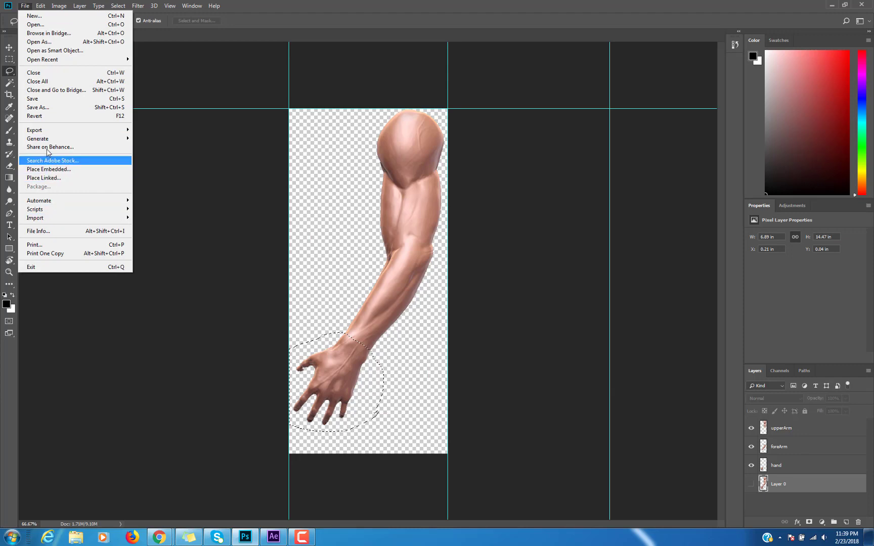
{"action": "left_click", "coordinate": [68, 108]}
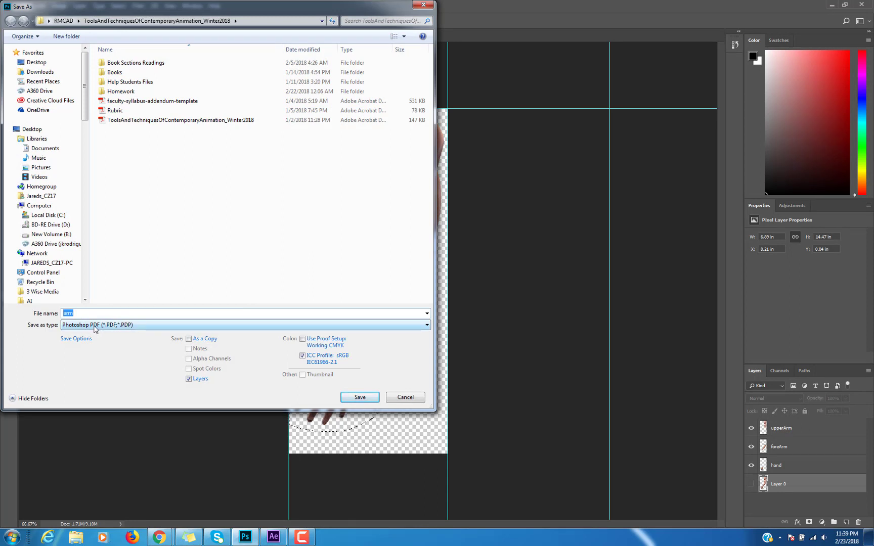
{"action": "left_click", "coordinate": [95, 326]}
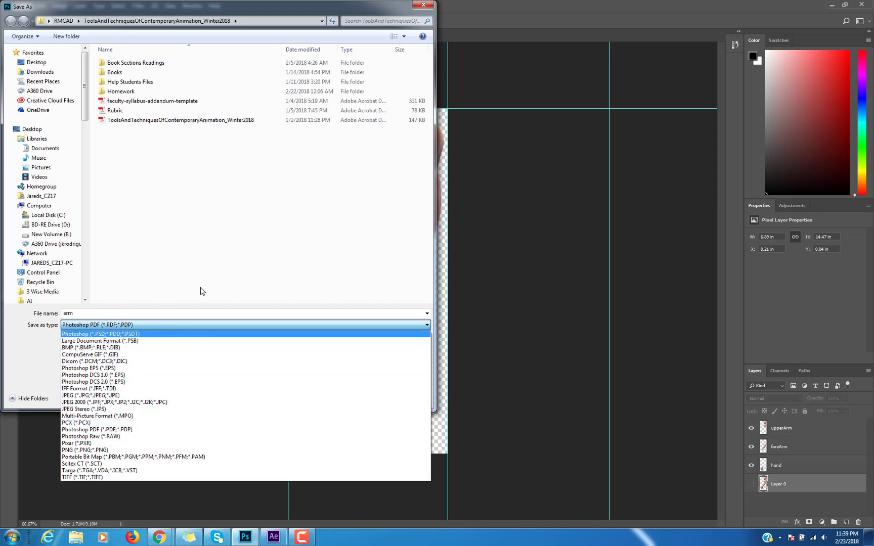
{"action": "left_click", "coordinate": [177, 299]}
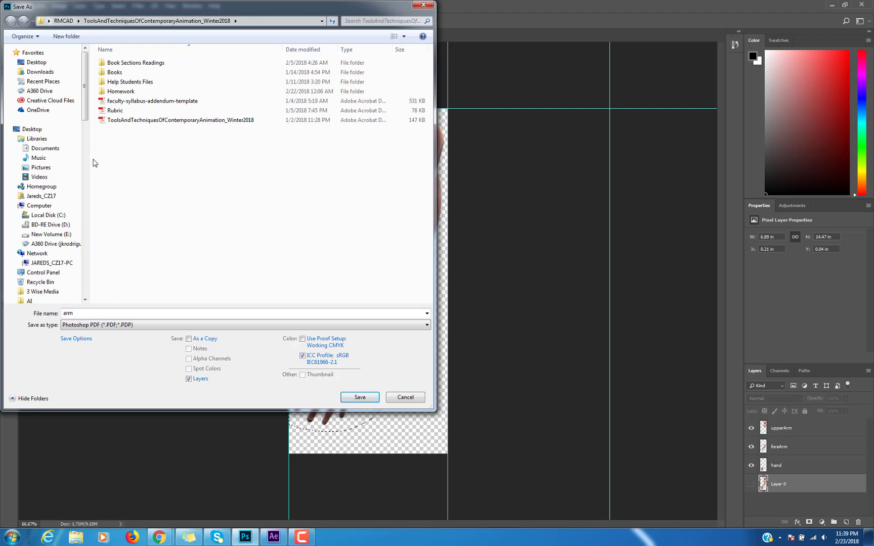
{"action": "left_click", "coordinate": [104, 326]}
{"action": "left_click", "coordinate": [148, 334]}
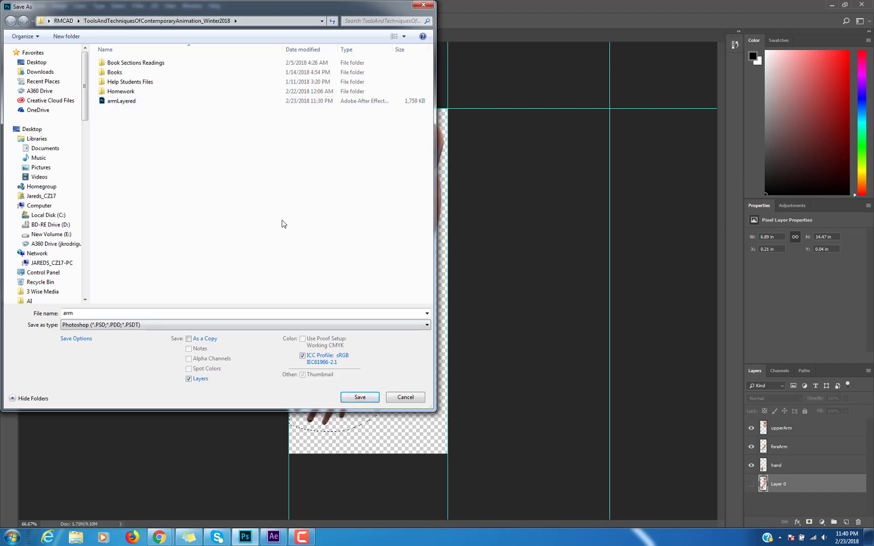
{"action": "left_click", "coordinate": [400, 395]}
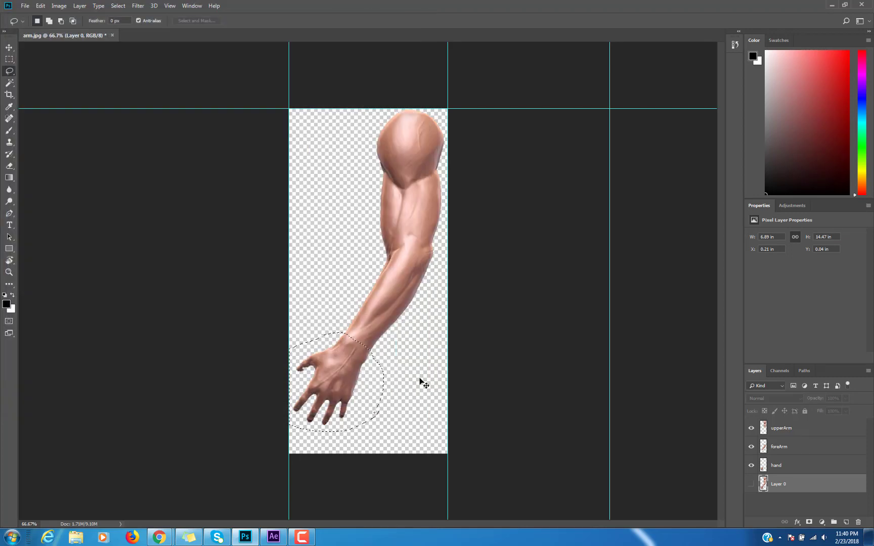
- In After Effects, collapse the armLayered Layers folder and open Import File from the empty Project panel
{"action": "left_click", "coordinate": [832, 5]}
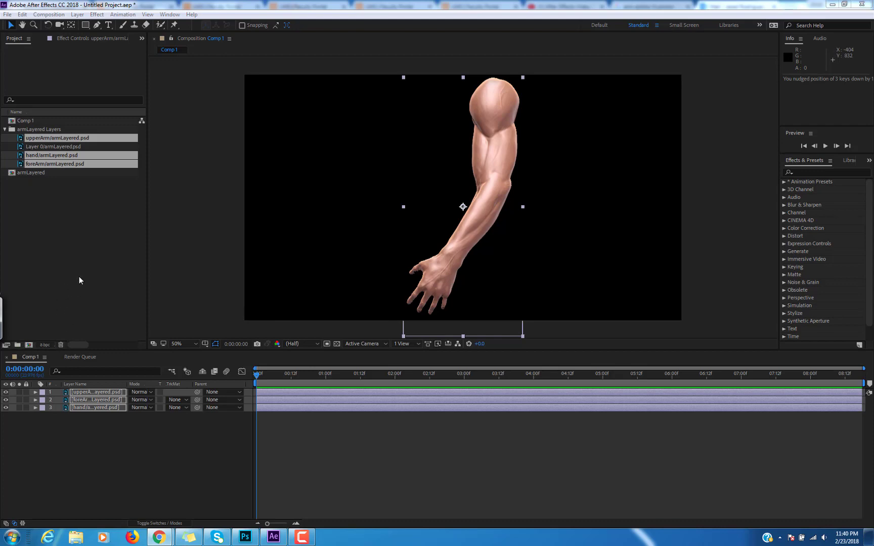
{"action": "left_click", "coordinate": [6, 130]}
{"action": "left_click", "coordinate": [27, 139]}
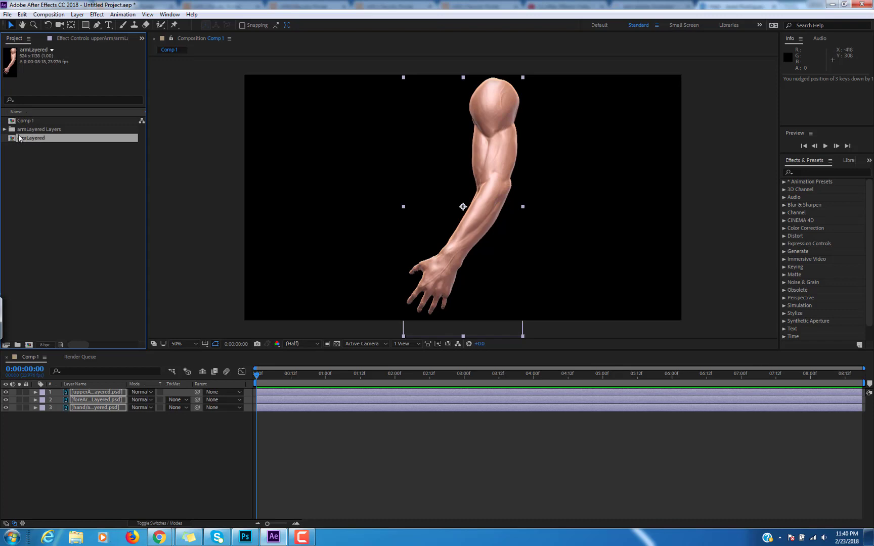
{"action": "left_click", "coordinate": [65, 178]}
{"action": "double_click", "coordinate": [84, 178]}
- Import armLayered, try the Footage and Composition import kinds, then cancel the import options
{"action": "left_click", "coordinate": [101, 130]}
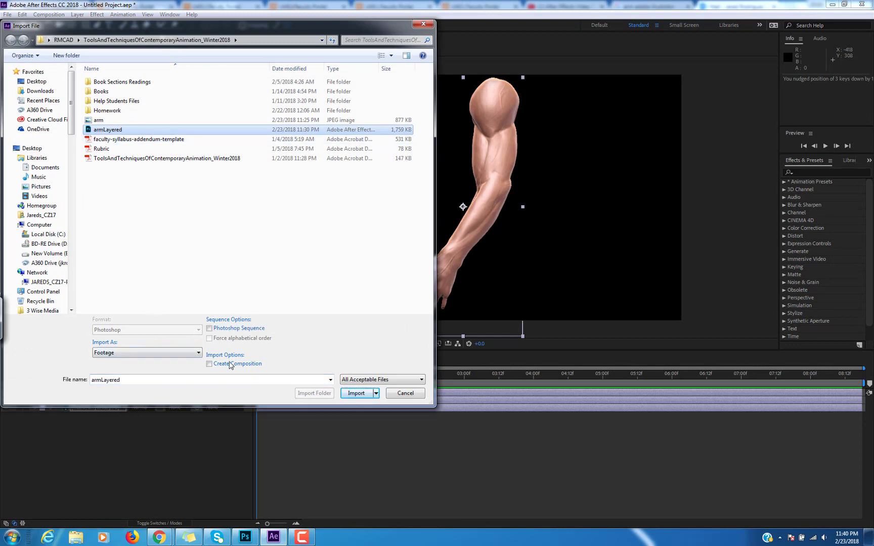
{"action": "left_click", "coordinate": [354, 394]}
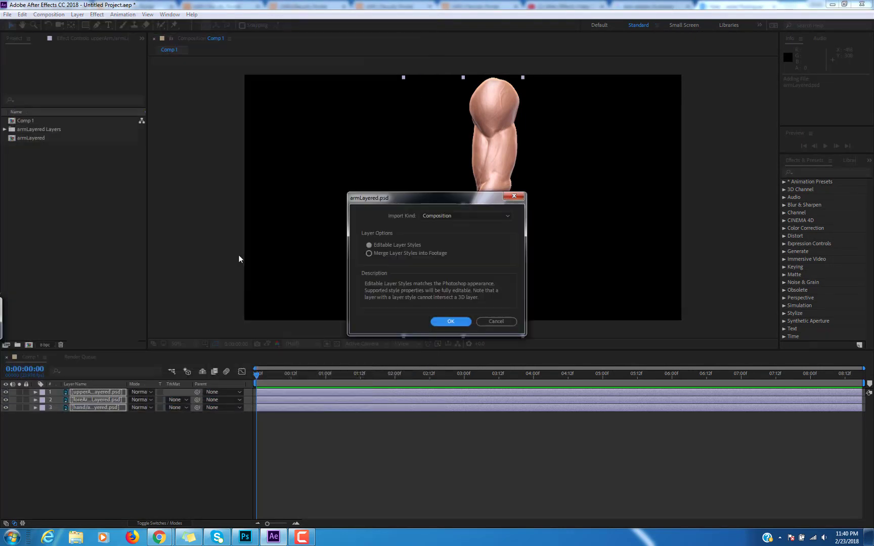
{"action": "left_click_drag", "start_coordinate": [444, 203], "coordinate": [342, 135]}
{"action": "left_click", "coordinate": [363, 147]}
{"action": "left_click", "coordinate": [354, 160]}
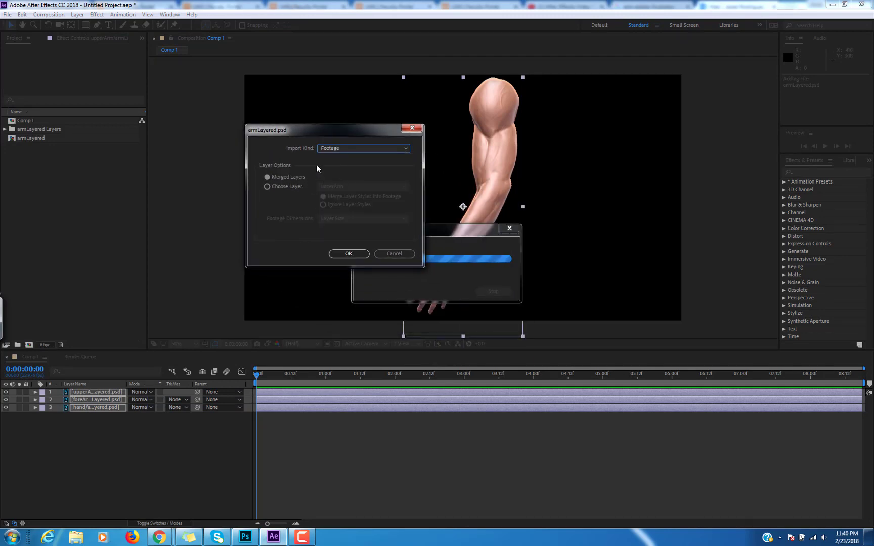
{"action": "left_click", "coordinate": [272, 187]}
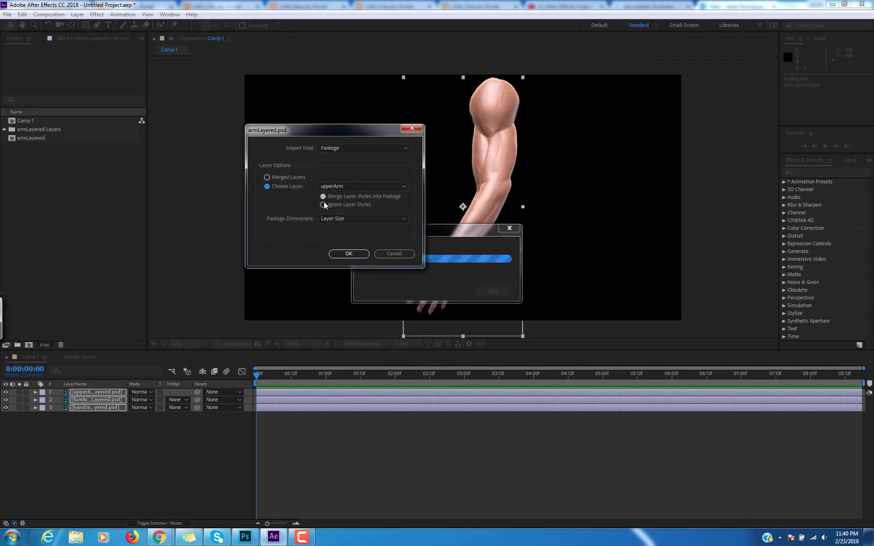
{"action": "left_click", "coordinate": [354, 149]}
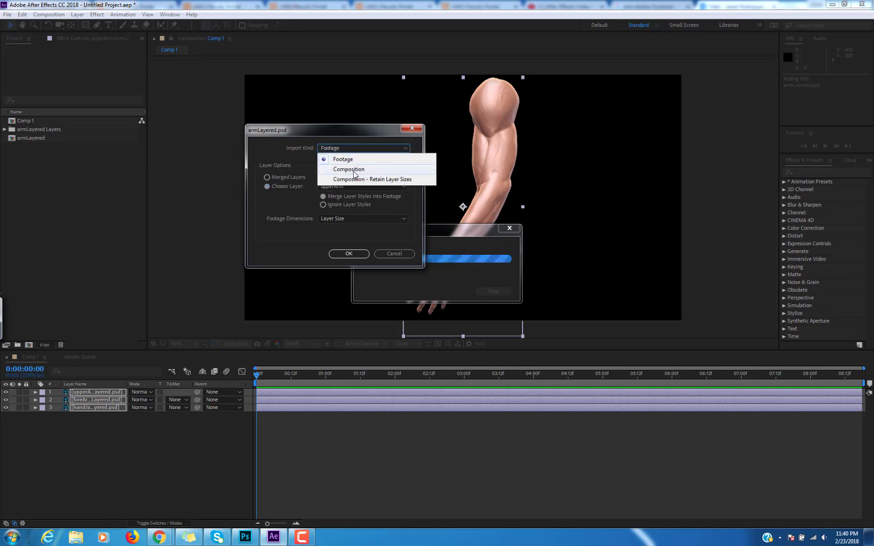
{"action": "left_click", "coordinate": [349, 169]}
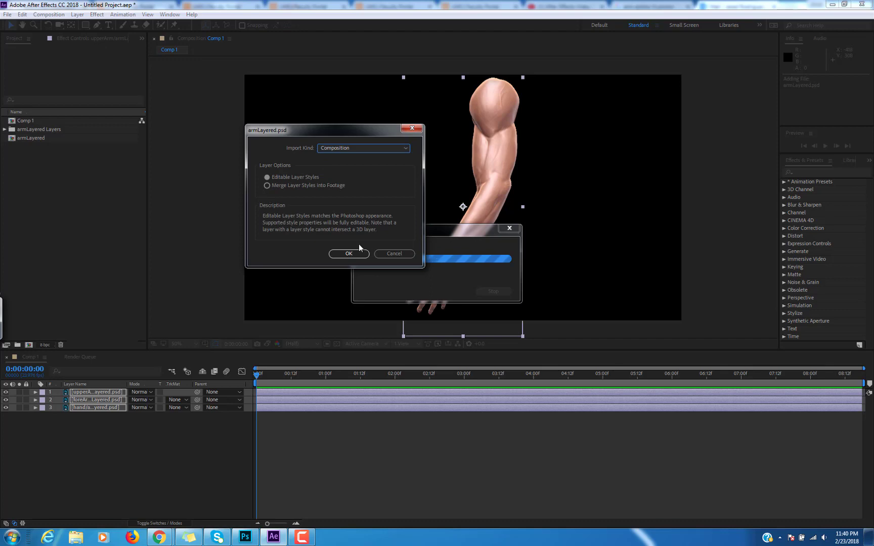
{"action": "left_click", "coordinate": [394, 254]}
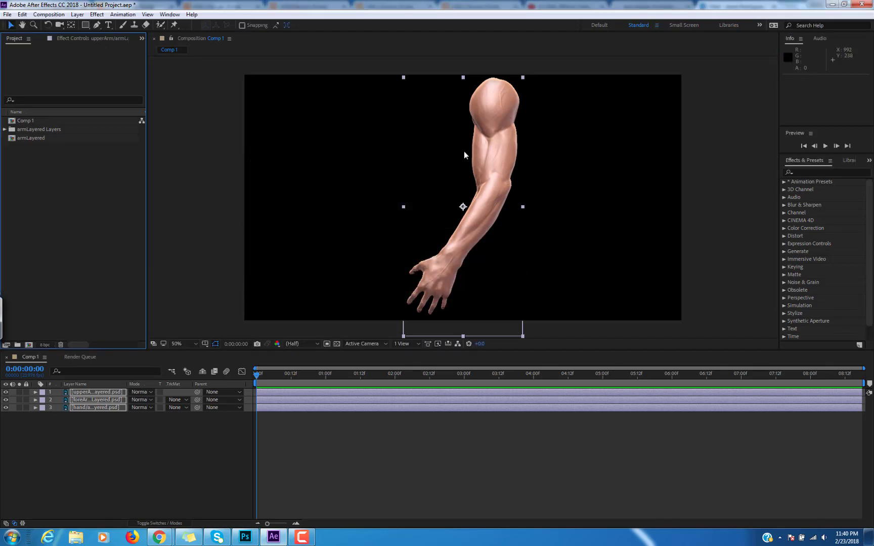
- Drag the upperArm layer away from the forearm in the viewer, then undo the move
{"action": "left_click", "coordinate": [75, 431]}
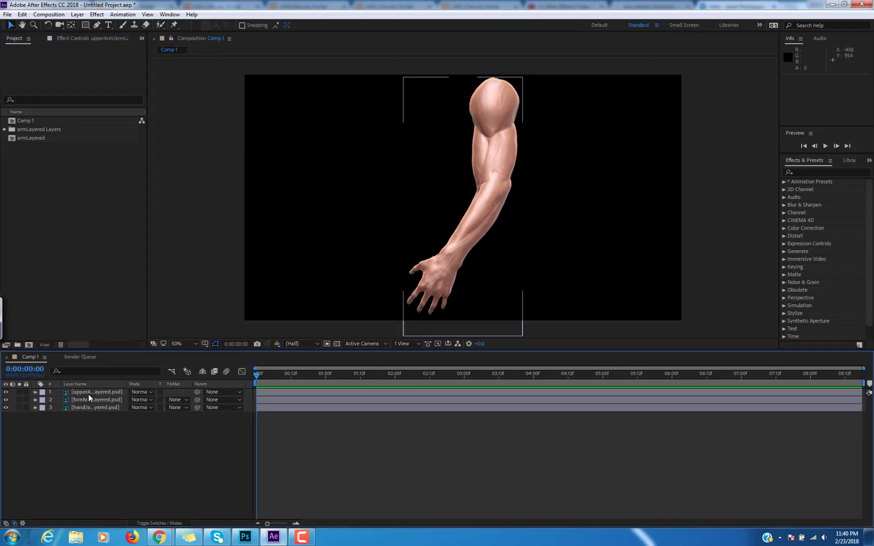
{"action": "left_click", "coordinate": [89, 394]}
{"action": "left_click_drag", "start_coordinate": [491, 150], "coordinate": [328, 150]}
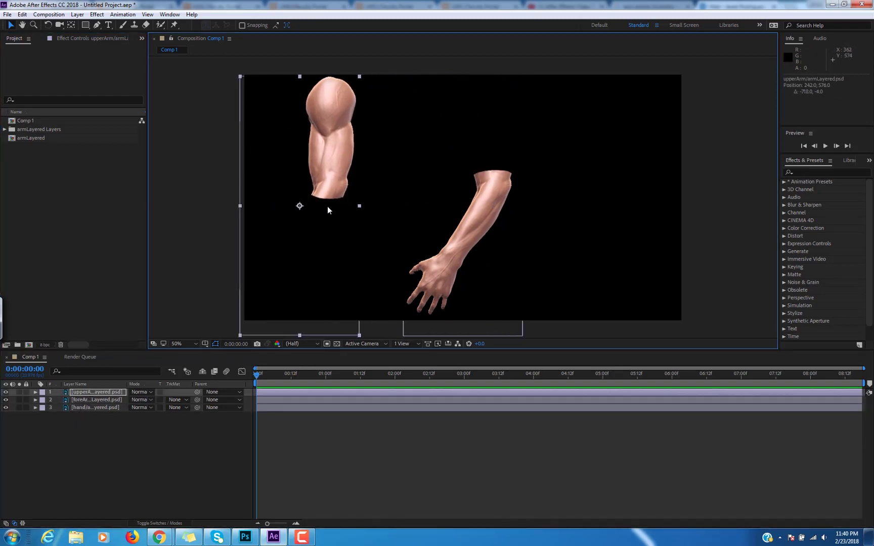
{"action": "key", "text": "ctrl+z"}
- Delete the armLayered Layers folder and armLayered composition from the project
{"action": "left_click", "coordinate": [27, 129]}
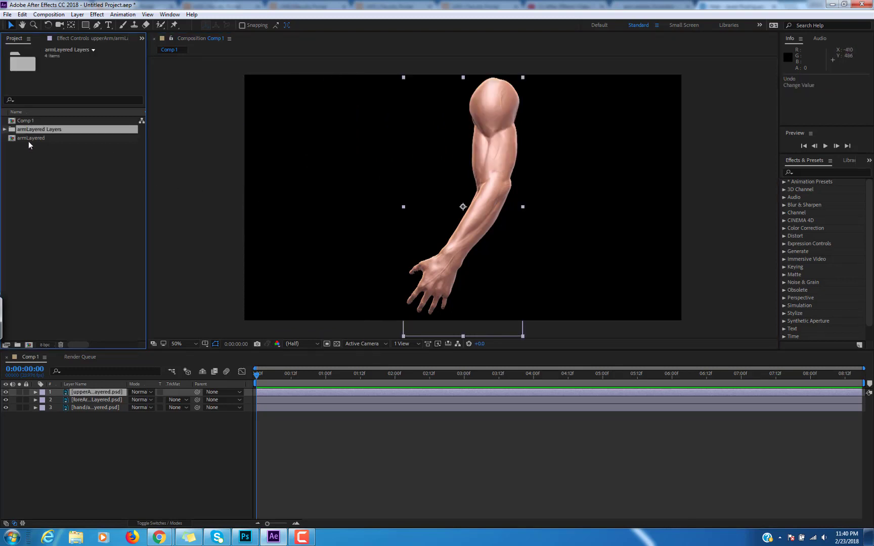
{"action": "left_click", "coordinate": [29, 141], "text": "shift"}
{"action": "key", "text": "Delete"}
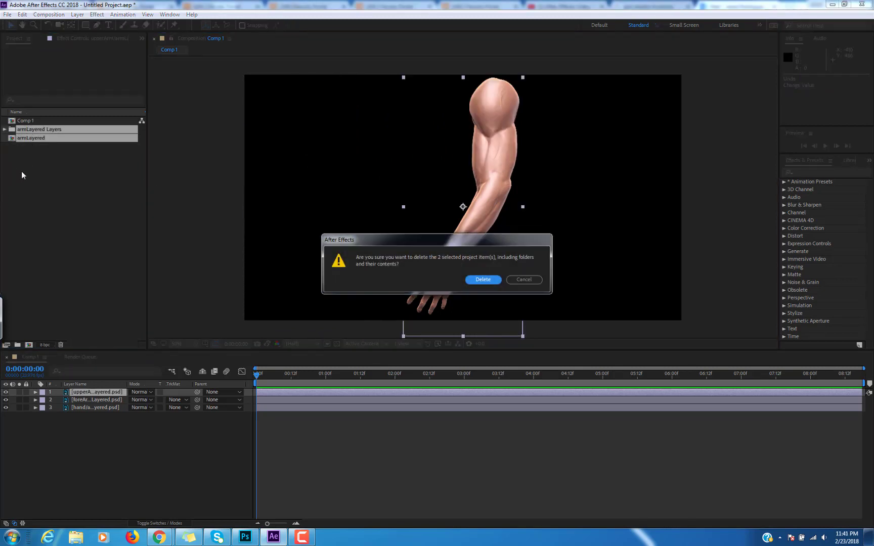
{"action": "left_click", "coordinate": [483, 279]}
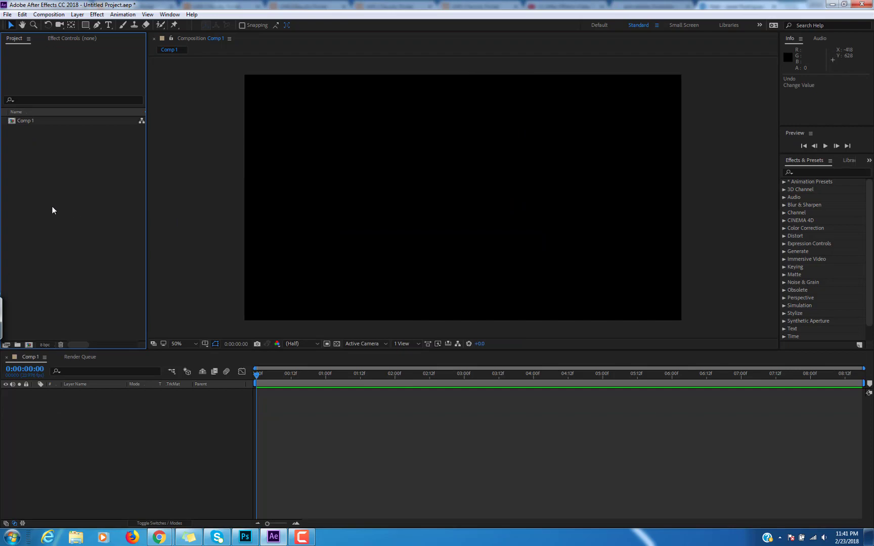
- Re-import armLayered.psd as 'Composition - Retain Layer Sizes'
{"action": "double_click", "coordinate": [50, 165]}
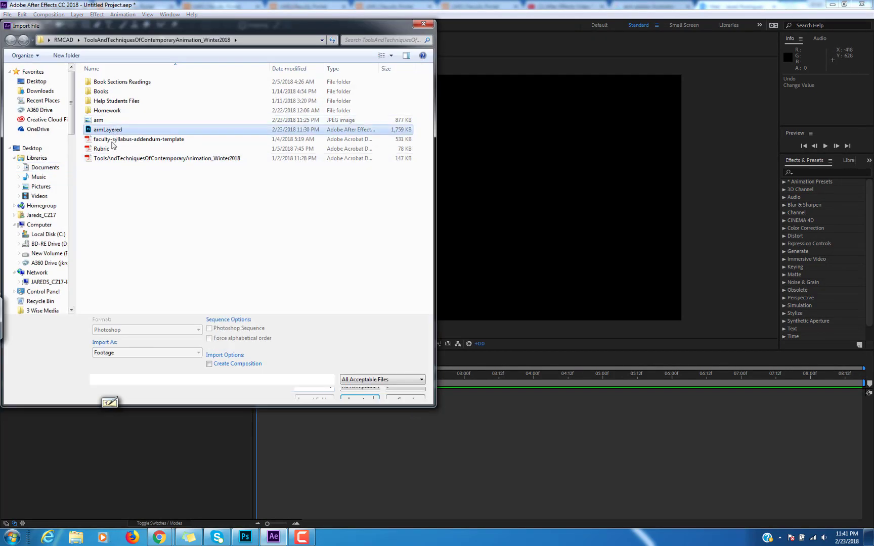
{"action": "left_click", "coordinate": [356, 393]}
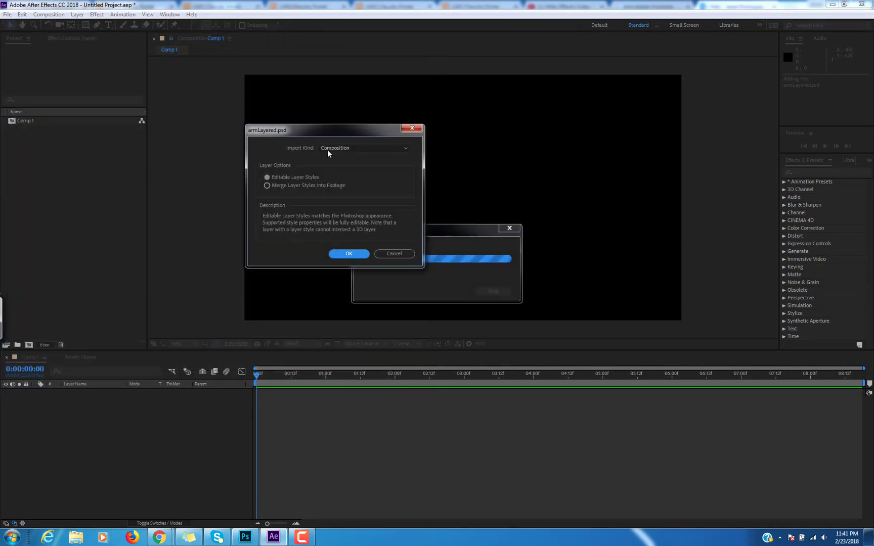
{"action": "left_click", "coordinate": [344, 150]}
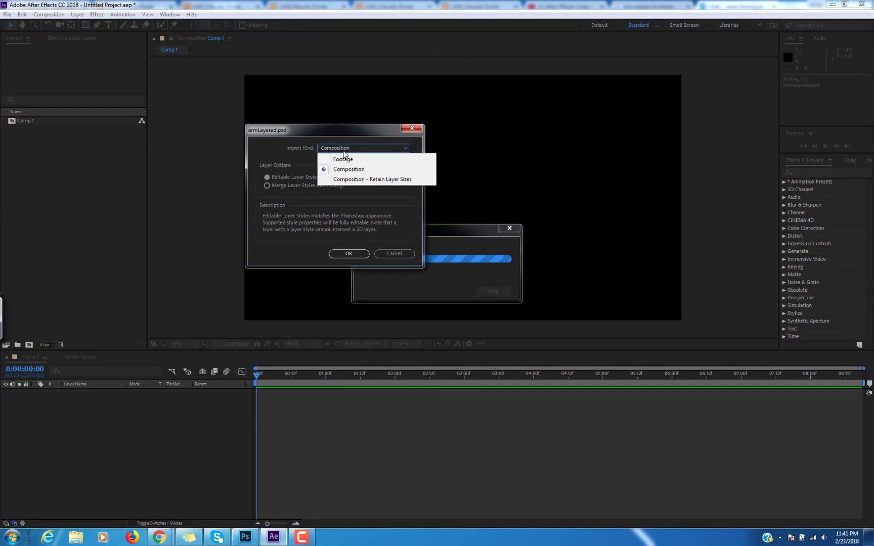
{"action": "left_click", "coordinate": [372, 179]}
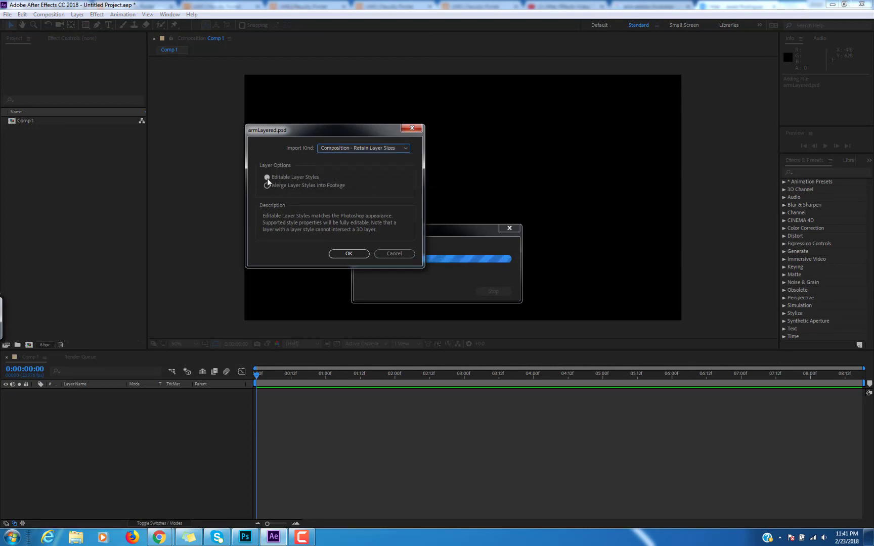
{"action": "left_click", "coordinate": [349, 254]}
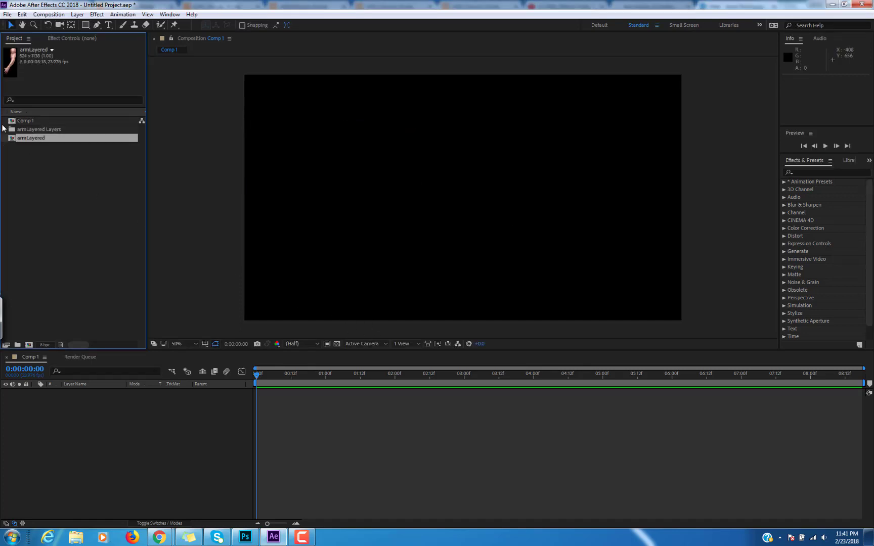
- Add the upperArm, foreArm and hand files, excluding Layer 0, to Comp 1
{"action": "left_click", "coordinate": [5, 129]}
{"action": "left_click", "coordinate": [33, 139]}
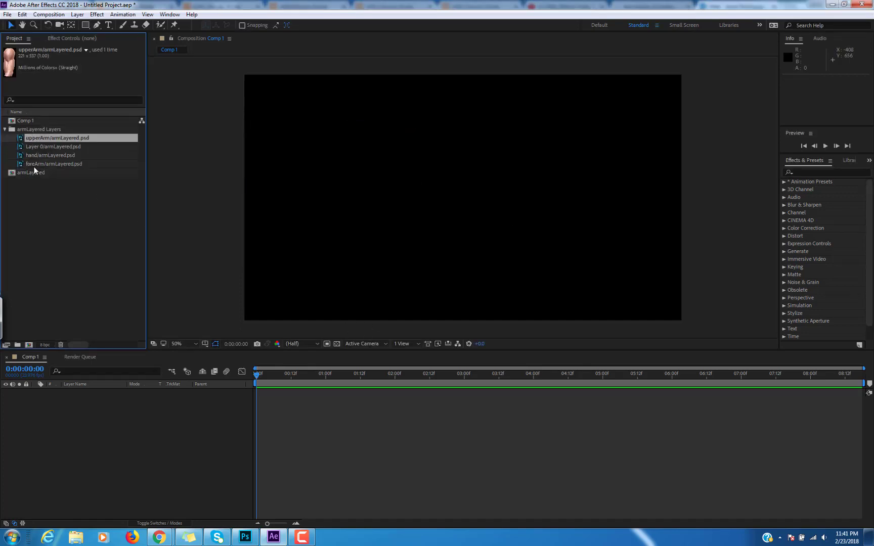
{"action": "left_click", "coordinate": [37, 164], "text": "shift"}
{"action": "left_click", "coordinate": [37, 148], "text": "ctrl"}
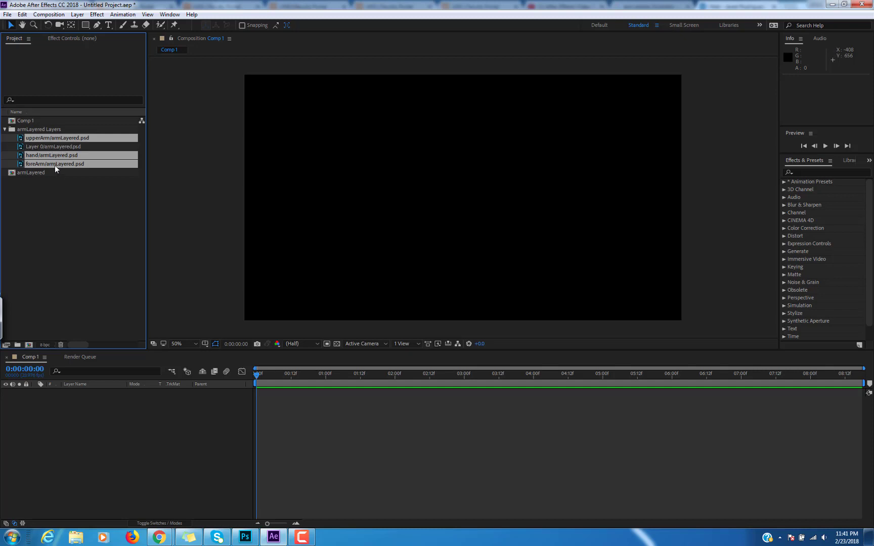
{"action": "left_click_drag", "start_coordinate": [54, 164], "coordinate": [121, 404]}
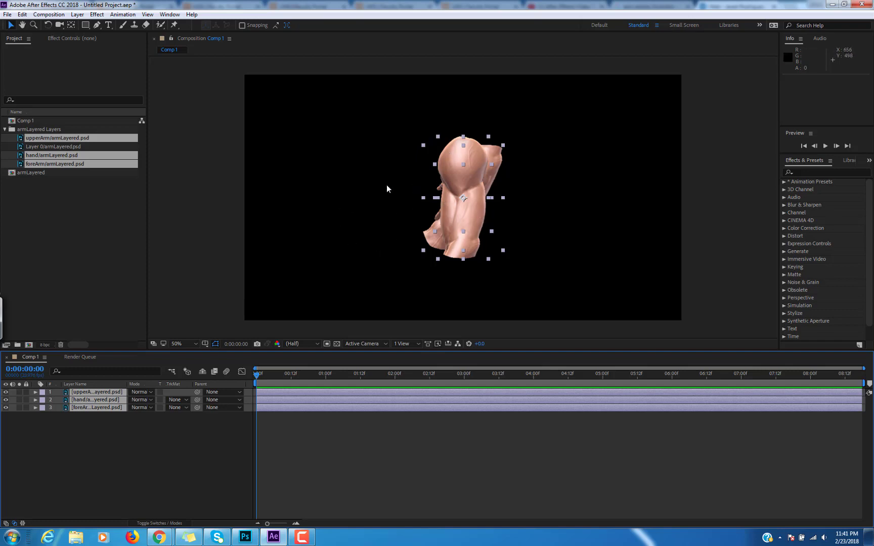
- Move the hand layer below foreArm so the stack reads upperArm, foreArm, hand
{"action": "left_click", "coordinate": [89, 401]}
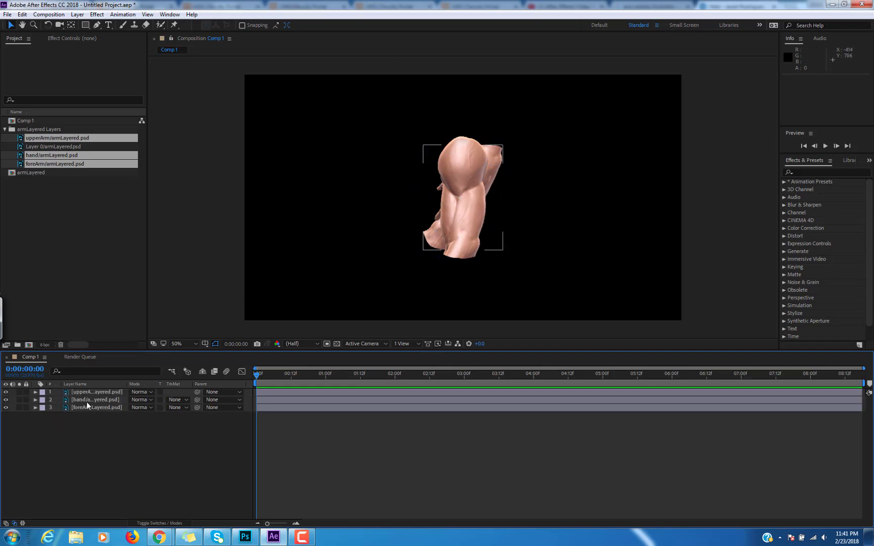
{"action": "left_click", "coordinate": [89, 394]}
{"action": "left_click", "coordinate": [86, 401]}
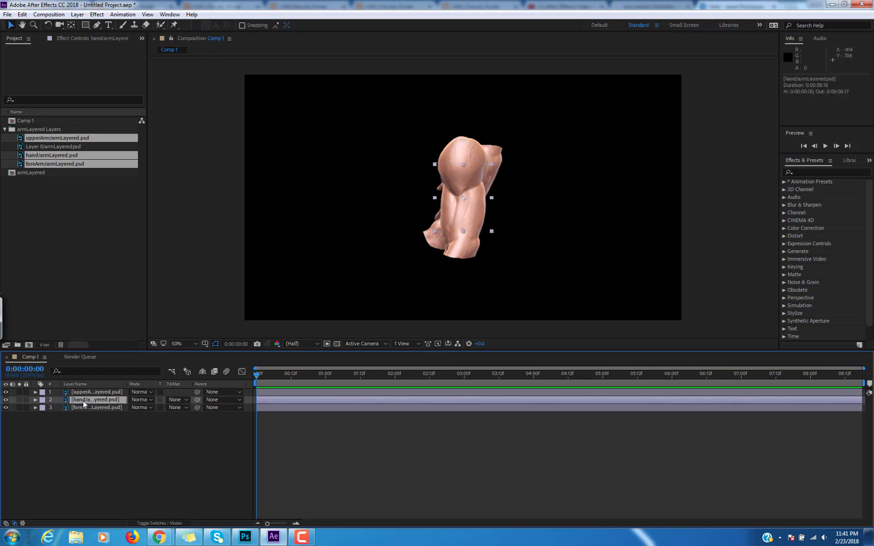
{"action": "left_click_drag", "start_coordinate": [84, 400], "coordinate": [87, 423]}
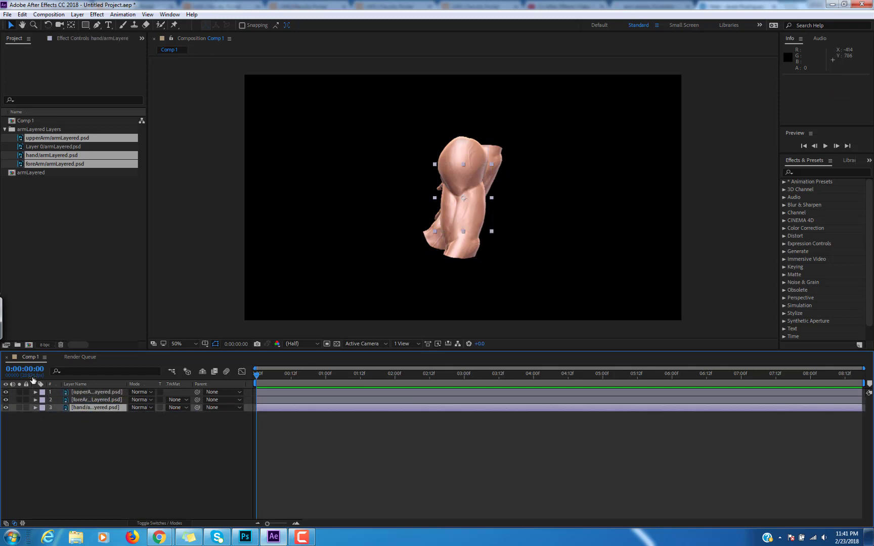
{"action": "left_click", "coordinate": [89, 399]}
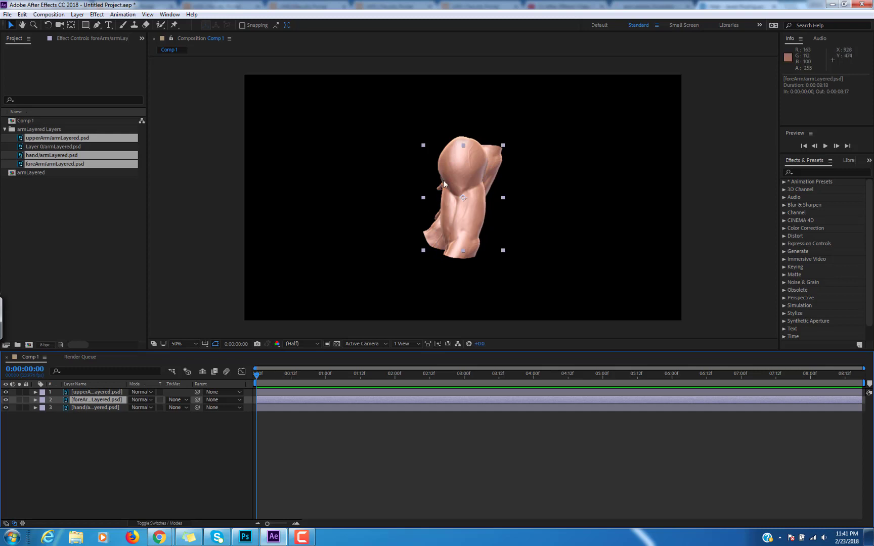
{"action": "left_click", "coordinate": [76, 384]}
- Drag the upper arm up and the forearm down in the viewer, and stack upperArm below foreArm
{"action": "left_click", "coordinate": [84, 392]}
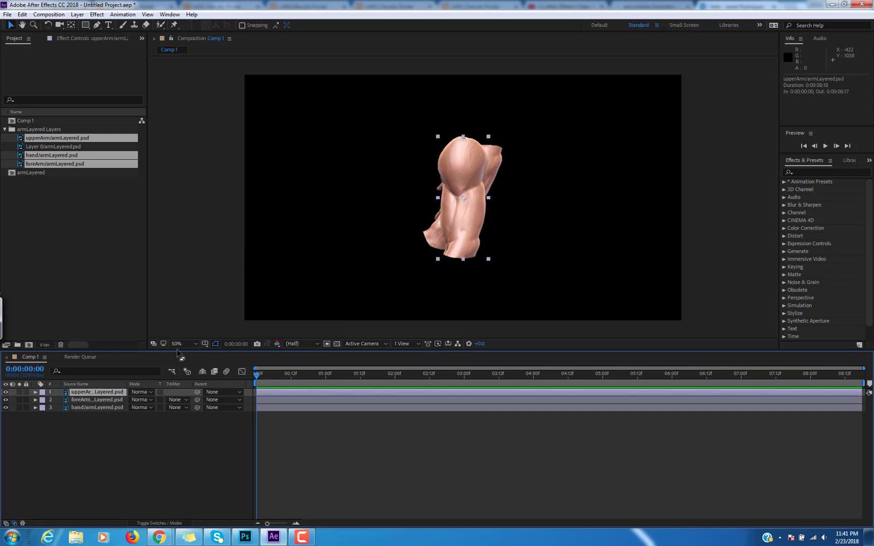
{"action": "left_click", "coordinate": [85, 384]}
{"action": "left_click_drag", "start_coordinate": [500, 182], "coordinate": [468, 122]}
{"action": "left_click_drag", "start_coordinate": [451, 228], "coordinate": [428, 278]}
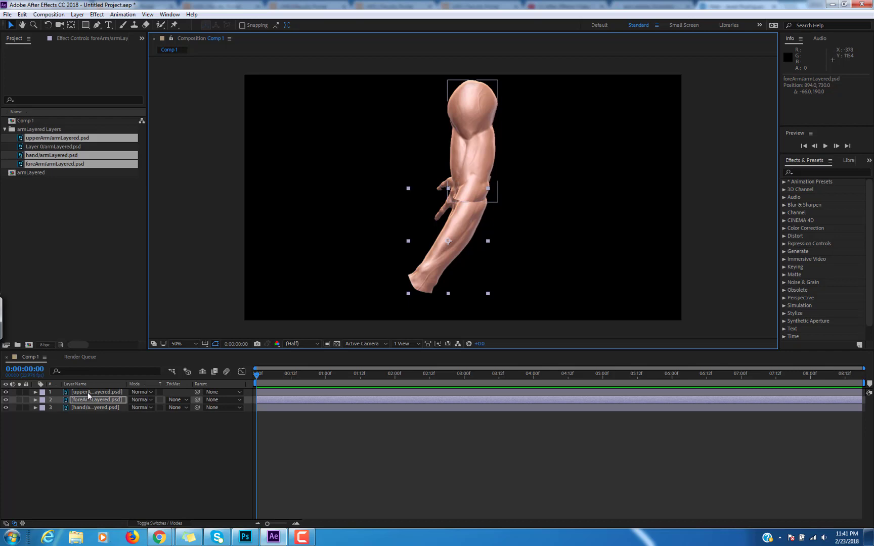
{"action": "left_click_drag", "start_coordinate": [89, 395], "coordinate": [91, 404]}
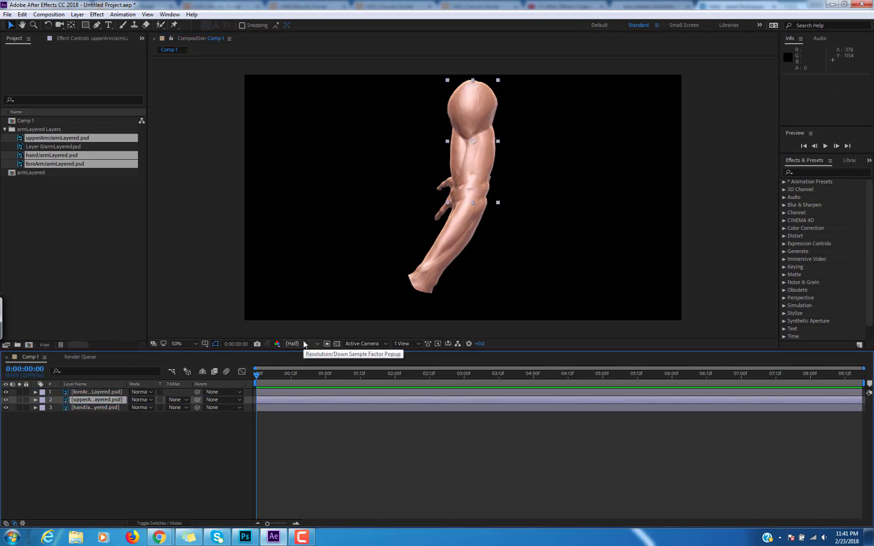
- Nudge the upper arm with arrow keys into place at 1002,276
{"action": "key", "text": "Down"}
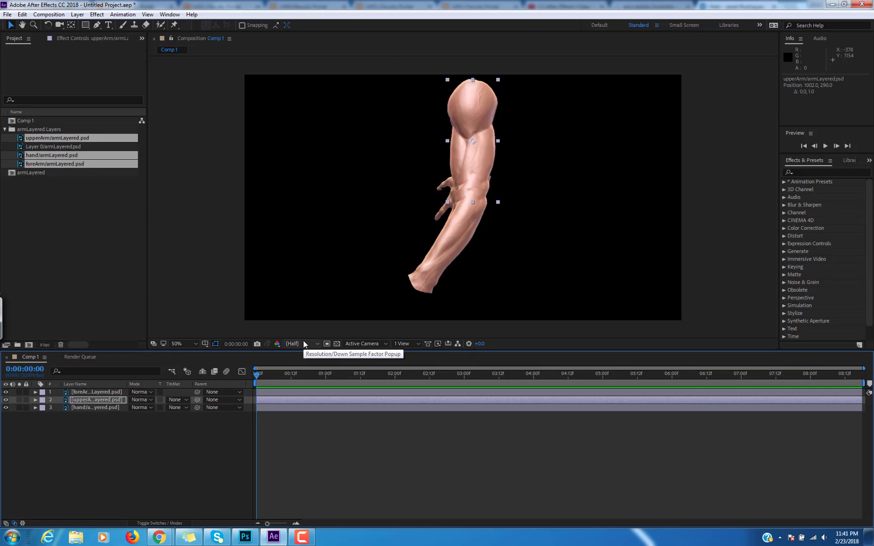
{"action": "key", "text": "Down"}
{"action": "key", "text": "Down"}
{"action": "key", "text": "Down"}
{"action": "key", "text": "Down"}
{"action": "key", "text": "Left"}
{"action": "key", "text": "Left"}
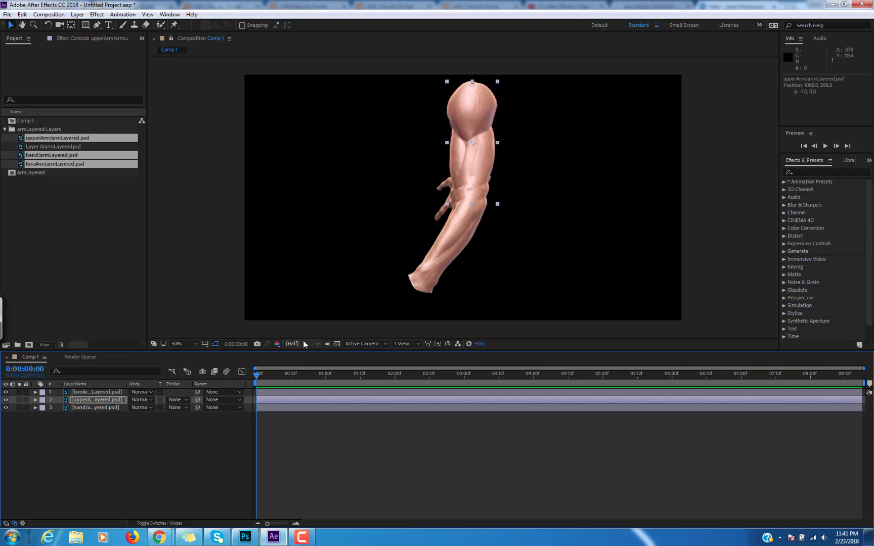
{"action": "key", "text": "Right"}
{"action": "key", "text": "Right"}
{"action": "key", "text": "Up"}
{"action": "key", "text": "Up"}
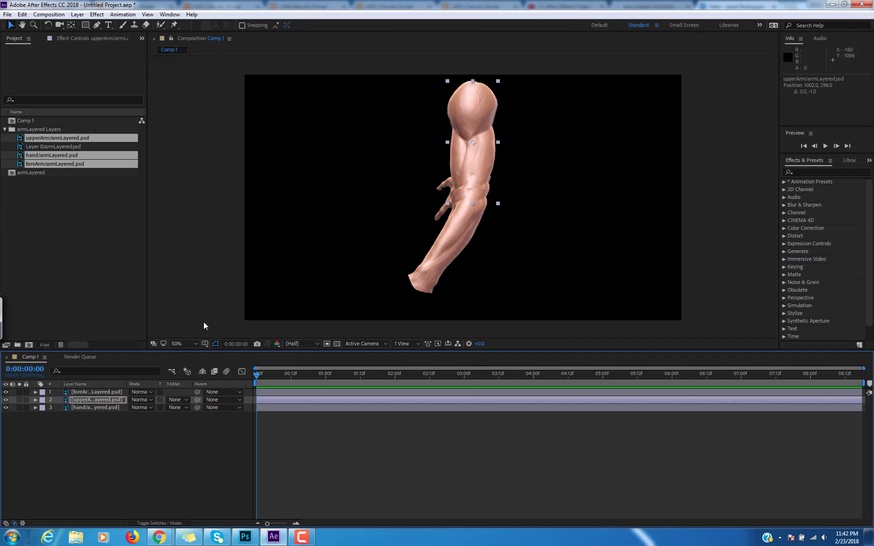
{"action": "key", "text": "shift+Up"}
{"action": "key", "text": "shift+Up"}
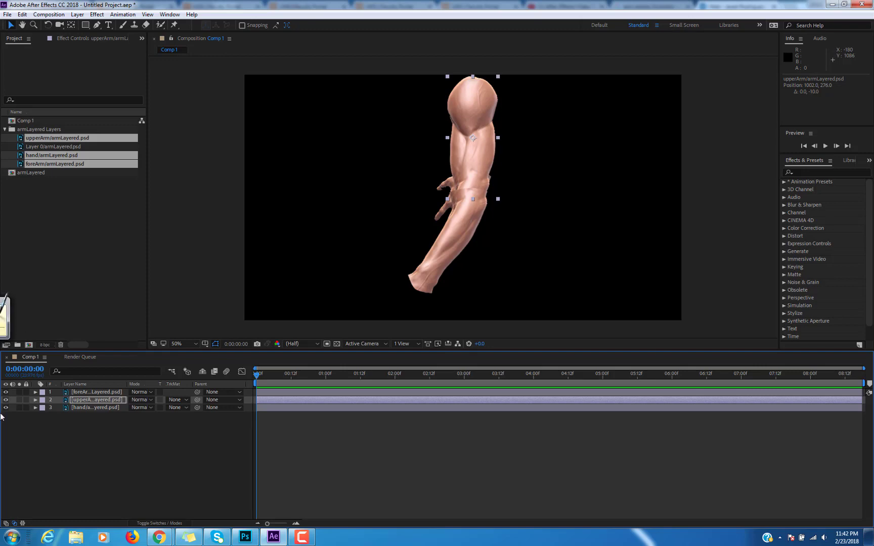
- Shift the foreArm layer right and up in 10-pixel steps to 914,640
{"action": "left_click", "coordinate": [71, 394]}
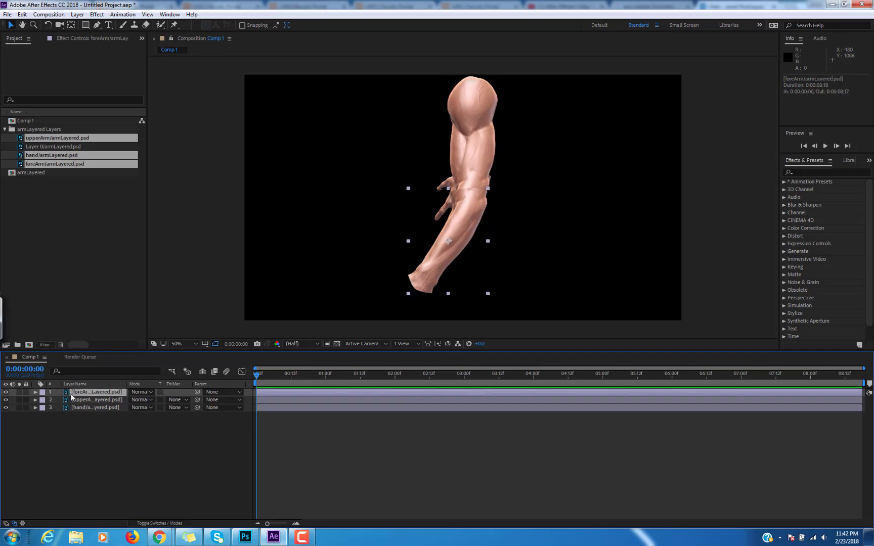
{"action": "key", "text": "shift+Right"}
{"action": "key", "text": "shift+Right"}
{"action": "key", "text": "shift+Up"}
{"action": "key", "text": "shift+Up"}
{"action": "key", "text": "shift+Up"}
{"action": "key", "text": "shift+Up"}
{"action": "key", "text": "shift+Up"}
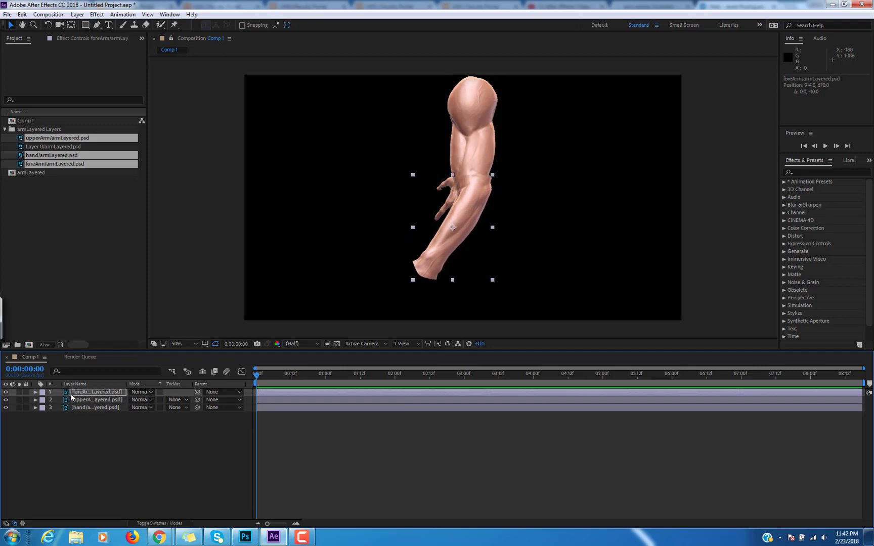
{"action": "key", "text": "shift+Up"}
{"action": "key", "text": "shift+Up"}
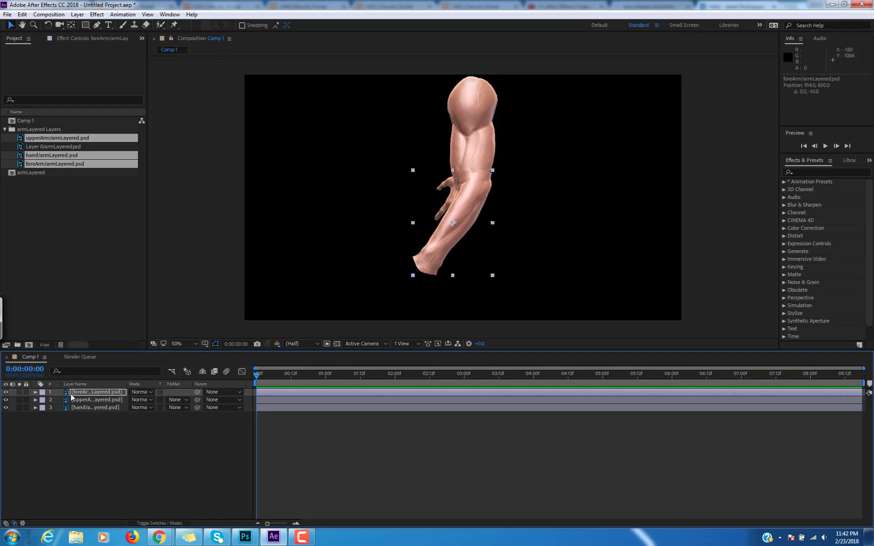
- Nudge the forearm up, left and slightly down with the arrow keys
{"action": "key", "text": "shift+Up"}
{"action": "key", "text": "Left"}
{"action": "key", "text": "Left"}
{"action": "key", "text": "Left"}
{"action": "key", "text": "Left"}
{"action": "key", "text": "Left"}
{"action": "key", "text": "Left"}
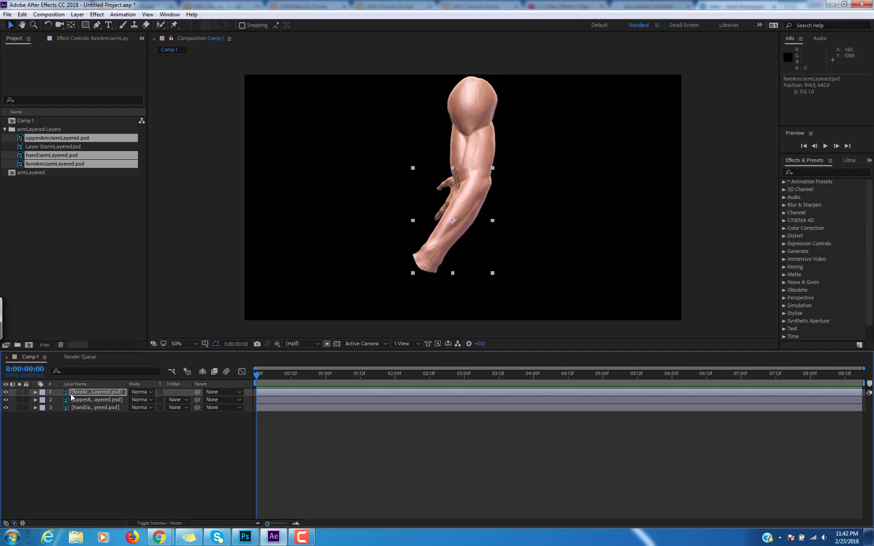
{"action": "key", "text": "Left"}
{"action": "key", "text": "Left"}
{"action": "key", "text": "Left"}
{"action": "key", "text": "Left"}
{"action": "key", "text": "Down"}
{"action": "key", "text": "Down"}
{"action": "key", "text": "Down"}
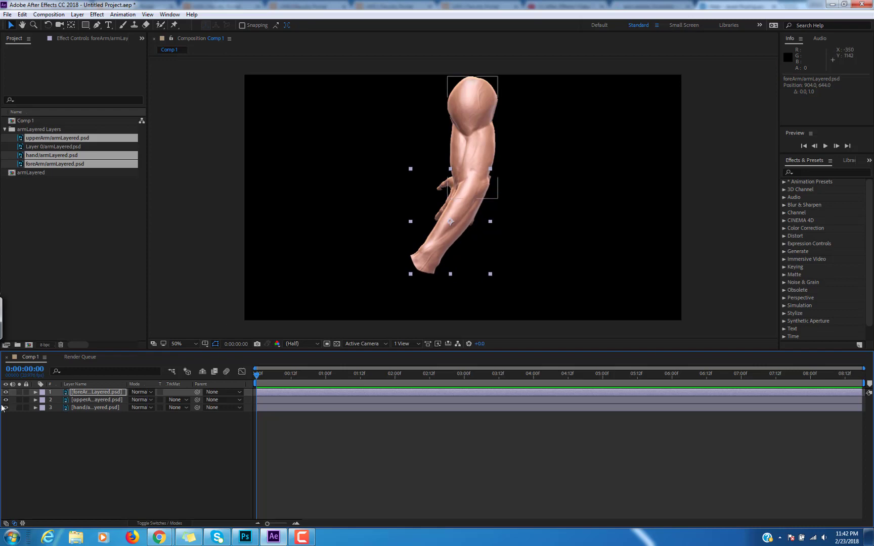
- Lower the forearm's Opacity to about 85% and zoom in on the elbow
{"action": "key", "text": "t"}
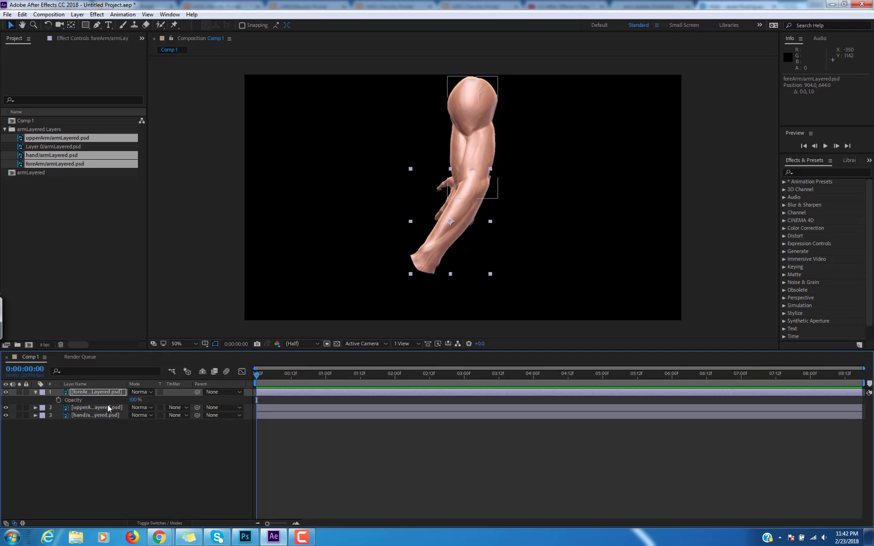
{"action": "left_click_drag", "start_coordinate": [132, 401], "coordinate": [113, 400]}
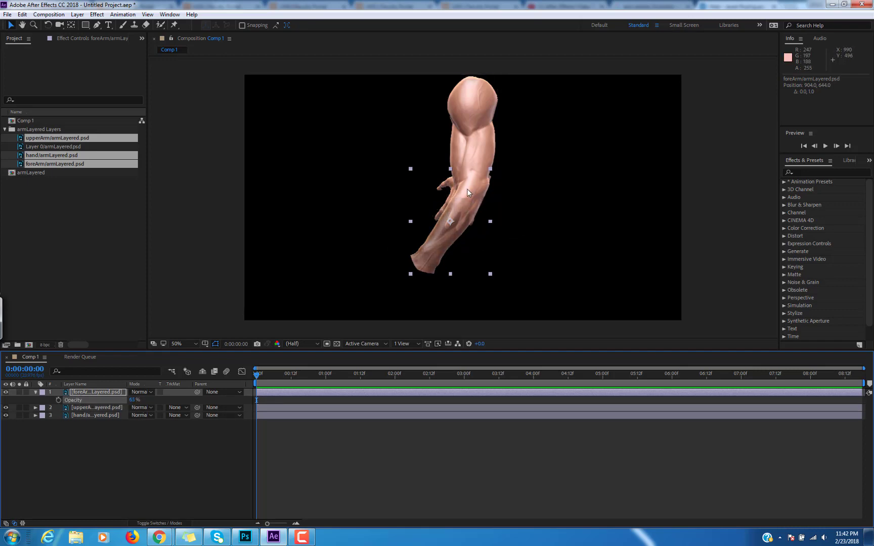
{"action": "scroll", "coordinate": [461, 191], "scroll_direction": "up", "scroll_amount": 3}
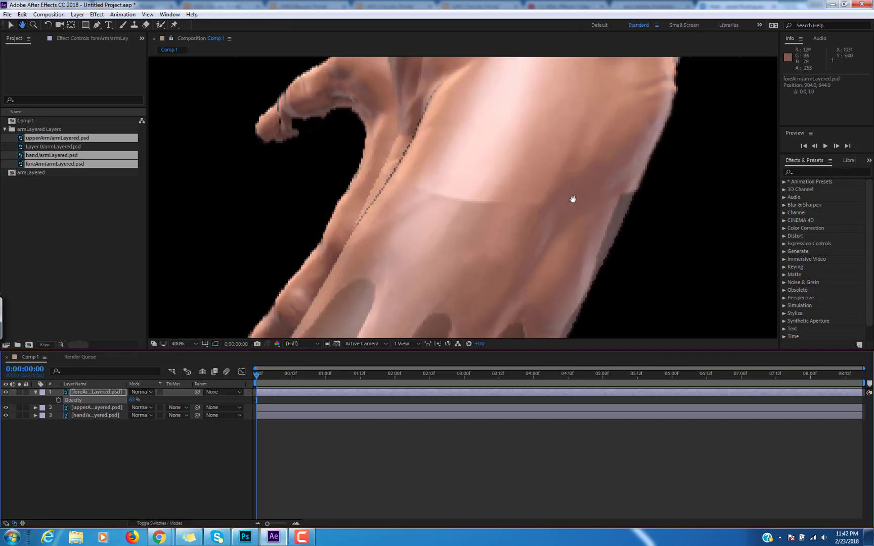
{"action": "scroll", "coordinate": [538, 199], "scroll_direction": "down", "scroll_amount": 4}
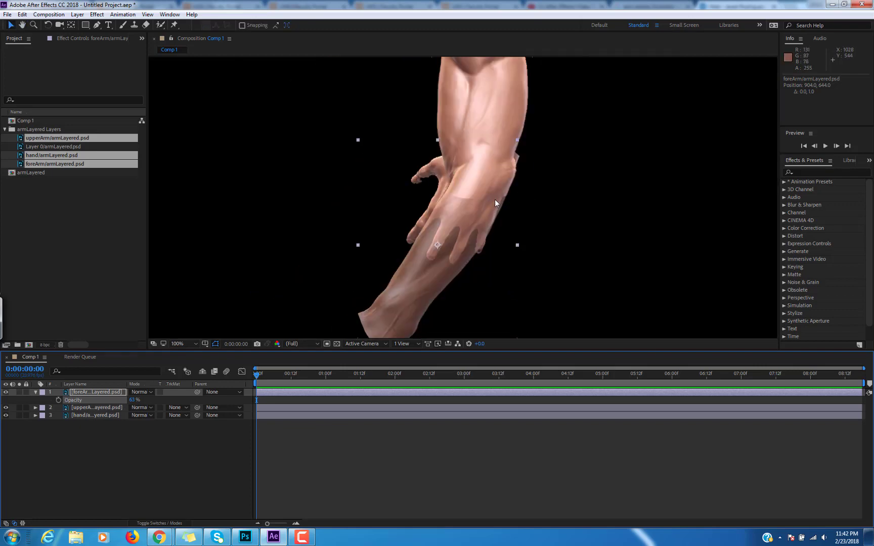
{"action": "scroll", "coordinate": [496, 200], "scroll_direction": "down", "scroll_amount": 2}
{"action": "left_click_drag", "start_coordinate": [504, 199], "coordinate": [501, 212]}
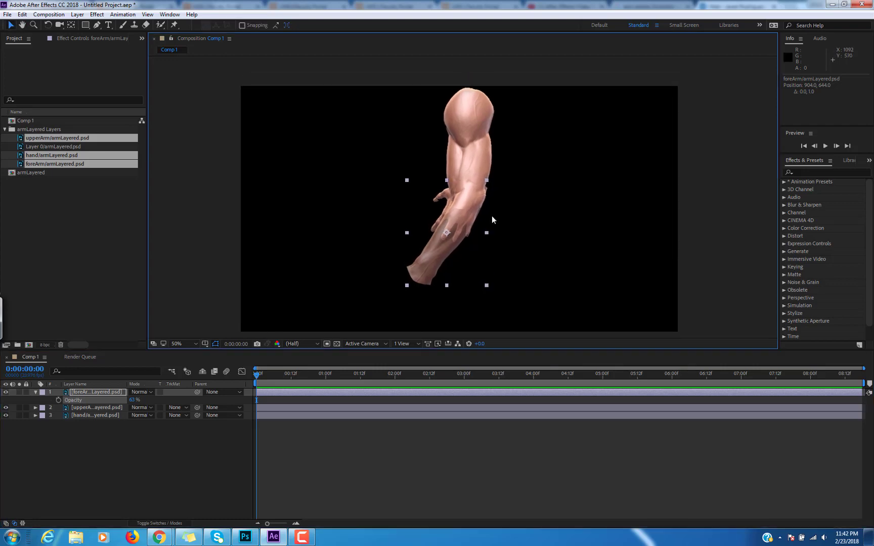
{"action": "scroll", "coordinate": [494, 220], "scroll_direction": "up", "scroll_amount": 2}
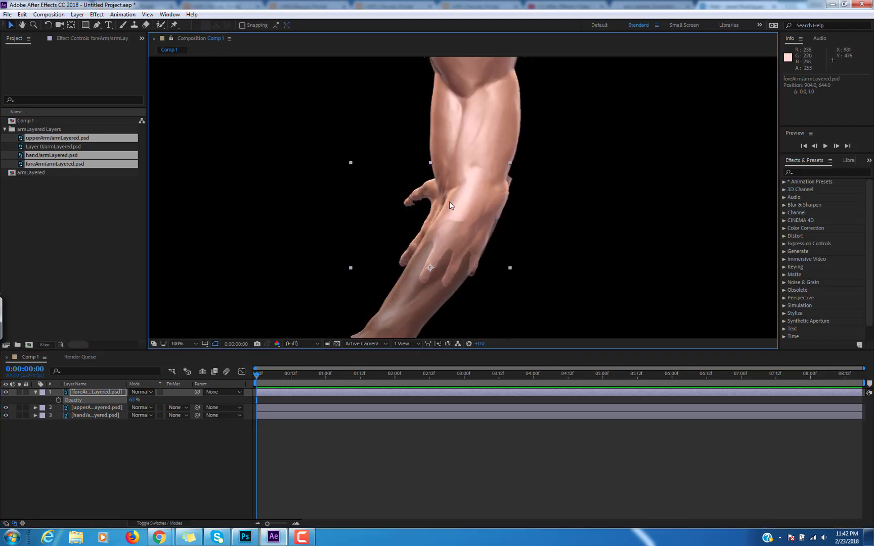
- Drag and arrow-nudge the forearm to 905,642 so it meets the upper arm at the elbow
{"action": "left_click_drag", "start_coordinate": [440, 293], "coordinate": [408, 292]}
{"action": "key", "text": "Right"}
{"action": "key", "text": "Right"}
{"action": "key", "text": "Right"}
{"action": "key", "text": "Right"}
{"action": "key", "text": "Right"}
{"action": "key", "text": "Right"}
{"action": "key", "text": "Right"}
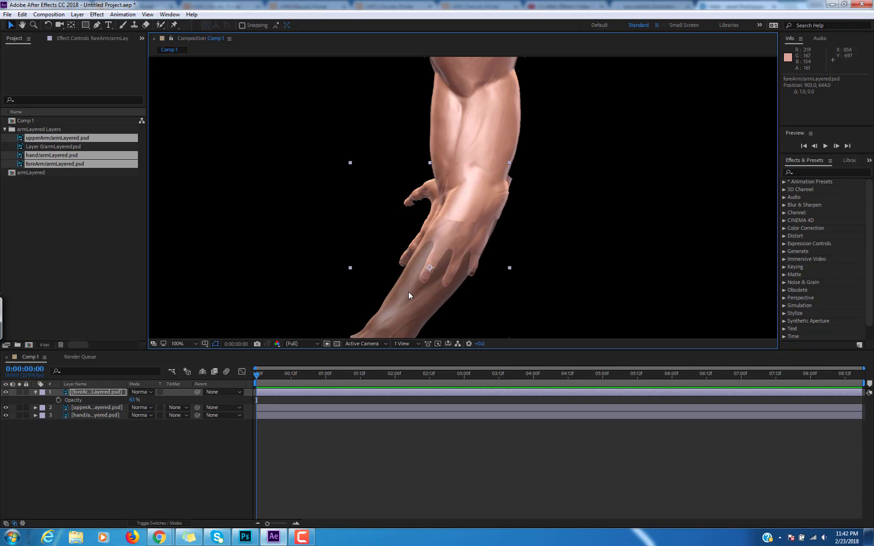
{"action": "key", "text": "Right"}
{"action": "key", "text": "Right"}
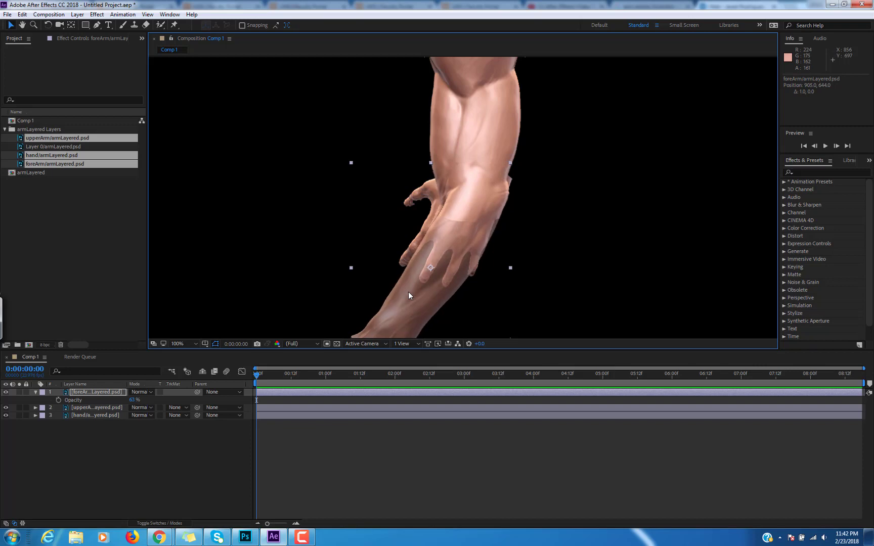
{"action": "key", "text": "Up"}
{"action": "key", "text": "Up"}
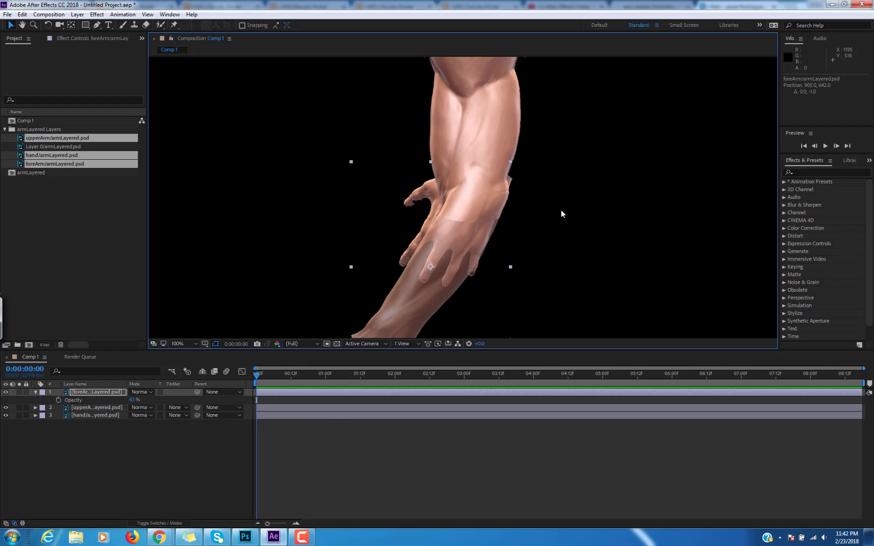
{"action": "scroll", "coordinate": [560, 213], "scroll_direction": "down", "scroll_amount": 4}
{"action": "scroll", "coordinate": [556, 191], "scroll_direction": "up", "scroll_amount": 2}
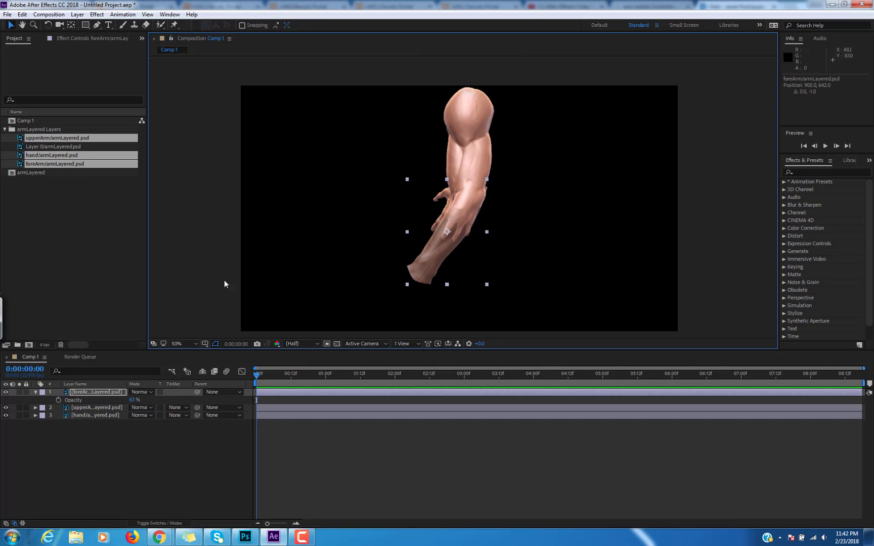
- Fit the comp in the viewer, move the hand layer to the top, and adjust forearm opacity
{"action": "left_click", "coordinate": [182, 344]}
{"action": "left_click", "coordinate": [186, 357]}
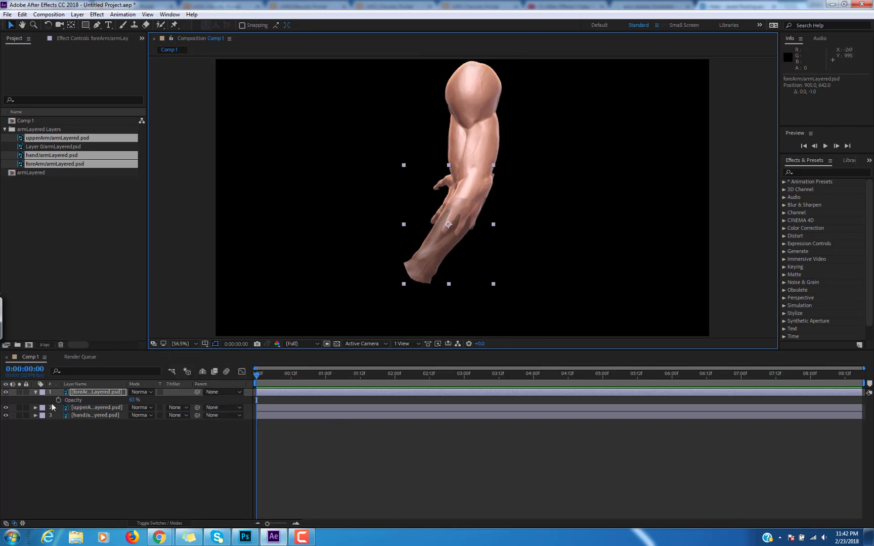
{"action": "left_click_drag", "start_coordinate": [81, 416], "coordinate": [31, 389]}
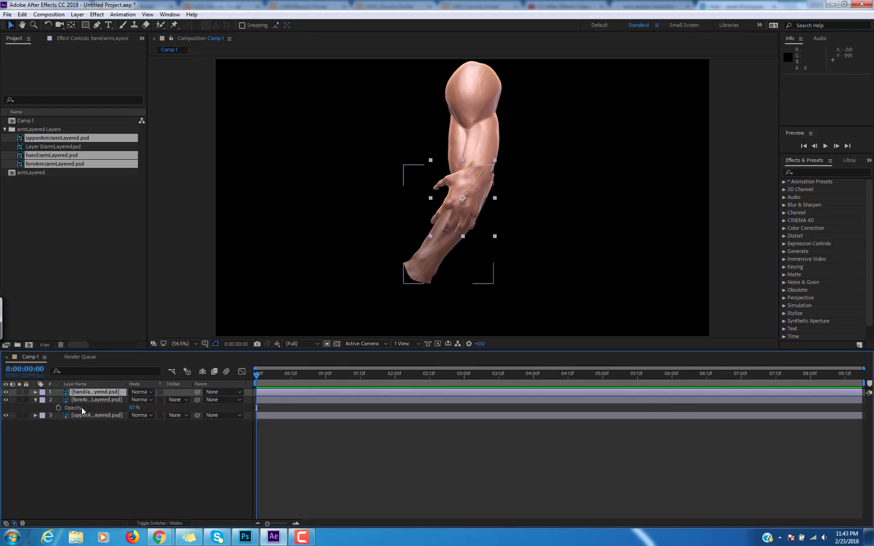
{"action": "left_click_drag", "start_coordinate": [134, 410], "coordinate": [77, 411]}
{"action": "left_click", "coordinate": [36, 401]}
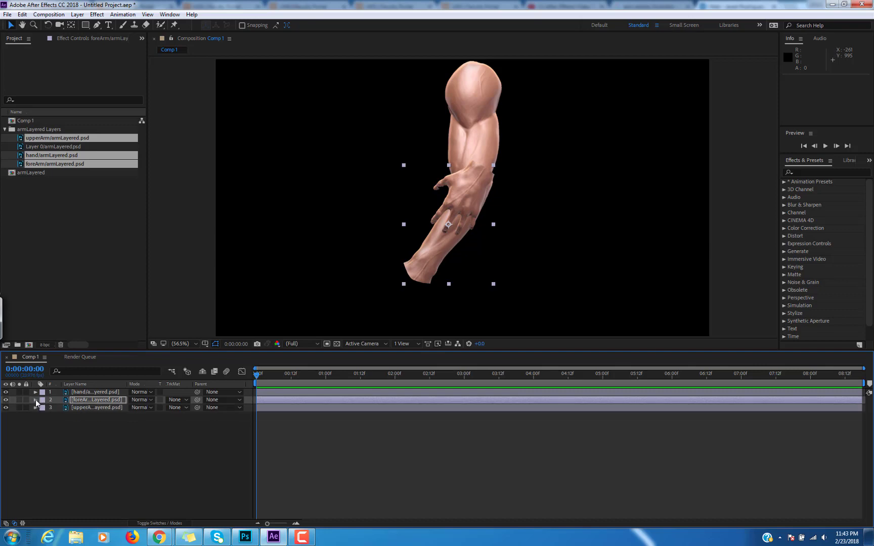
- Drag the hand onto the wrist and arrow-nudge it up and right to meet the forearm
{"action": "left_click", "coordinate": [101, 392]}
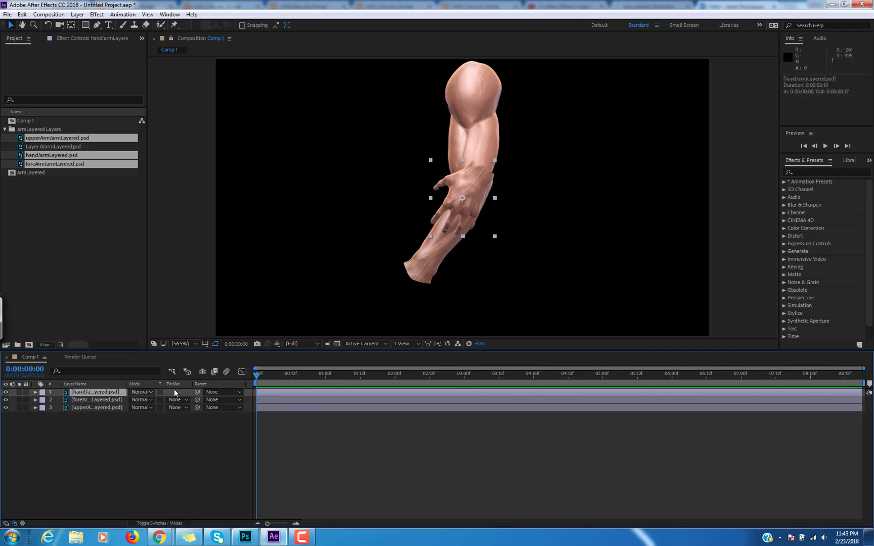
{"action": "left_click_drag", "start_coordinate": [477, 191], "coordinate": [421, 285]}
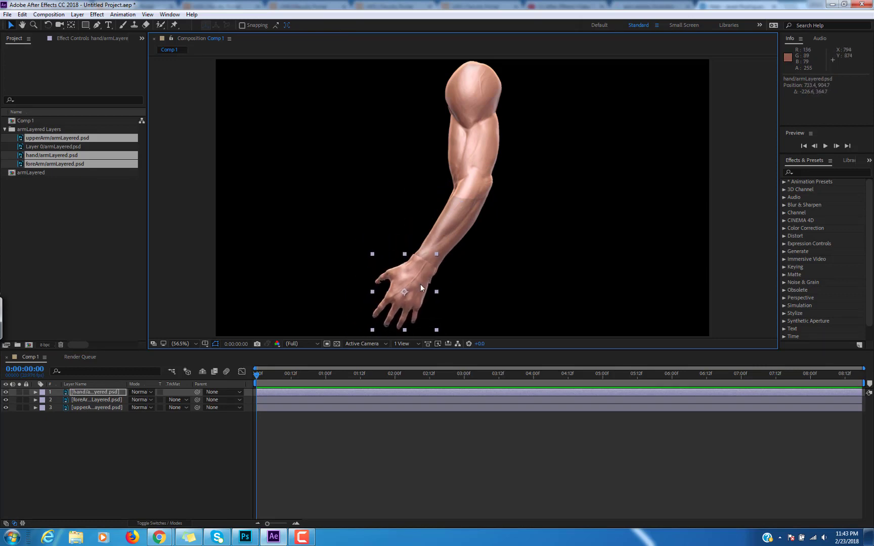
{"action": "key", "text": "Right"}
{"action": "key", "text": "Right"}
{"action": "key", "text": "Right"}
{"action": "key", "text": "Right"}
{"action": "key", "text": "Right"}
{"action": "key", "text": "Right"}
{"action": "key", "text": "Right"}
{"action": "key", "text": "Right"}
{"action": "key", "text": "Right"}
{"action": "key", "text": "Right"}
{"action": "key", "text": "Up"}
{"action": "key", "text": "Up"}
{"action": "key", "text": "Up"}
{"action": "key", "text": "Up"}
{"action": "key", "text": "Up"}
{"action": "key", "text": "Up"}
{"action": "key", "text": "Right"}
{"action": "key", "text": "Right"}
{"action": "key", "text": "Right"}
{"action": "key", "text": "Right"}
{"action": "key", "text": "Right"}
{"action": "key", "text": "Right"}
{"action": "key", "text": "Right"}
{"action": "key", "text": "Right"}
{"action": "key", "text": "Right"}
{"action": "key", "text": "Right"}
{"action": "key", "text": "Up"}
{"action": "key", "text": "Up"}
{"action": "key", "text": "Up"}
{"action": "key", "text": "Up"}
{"action": "key", "text": "Up"}
{"action": "key", "text": "Up"}
{"action": "key", "text": "Up"}
{"action": "key", "text": "Up"}
{"action": "key", "text": "Up"}
{"action": "key", "text": "Up"}
{"action": "key", "text": "Up"}
{"action": "key", "text": "Up"}
{"action": "key", "text": "Up"}
{"action": "key", "text": "Up"}
{"action": "key", "text": "Up"}
{"action": "key", "text": "Up"}
{"action": "key", "text": "Right"}
{"action": "key", "text": "Right"}
{"action": "key", "text": "Right"}
{"action": "key", "text": "Right"}
{"action": "key", "text": "Right"}
{"action": "key", "text": "Right"}
{"action": "key", "text": "Right"}
{"action": "key", "text": "Right"}
{"action": "key", "text": "Right"}
{"action": "key", "text": "Right"}
{"action": "key", "text": "Up"}
{"action": "key", "text": "Up"}
{"action": "key", "text": "Up"}
{"action": "key", "text": "Up"}
{"action": "key", "text": "Up"}
{"action": "key", "text": "Up"}
{"action": "key", "text": "Up"}
{"action": "key", "text": "Up"}
{"action": "key", "text": "Left"}
{"action": "key", "text": "Left"}
{"action": "key", "text": "Left"}
{"action": "key", "text": "Left"}
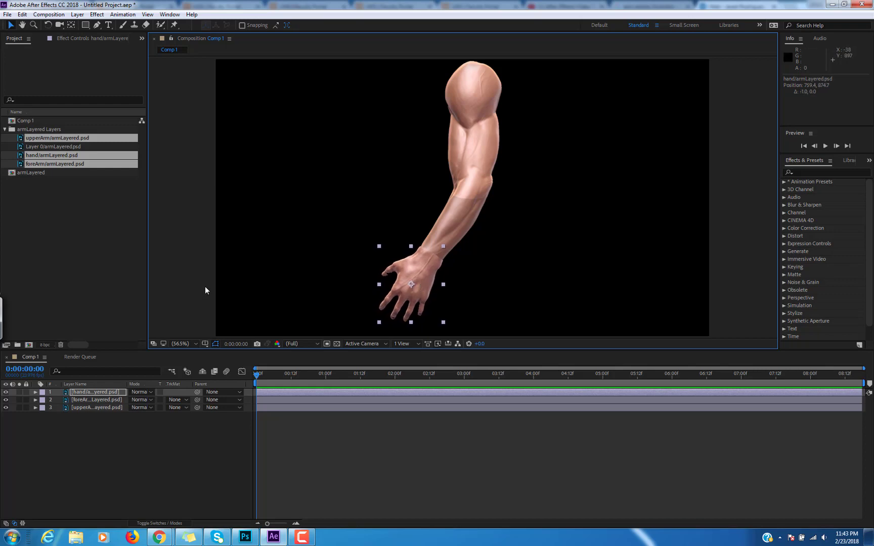
- Lower the hand layer's Opacity to 75% and zoom in on the wrist
{"action": "key", "text": "t"}
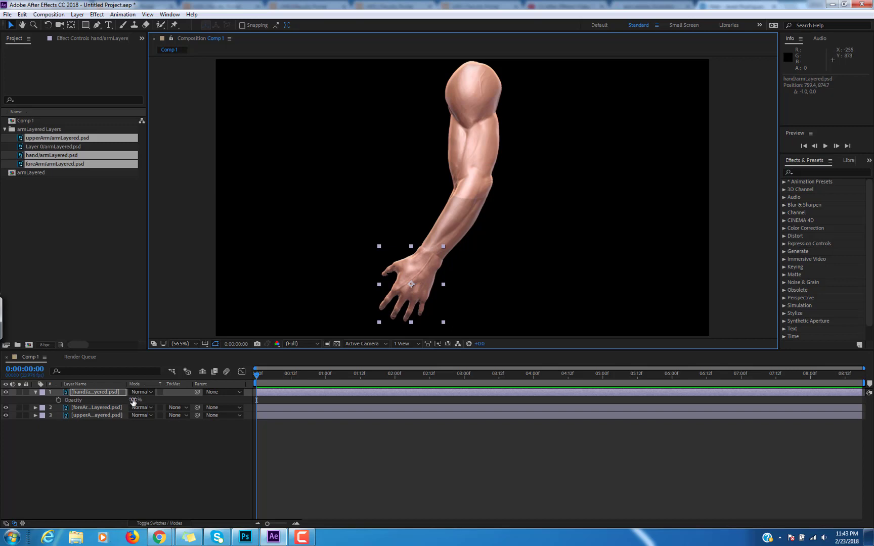
{"action": "left_click_drag", "start_coordinate": [133, 403], "coordinate": [124, 405]}
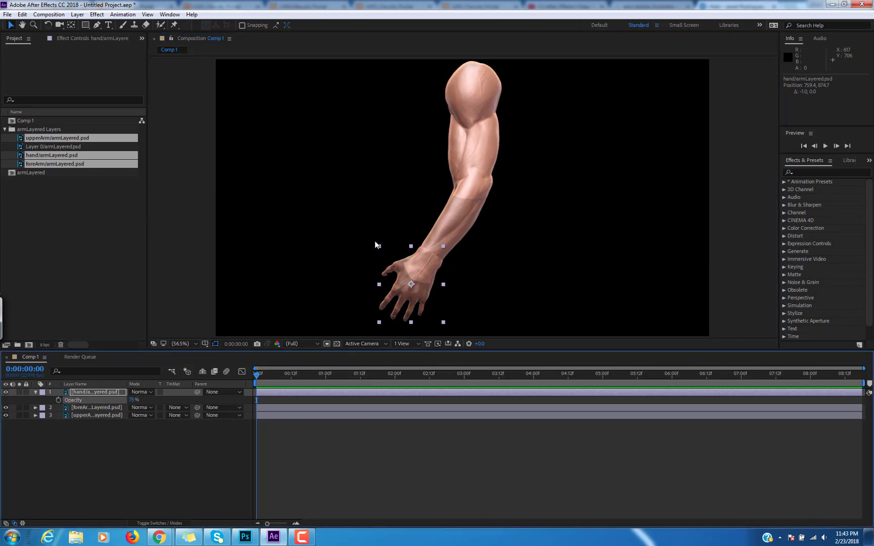
{"action": "key", "text": "period"}
{"action": "key", "text": "period"}
{"action": "left_click_drag", "start_coordinate": [427, 265], "coordinate": [496, 214]}
{"action": "key", "text": "period"}
- Drag the hand to 740.9,901.2 so it overlaps the forearm's wrist
{"action": "mouse_move", "coordinate": [390, 296]}
{"action": "left_mouse_down"}
{"action": "mouse_move", "coordinate": [368, 311]}
{"action": "mouse_move", "coordinate": [366, 324]}
{"action": "mouse_move", "coordinate": [388, 314]}
{"action": "left_mouse_up"}
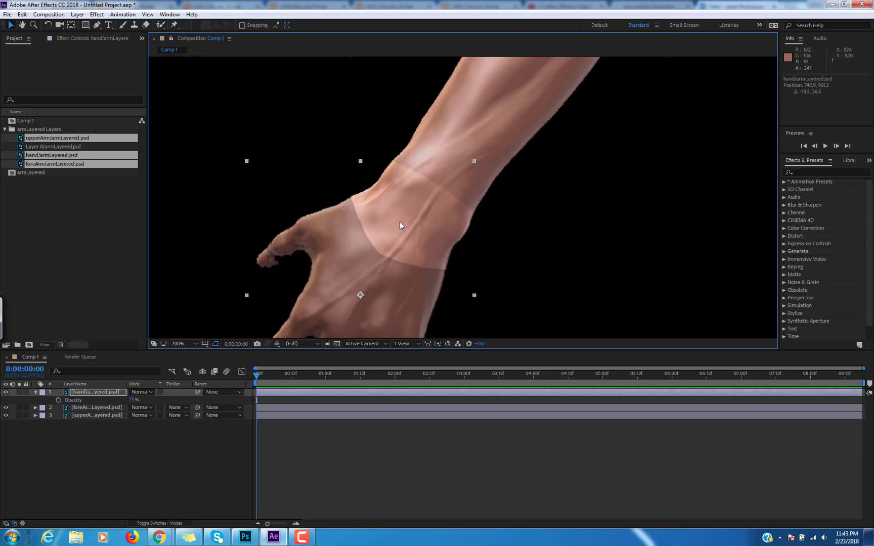
{"action": "key", "text": "h"}
{"action": "key", "text": "comma"}
{"action": "left_click_drag", "start_coordinate": [359, 213], "coordinate": [290, 283]}
- Switch to the Pen tool and drop the upperArm layer's Opacity to 50%
{"action": "key", "text": "v"}
{"action": "left_click", "coordinate": [90, 408]}
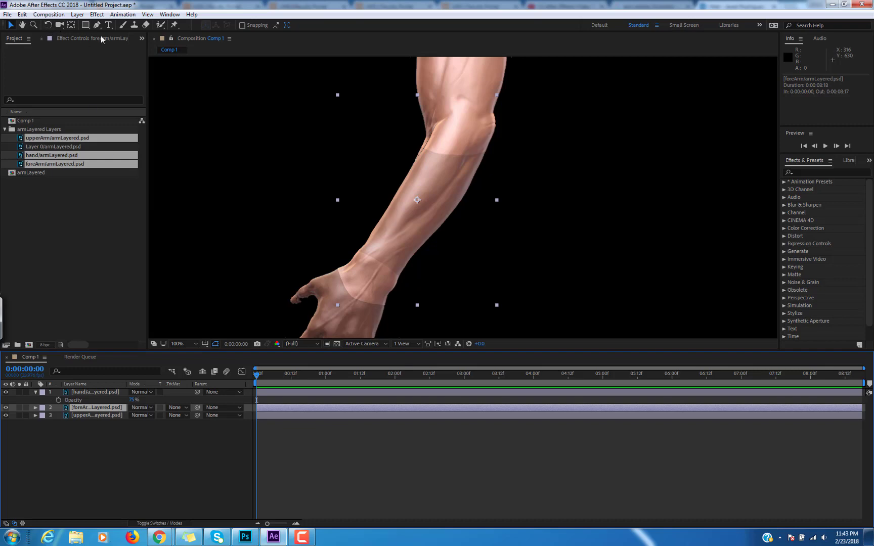
{"action": "key", "text": "g"}
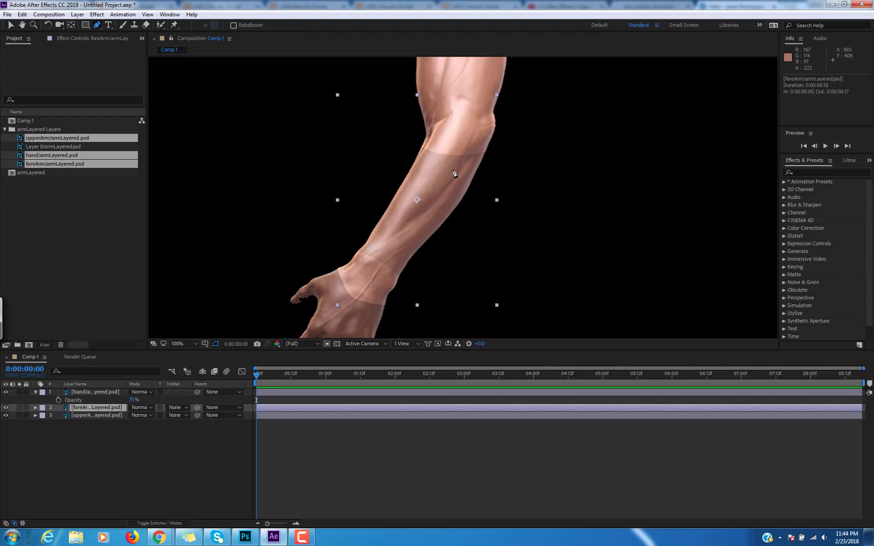
{"action": "left_click", "coordinate": [83, 393]}
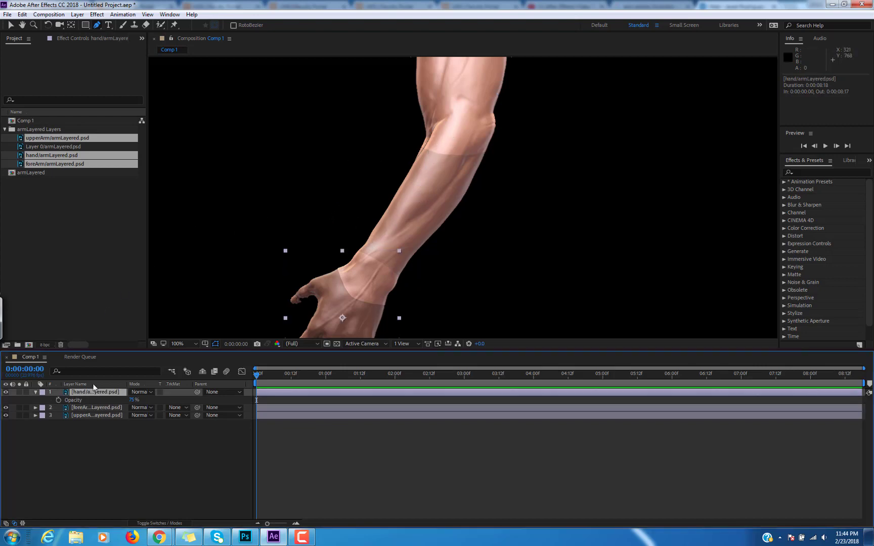
{"action": "left_click", "coordinate": [91, 416]}
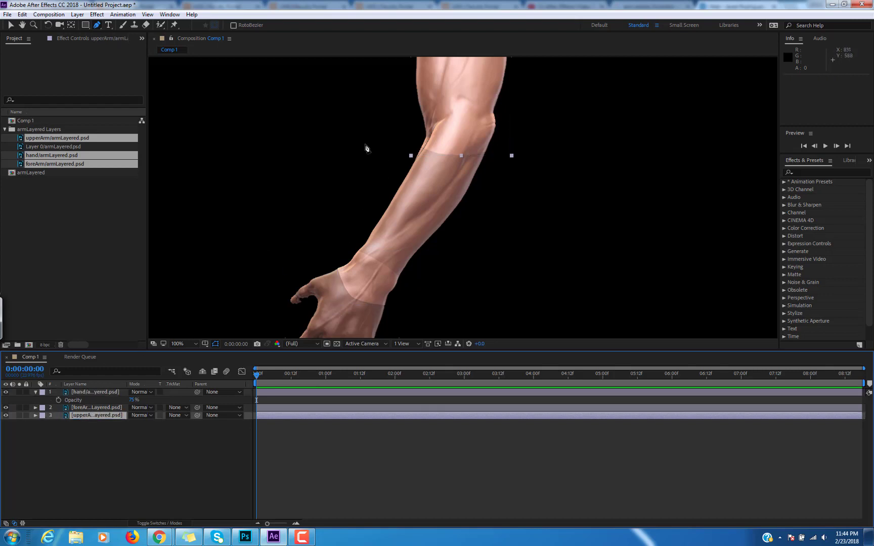
{"action": "key", "text": "t"}
{"action": "left_click_drag", "start_coordinate": [134, 424], "coordinate": [109, 424]}
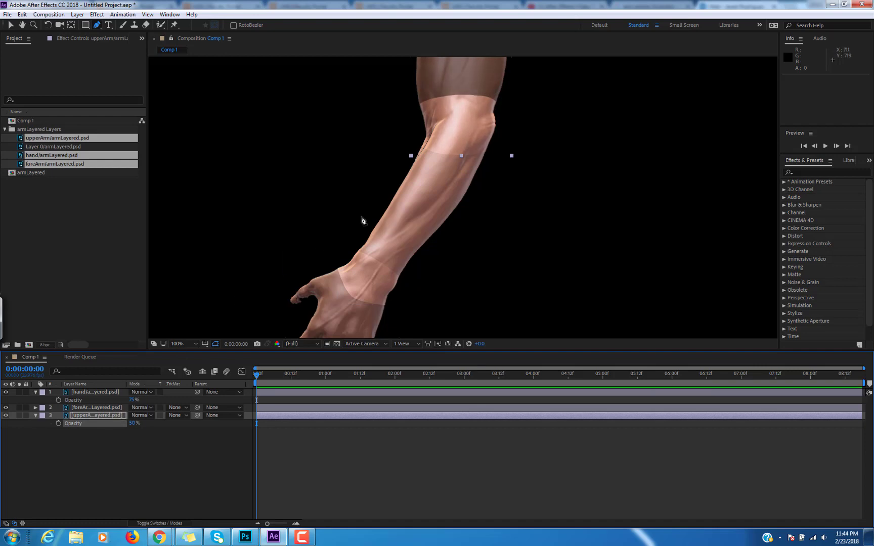
{"action": "left_click_drag", "start_coordinate": [396, 191], "coordinate": [352, 199]}
{"action": "left_click", "coordinate": [79, 408]}
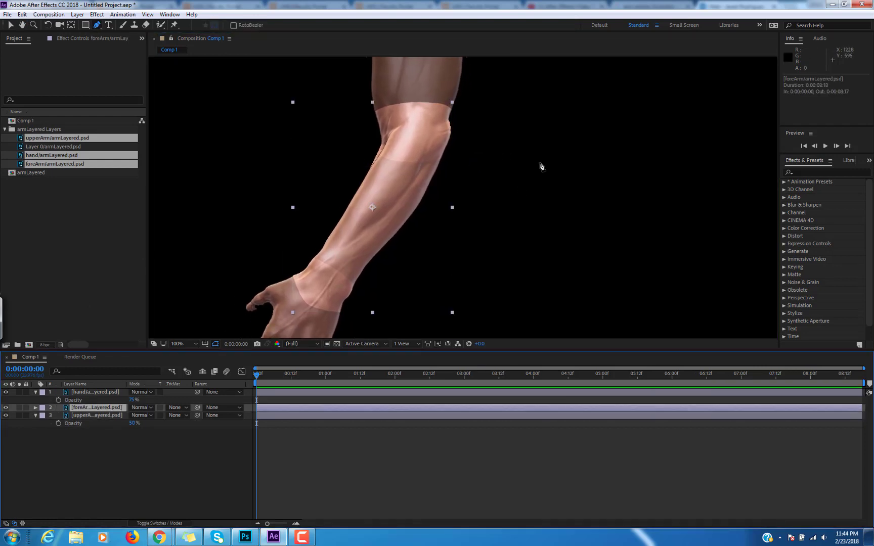
- Trace a closed Pen mask around foreArm from the elbow down to the wrist
{"action": "left_click", "coordinate": [375, 140]}
{"action": "left_click_drag", "start_coordinate": [380, 124], "coordinate": [456, 136]}
{"action": "left_click", "coordinate": [398, 113]}
{"action": "left_click", "coordinate": [449, 114]}
{"action": "left_click_drag", "start_coordinate": [406, 245], "coordinate": [349, 299]}
{"action": "left_click", "coordinate": [335, 302]}
{"action": "left_click", "coordinate": [311, 301]}
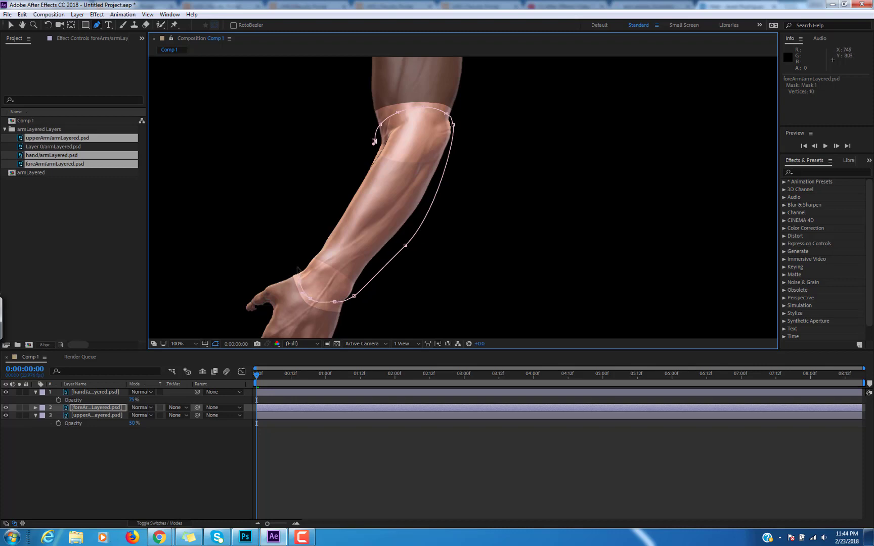
{"action": "left_click_drag", "start_coordinate": [301, 263], "coordinate": [309, 247]}
{"action": "left_click_drag", "start_coordinate": [336, 214], "coordinate": [358, 181]}
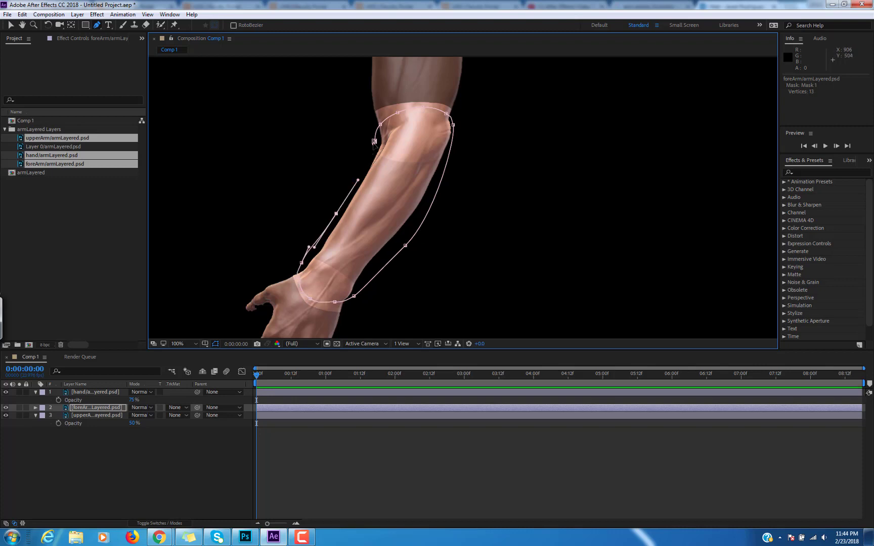
{"action": "left_click", "coordinate": [375, 142]}
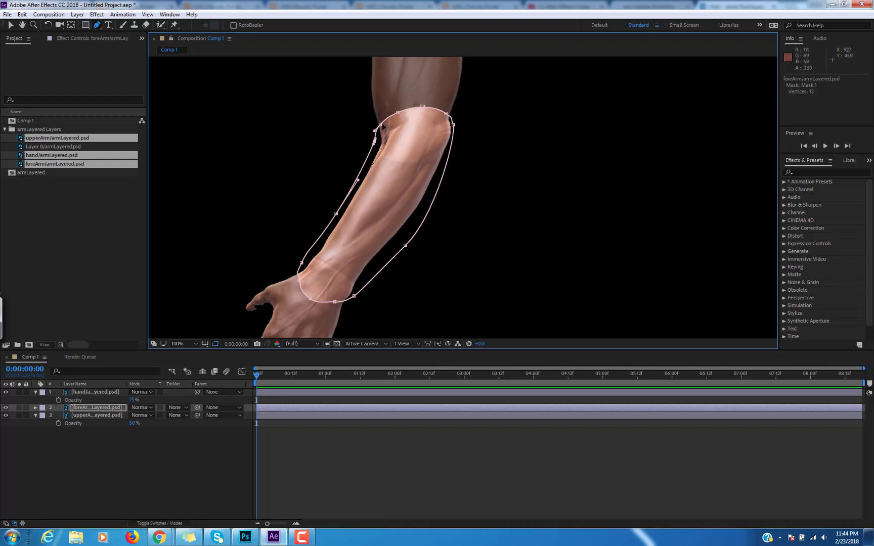
- Nudge the upper-left elbow vertex of foreArm's mask so it fits the elbow
{"action": "left_click_drag", "start_coordinate": [381, 124], "coordinate": [384, 127]}
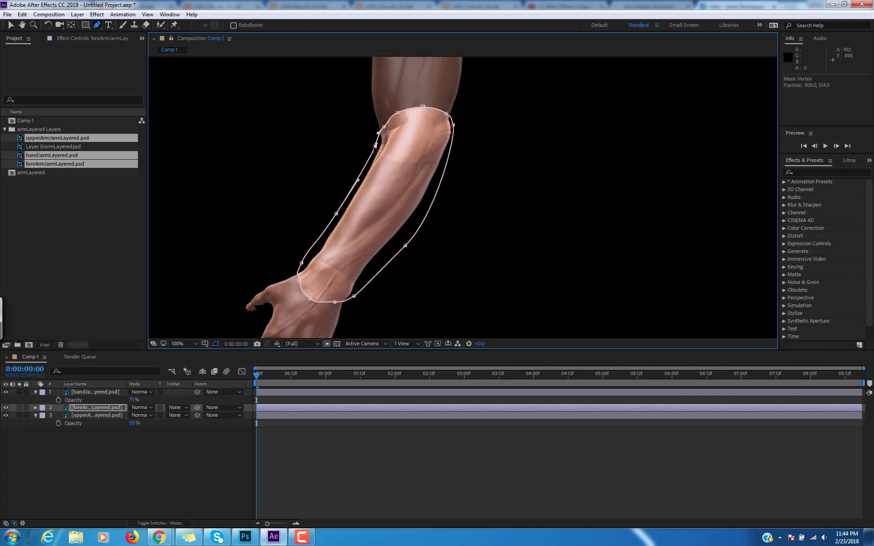
{"action": "mouse_move", "coordinate": [384, 126]}
{"action": "left_mouse_down"}
{"action": "mouse_move", "coordinate": [390, 116]}
{"action": "mouse_move", "coordinate": [379, 128]}
{"action": "left_mouse_up"}
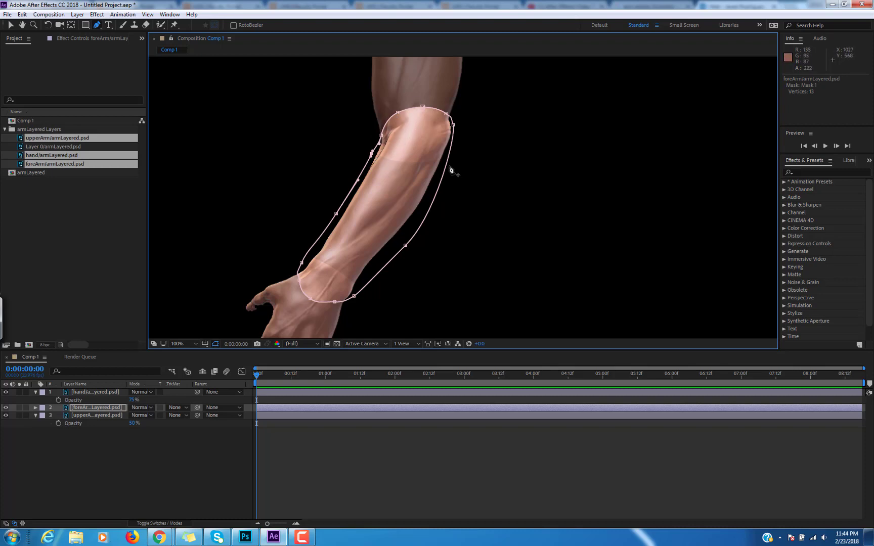
{"action": "key", "text": "space"}
{"action": "left_click_drag", "start_coordinate": [463, 186], "coordinate": [447, 239]}
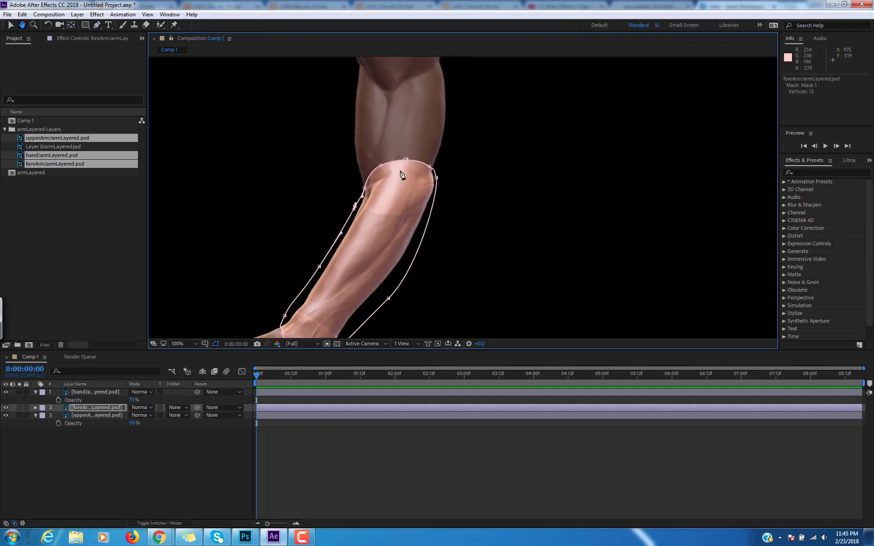
{"action": "key", "text": "space"}
{"action": "left_click_drag", "start_coordinate": [335, 162], "coordinate": [384, 144]}
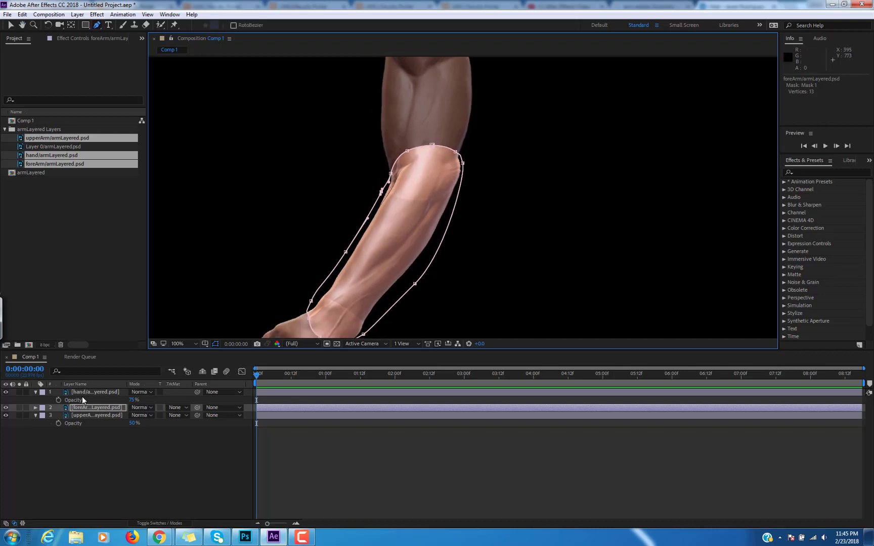
{"action": "left_click", "coordinate": [84, 417]}
{"action": "left_click_drag", "start_coordinate": [477, 141], "coordinate": [438, 198]}
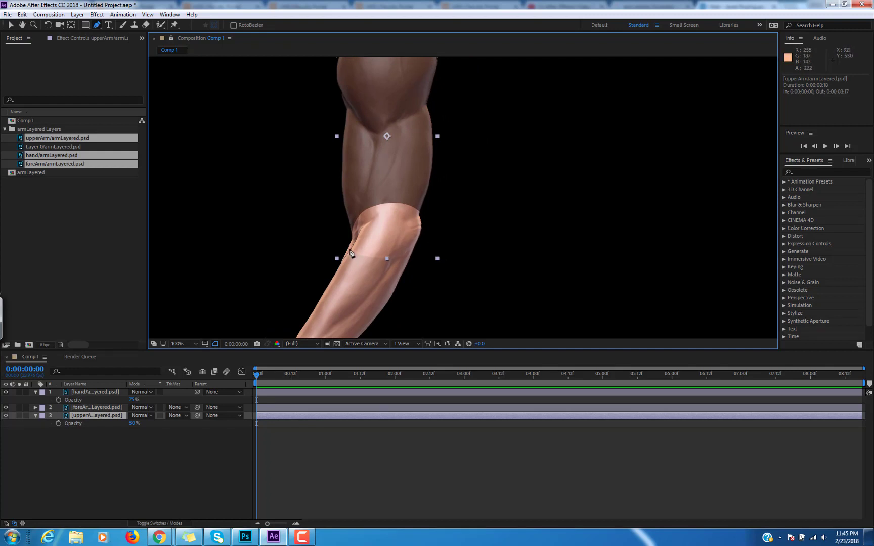
- Hide foreArm and trace a closed 10-vertex mask around the upper arm
{"action": "left_click", "coordinate": [6, 408]}
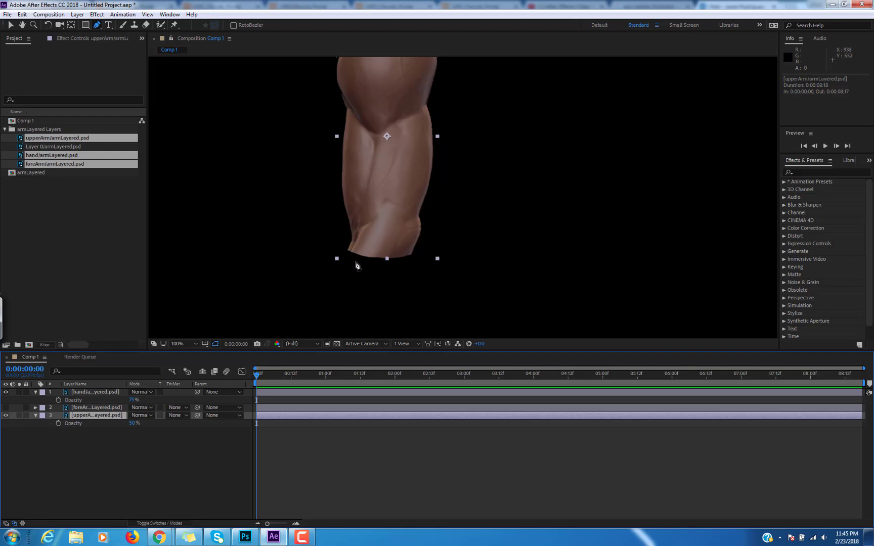
{"action": "left_click_drag", "start_coordinate": [273, 248], "coordinate": [249, 262]}
{"action": "left_click", "coordinate": [316, 220]}
{"action": "left_click", "coordinate": [325, 250]}
{"action": "left_click_drag", "start_coordinate": [343, 271], "coordinate": [420, 184]}
{"action": "mouse_move", "coordinate": [423, 84]}
{"action": "left_mouse_down"}
{"action": "mouse_move", "coordinate": [423, 67]}
{"action": "mouse_move", "coordinate": [415, 96]}
{"action": "left_mouse_up"}
{"action": "left_click_drag", "start_coordinate": [375, 60], "coordinate": [312, 85]}
{"action": "left_click_drag", "start_coordinate": [302, 135], "coordinate": [303, 170]}
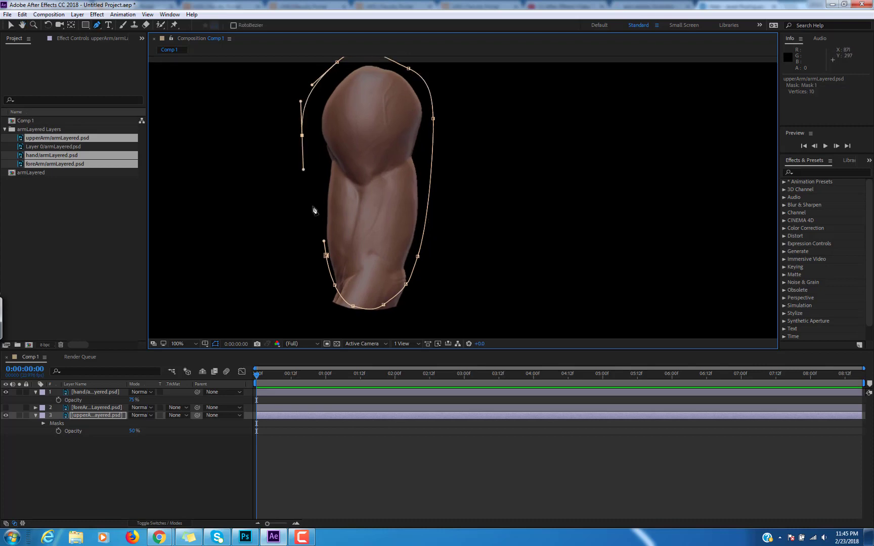
{"action": "left_click", "coordinate": [326, 256]}
- Turn foreArm's visibility back on to check the upper arm mask
{"action": "key", "text": "space"}
{"action": "left_click_drag", "start_coordinate": [354, 258], "coordinate": [363, 242]}
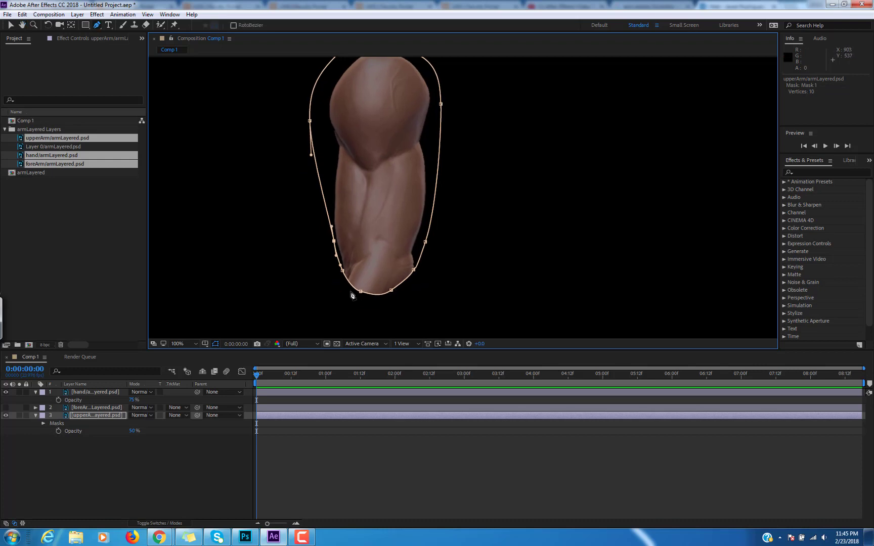
{"action": "left_click", "coordinate": [6, 407]}
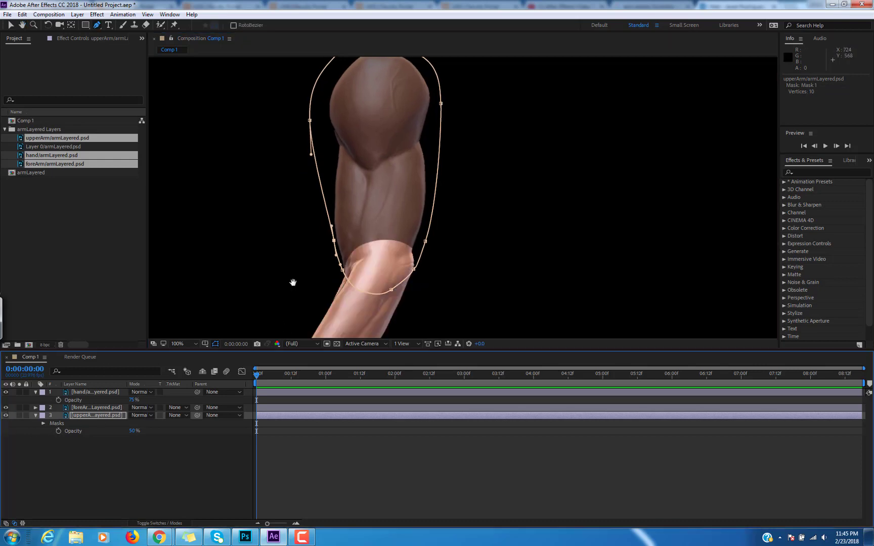
{"action": "left_click_drag", "start_coordinate": [307, 275], "coordinate": [382, 215]}
- Hide foreArm and upperArm so only the hand layer shows, and select it
{"action": "left_click", "coordinate": [6, 393]}
{"action": "left_click", "coordinate": [6, 408]}
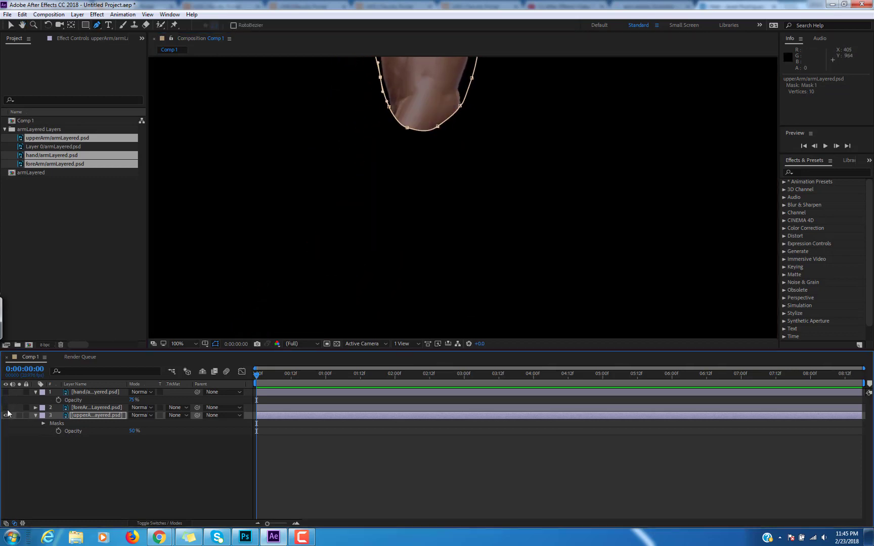
{"action": "left_click", "coordinate": [6, 416]}
{"action": "left_click", "coordinate": [6, 393]}
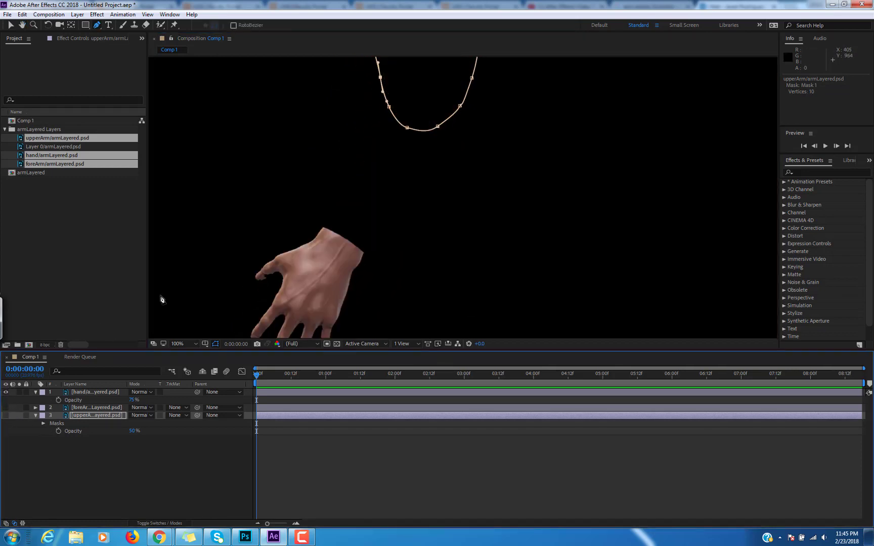
{"action": "key", "text": "space"}
{"action": "left_click_drag", "start_coordinate": [336, 252], "coordinate": [357, 213]}
{"action": "left_click", "coordinate": [96, 392]}
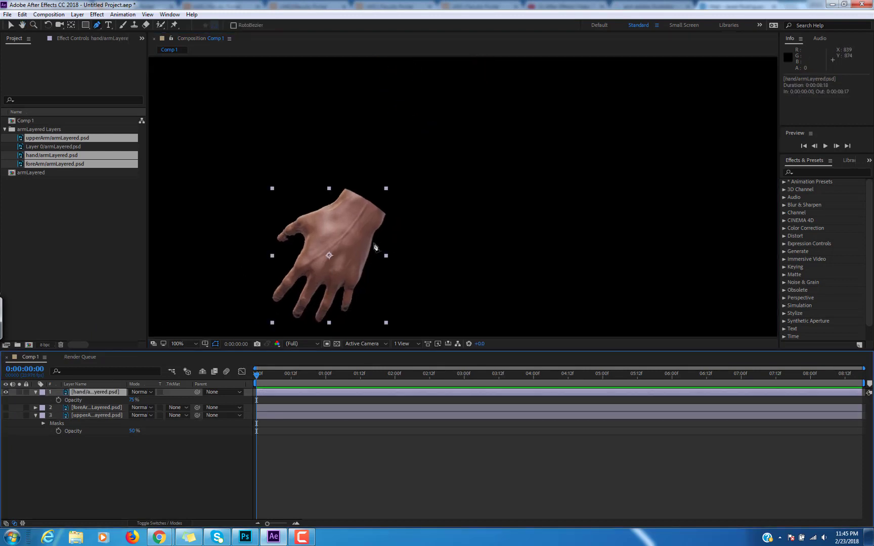
- Trace a closed 9-vertex Pen mask around the hand's outline
{"action": "left_click", "coordinate": [375, 246]}
{"action": "left_click", "coordinate": [378, 228]}
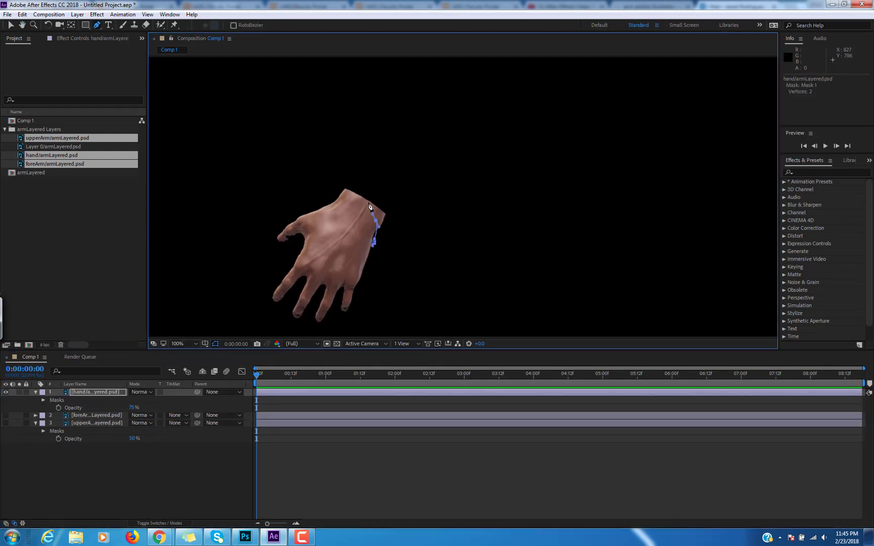
{"action": "left_click", "coordinate": [365, 200]}
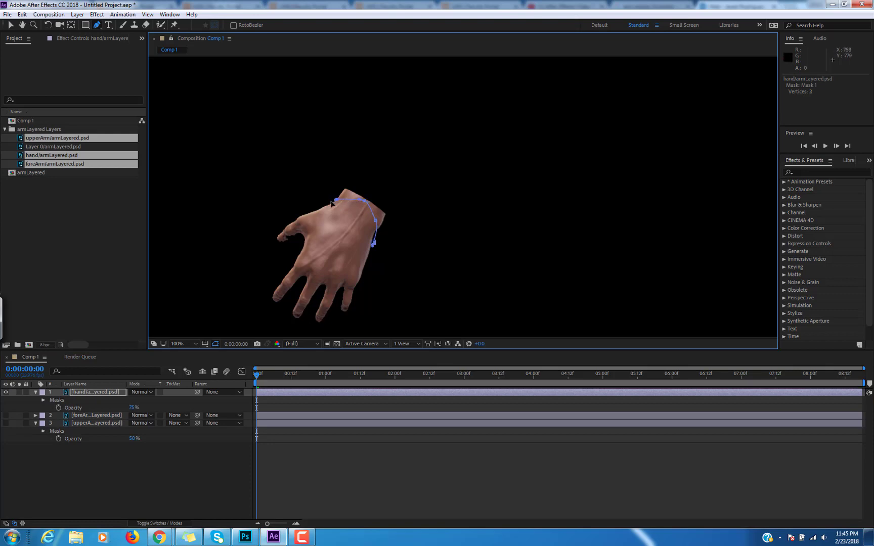
{"action": "left_click_drag", "start_coordinate": [300, 206], "coordinate": [272, 224]}
{"action": "left_click", "coordinate": [261, 242]}
{"action": "left_click_drag", "start_coordinate": [265, 317], "coordinate": [334, 338]}
{"action": "left_click", "coordinate": [339, 331]}
{"action": "left_click_drag", "start_coordinate": [379, 295], "coordinate": [384, 277]}
{"action": "left_click_drag", "start_coordinate": [373, 243], "coordinate": [379, 256]}
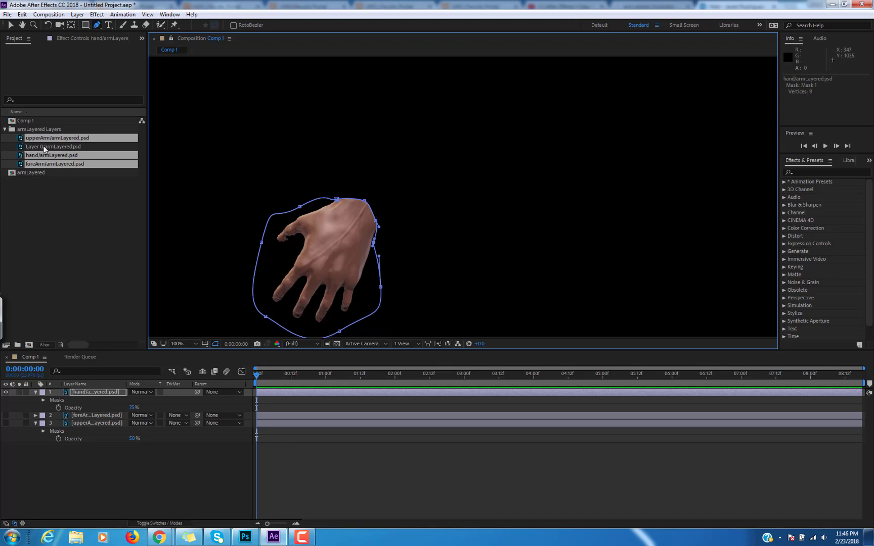
- Add the full arm image to Comp 1 as Layer 0
{"action": "left_click_drag", "start_coordinate": [45, 146], "coordinate": [96, 392]}
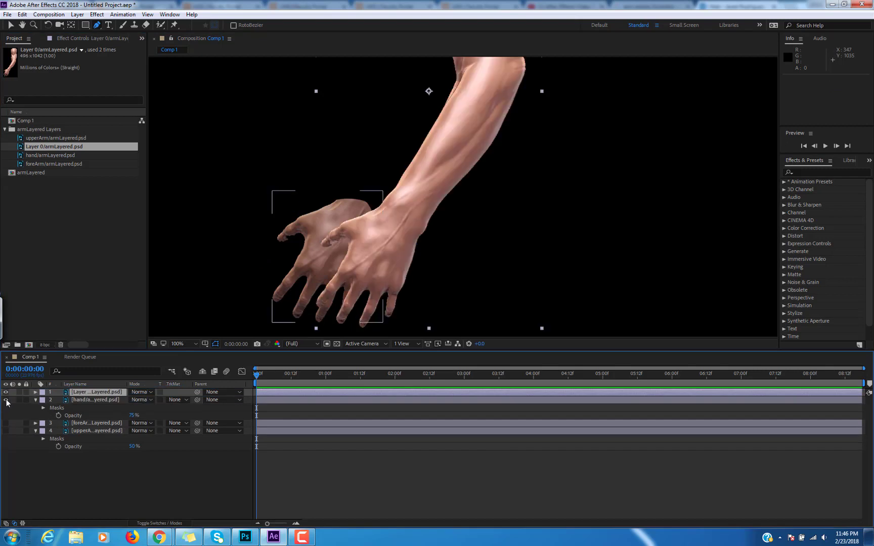
{"action": "key", "text": "h"}
{"action": "left_click_drag", "start_coordinate": [457, 202], "coordinate": [458, 240]}
{"action": "right_click", "coordinate": [457, 240]}
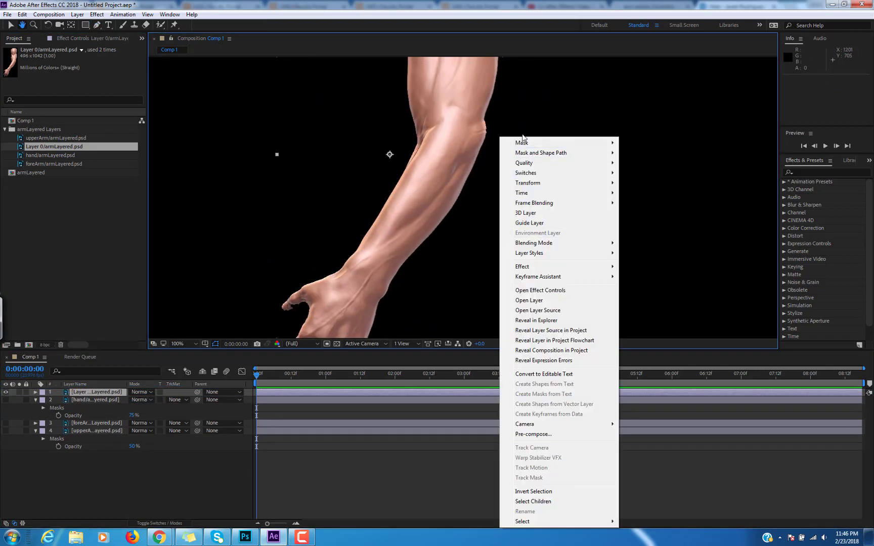
{"action": "left_click", "coordinate": [535, 43]}
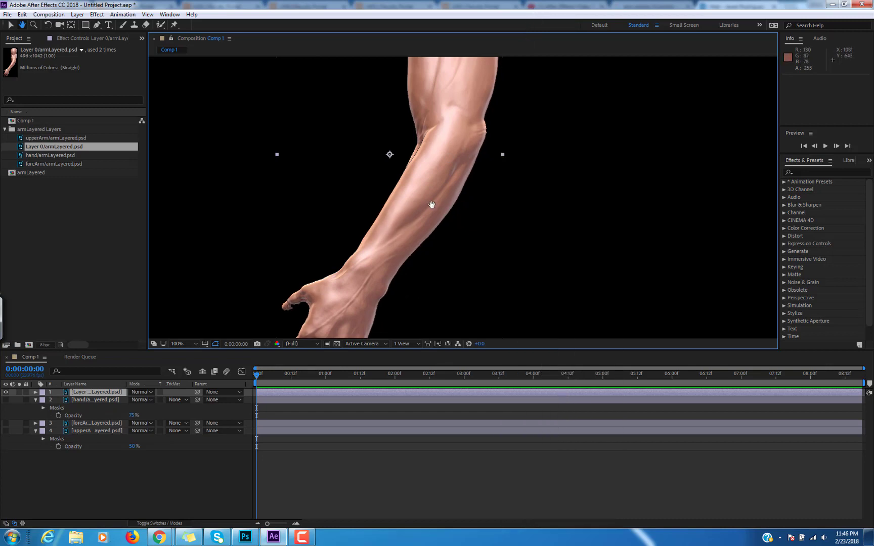
{"action": "left_click_drag", "start_coordinate": [439, 193], "coordinate": [451, 238]}
- Place Pen mask points around the upper arm on Layer 0
{"action": "key", "text": "g"}
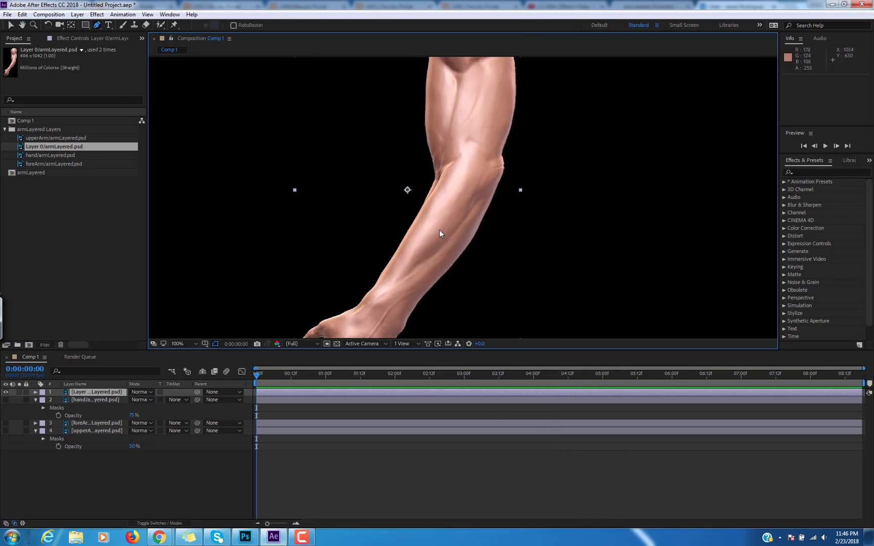
{"action": "key", "text": "comma"}
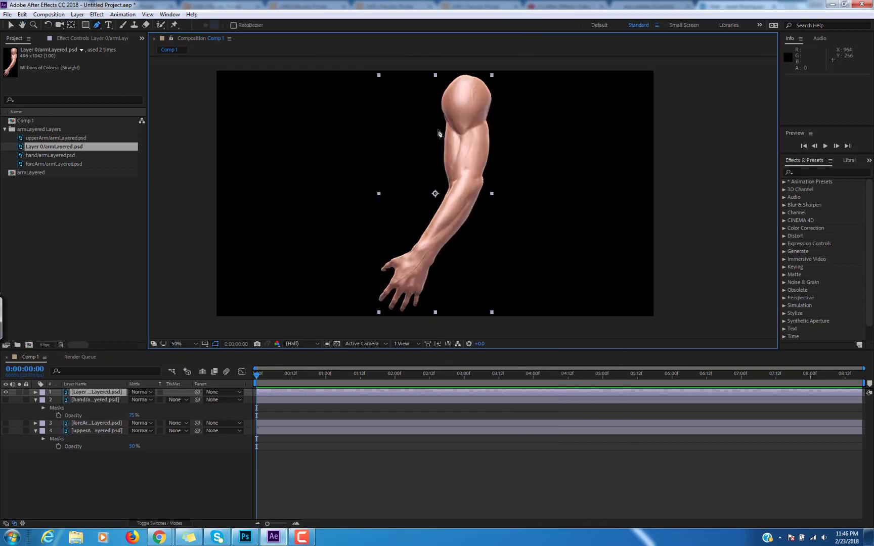
{"action": "left_click", "coordinate": [436, 89]}
{"action": "left_click", "coordinate": [428, 160]}
{"action": "left_click", "coordinate": [458, 187]}
{"action": "left_click", "coordinate": [505, 173]}
{"action": "left_click", "coordinate": [523, 114]}
{"action": "left_click", "coordinate": [489, 66]}
{"action": "left_click", "coordinate": [442, 62]}
{"action": "left_click", "coordinate": [425, 125]}
{"action": "left_click", "coordinate": [410, 140]}
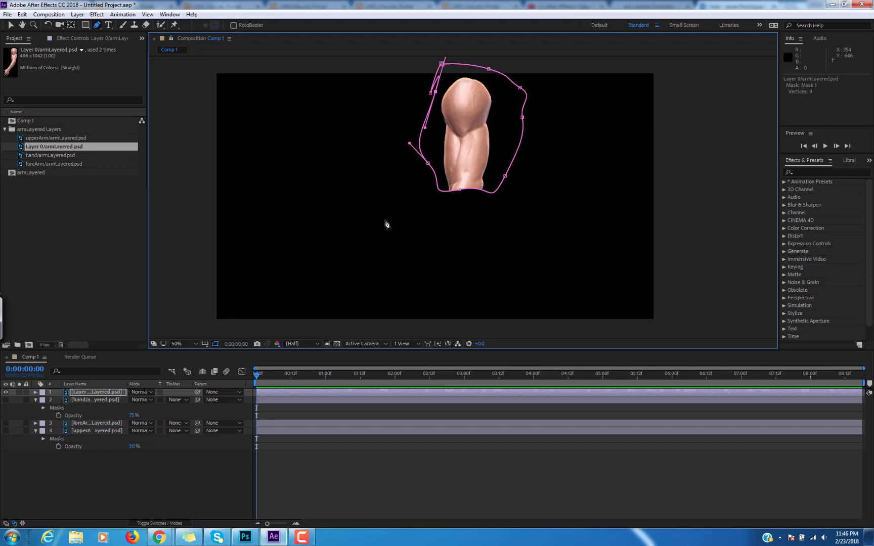
- Undo the stray mask points and delete Layer 0
{"action": "key", "text": "ctrl+z"}
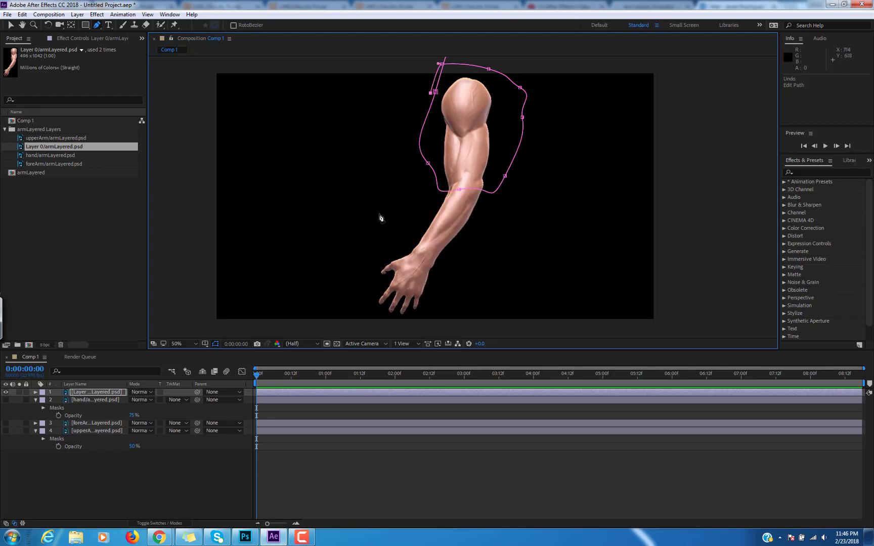
{"action": "key", "text": "ctrl+z"}
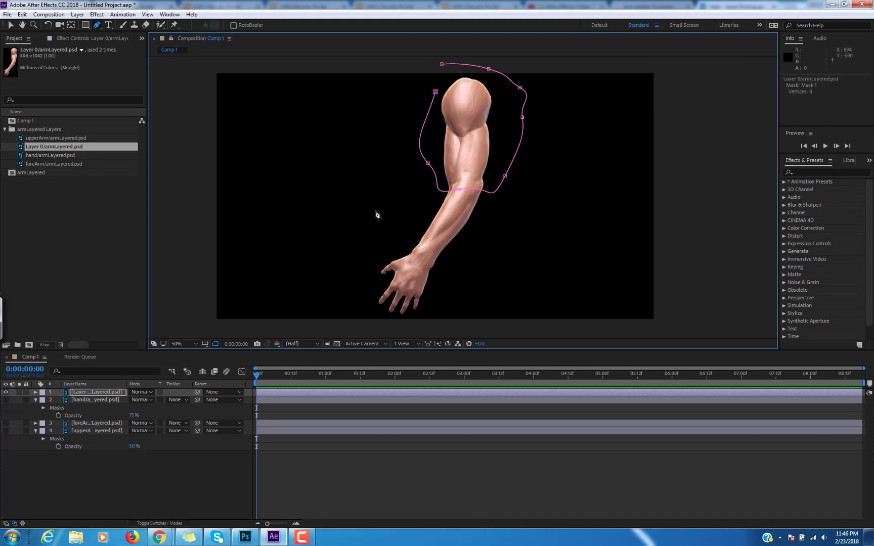
{"action": "key", "text": "Delete"}
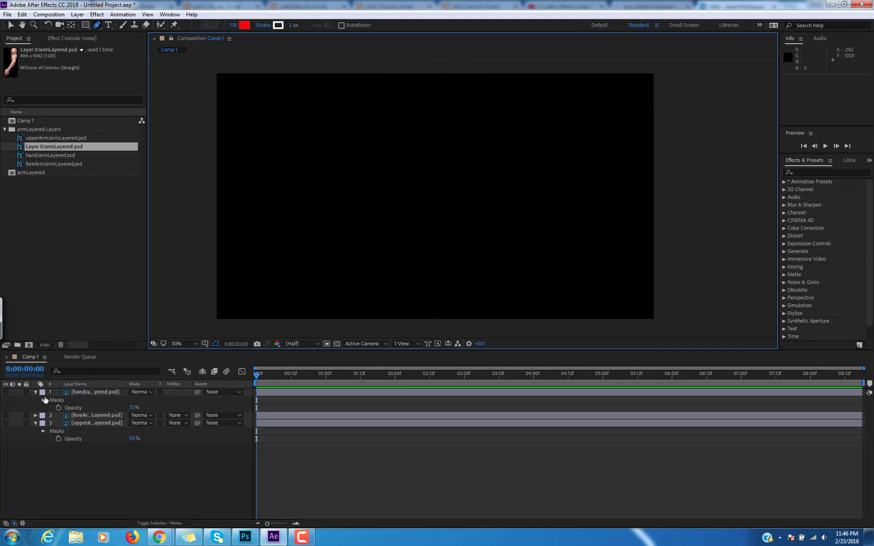
- Collapse the layer properties and turn on visibility for hand, foreArm and upperArm
{"action": "left_click", "coordinate": [35, 392]}
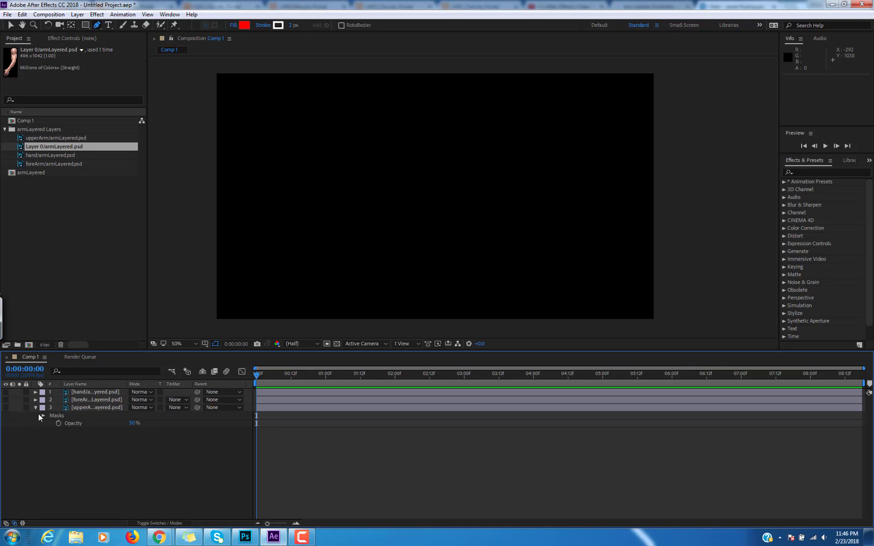
{"action": "left_click", "coordinate": [35, 407]}
{"action": "left_click", "coordinate": [6, 394]}
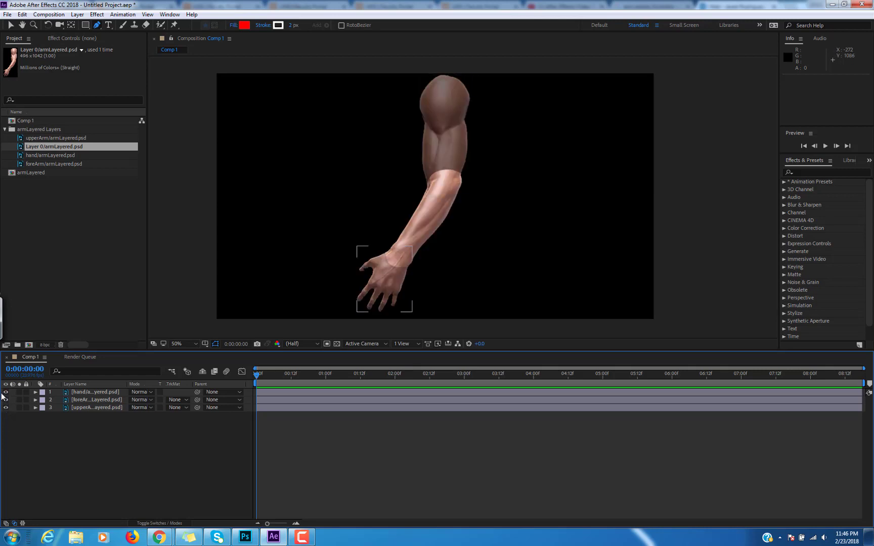
{"action": "left_click_drag", "start_coordinate": [6, 393], "coordinate": [5, 437]}
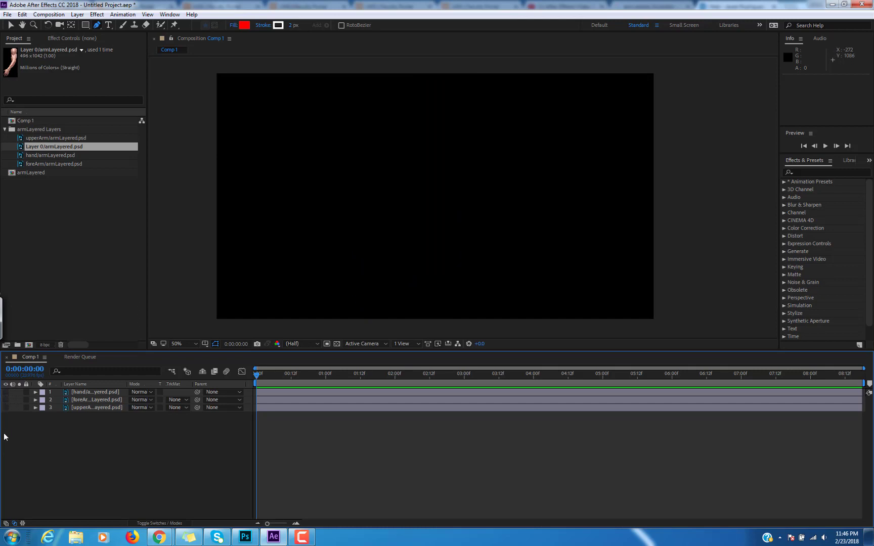
{"action": "left_click_drag", "start_coordinate": [6, 394], "coordinate": [6, 424]}
{"action": "left_click", "coordinate": [7, 408]}
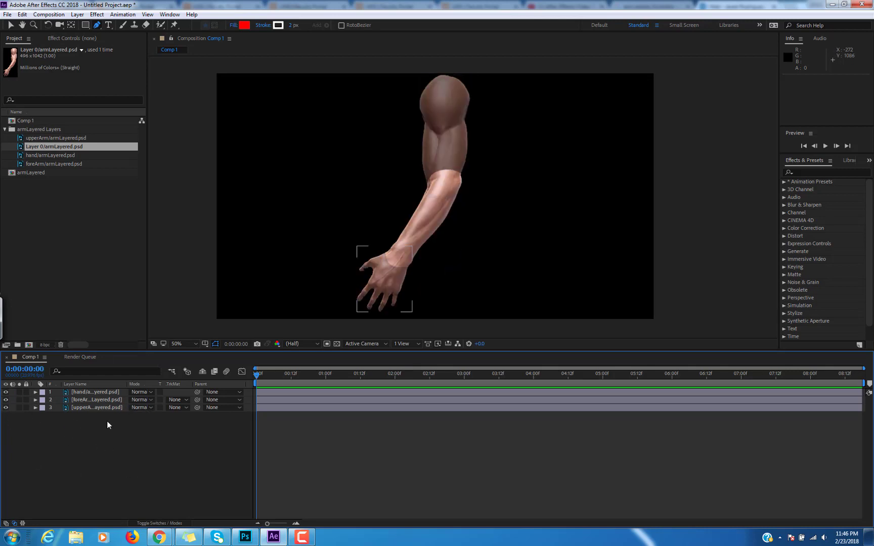
- Raise the Opacity of all three arm layers to 100%
{"action": "left_click", "coordinate": [91, 393]}
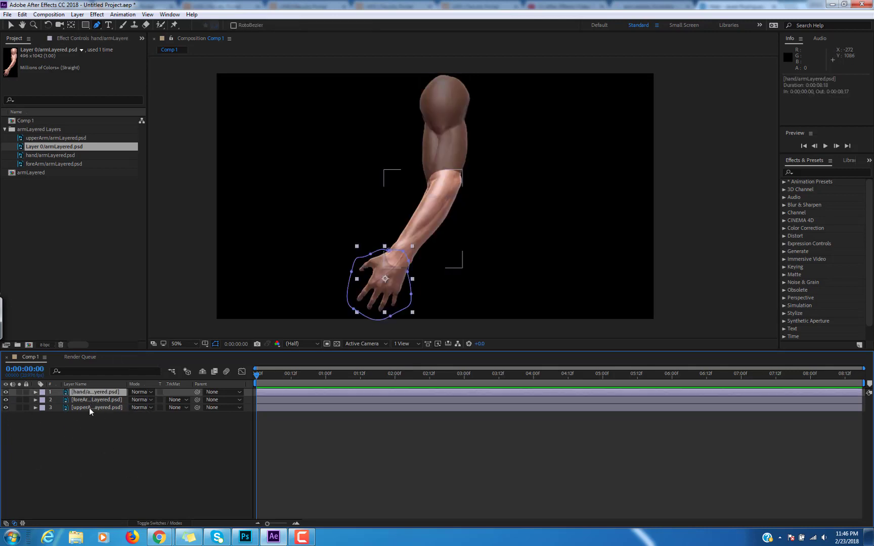
{"action": "left_click", "coordinate": [93, 407], "text": "shift"}
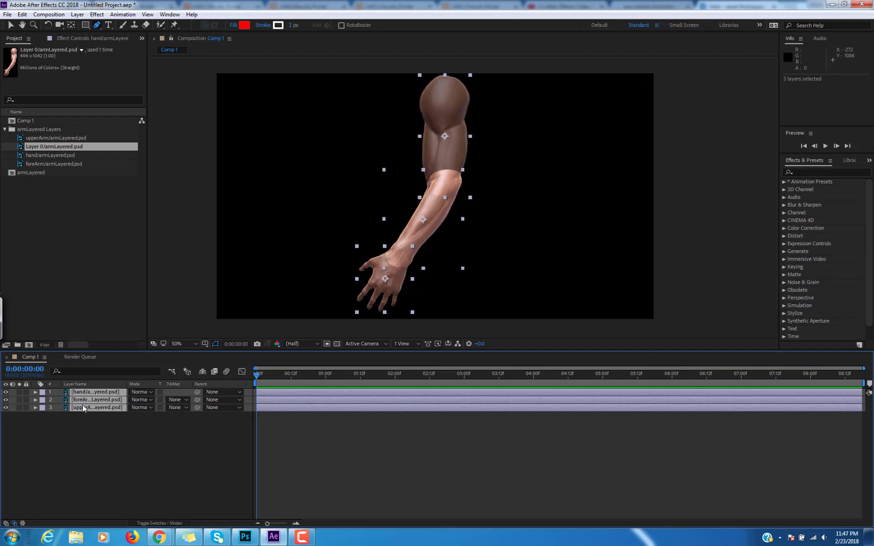
{"action": "key", "text": "t"}
{"action": "left_click_drag", "start_coordinate": [133, 401], "coordinate": [339, 377]}
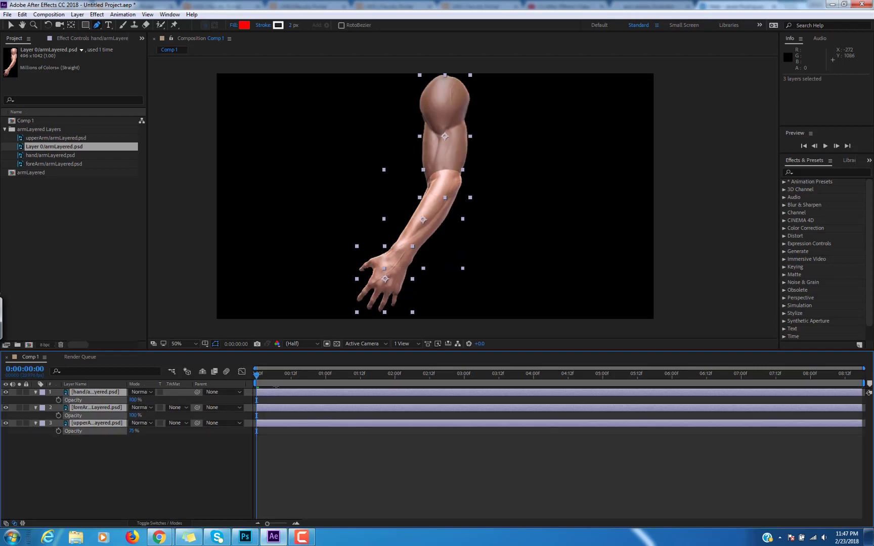
{"action": "left_click_drag", "start_coordinate": [134, 431], "coordinate": [165, 431]}
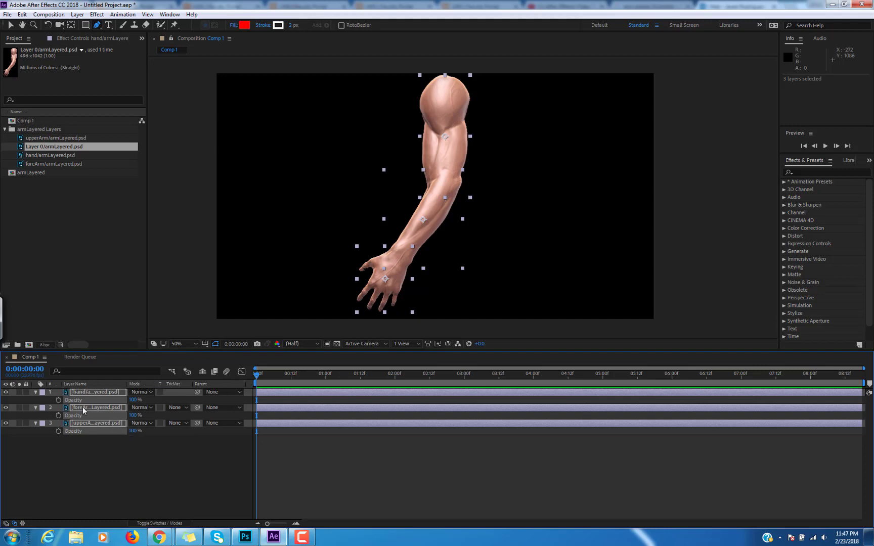
{"action": "left_click", "coordinate": [35, 393]}
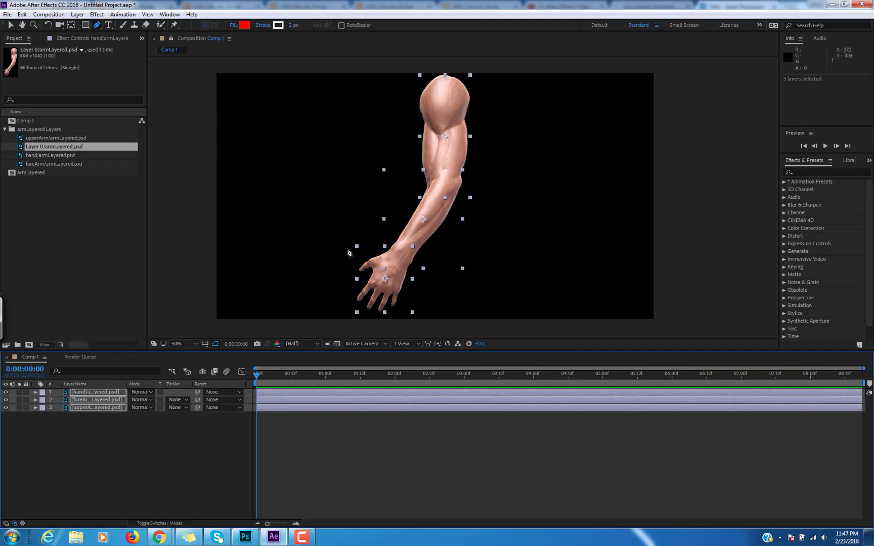
{"action": "left_click", "coordinate": [94, 424]}
- Move upperArm to the top of the stack and show its Rotation, leaving it at 0°
{"action": "left_click", "coordinate": [83, 408]}
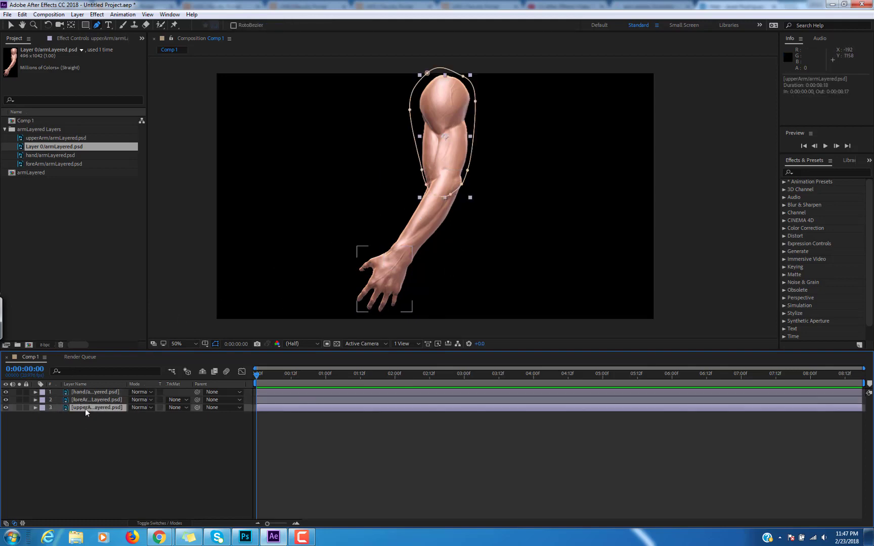
{"action": "mouse_move", "coordinate": [86, 409]}
{"action": "left_mouse_down"}
{"action": "mouse_move", "coordinate": [88, 392]}
{"action": "mouse_move", "coordinate": [86, 401]}
{"action": "left_mouse_up"}
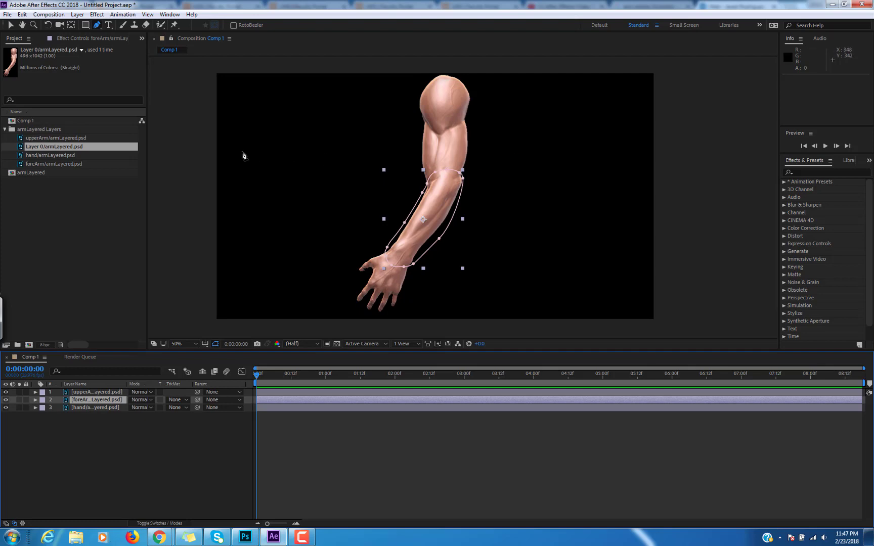
{"action": "key", "text": "ctrl+Up"}
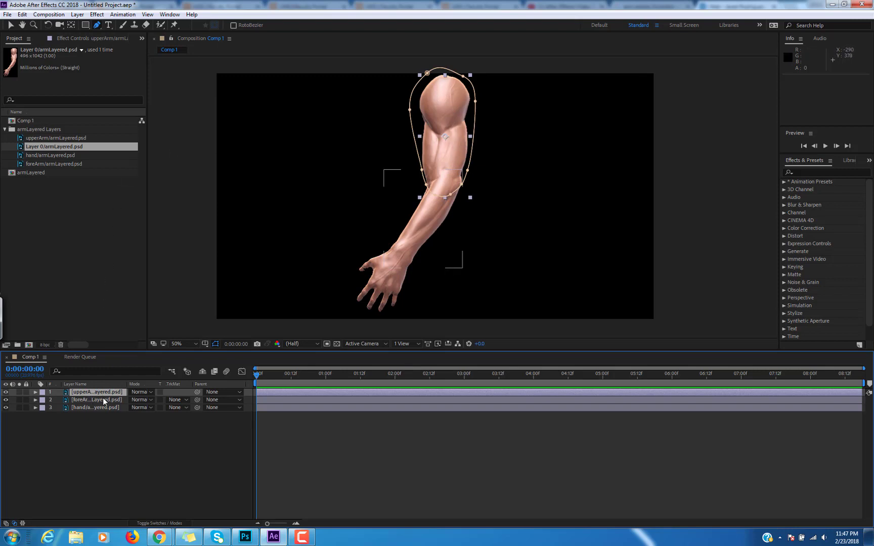
{"action": "key", "text": "r"}
{"action": "left_click_drag", "start_coordinate": [142, 399], "coordinate": [169, 394]}
{"action": "key", "text": "ctrl+z"}
{"action": "key", "text": "ctrl+z"}
{"action": "key", "text": "ctrl+z"}
{"action": "key", "text": "ctrl+z"}
{"action": "key", "text": "ctrl+z"}
{"action": "key", "text": "ctrl+z"}
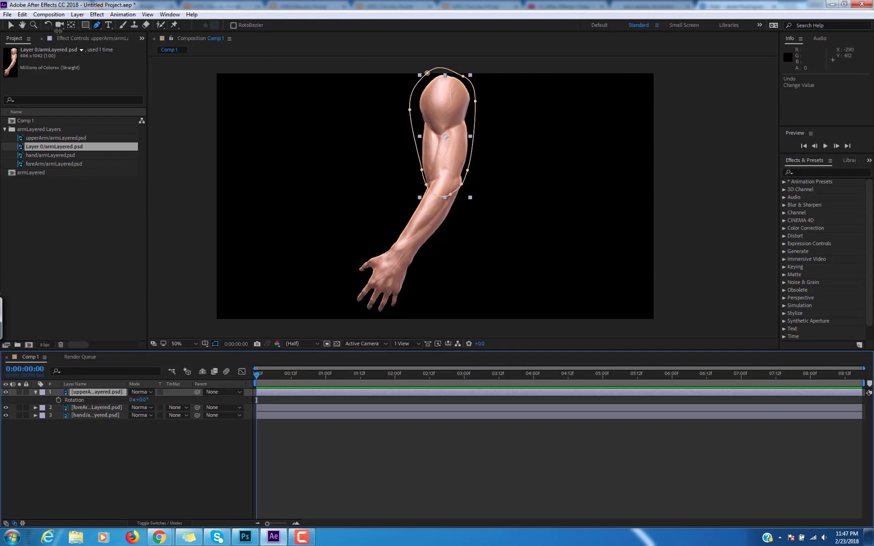
- Drag upperArm's anchor point to the shoulder with Pan Behind, undoing the test swing
{"action": "left_click", "coordinate": [70, 27]}
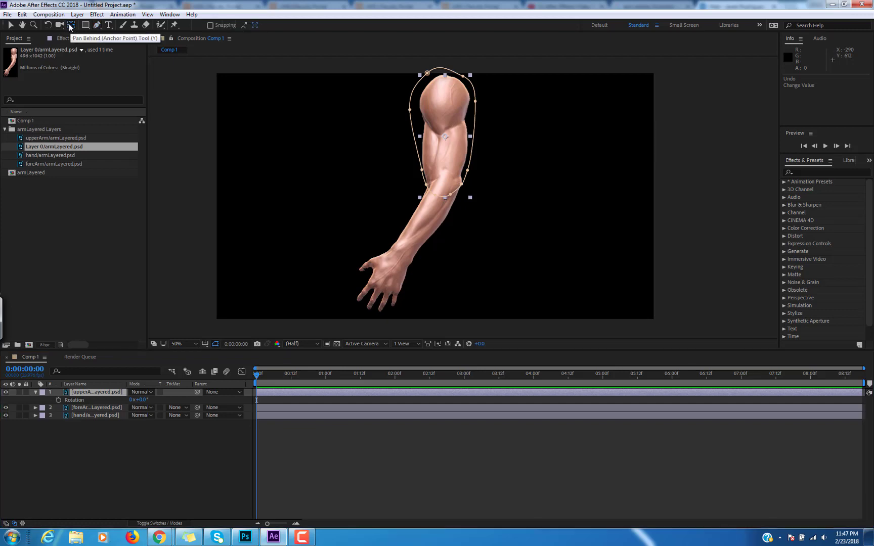
{"action": "left_click_drag", "start_coordinate": [445, 137], "coordinate": [445, 103]}
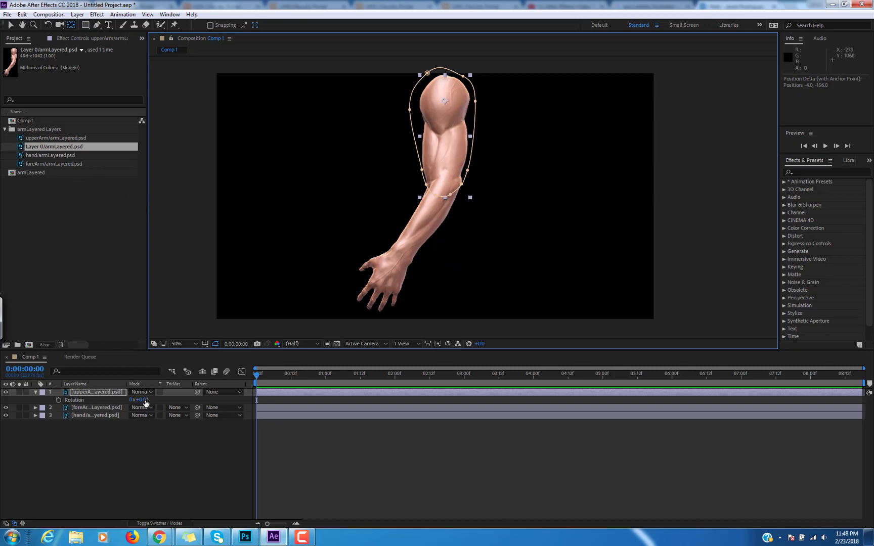
{"action": "mouse_move", "coordinate": [145, 402]}
{"action": "left_mouse_down"}
{"action": "mouse_move", "coordinate": [94, 397]}
{"action": "mouse_move", "coordinate": [198, 392]}
{"action": "mouse_move", "coordinate": [148, 394]}
{"action": "left_mouse_up"}
{"action": "key", "text": "ctrl+z"}
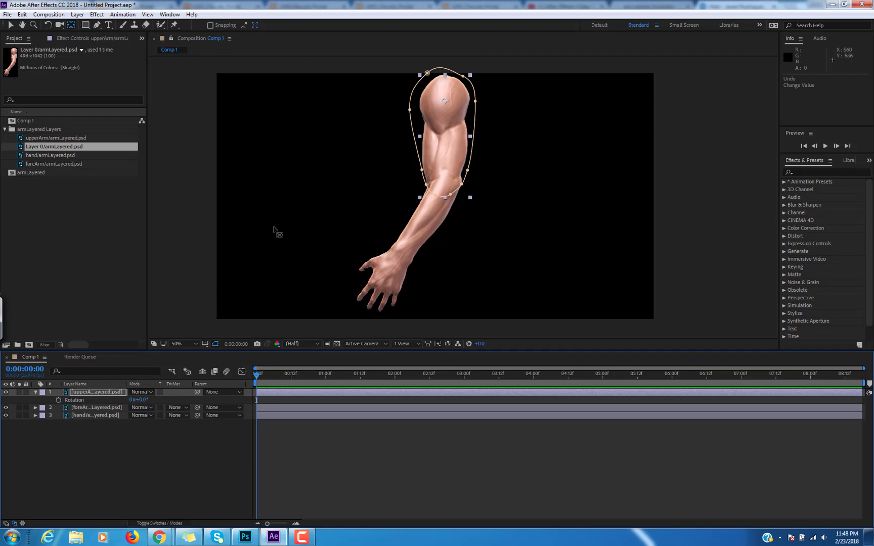
- Move foreArm's anchor point to the elbow and test its Rotation, then undo
{"action": "left_click", "coordinate": [88, 407]}
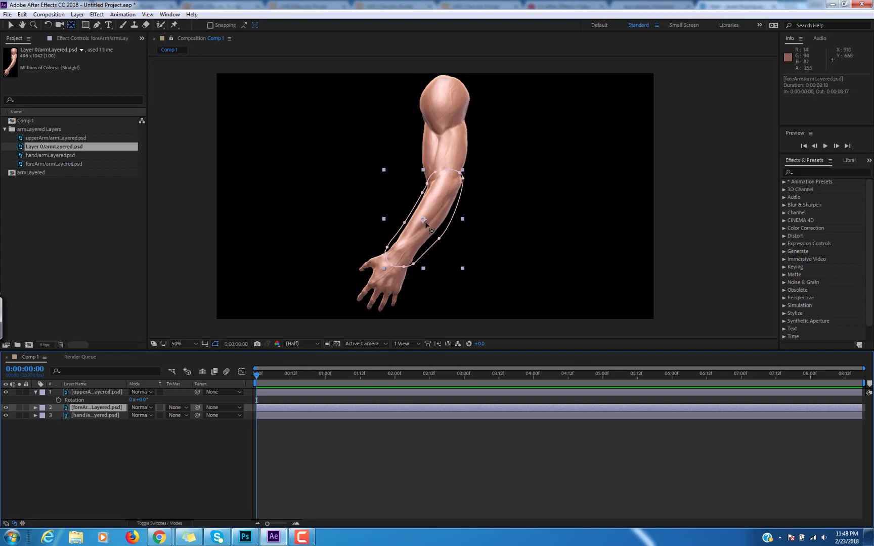
{"action": "left_click_drag", "start_coordinate": [424, 220], "coordinate": [444, 184]}
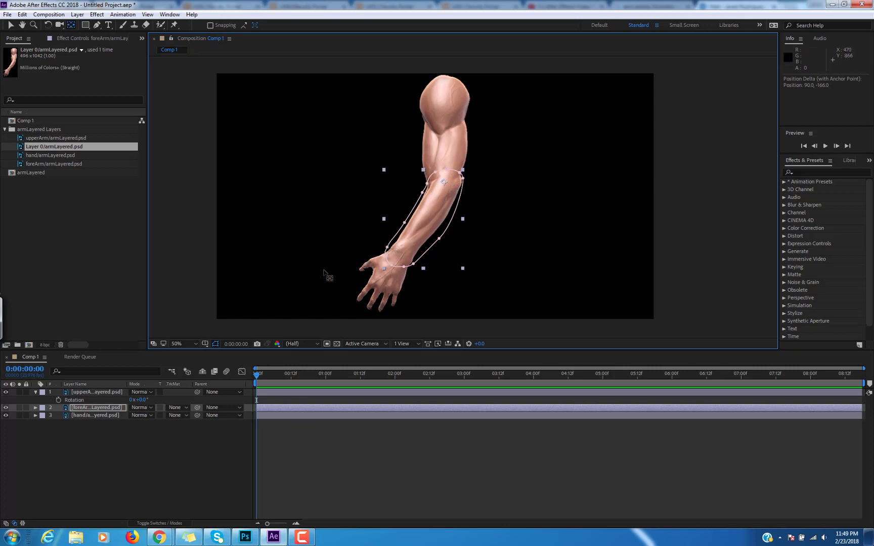
{"action": "left_click", "coordinate": [108, 409]}
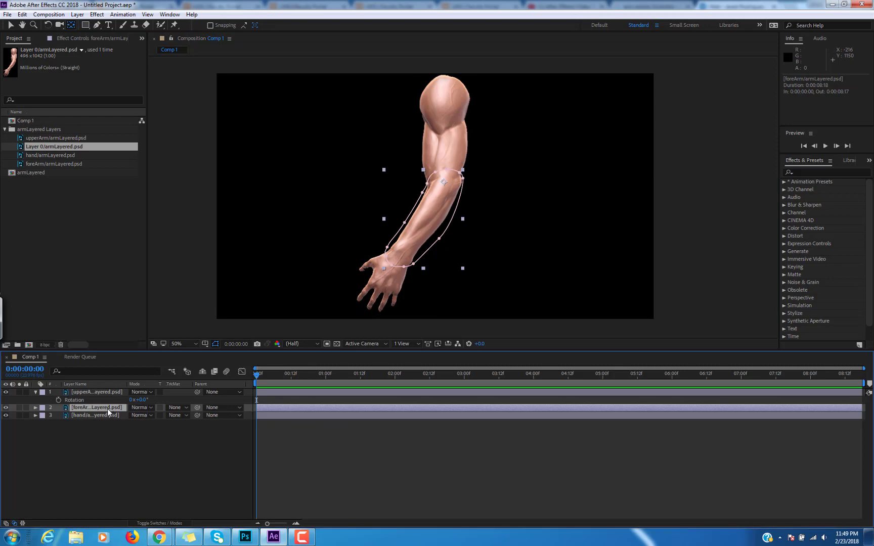
{"action": "key", "text": "r"}
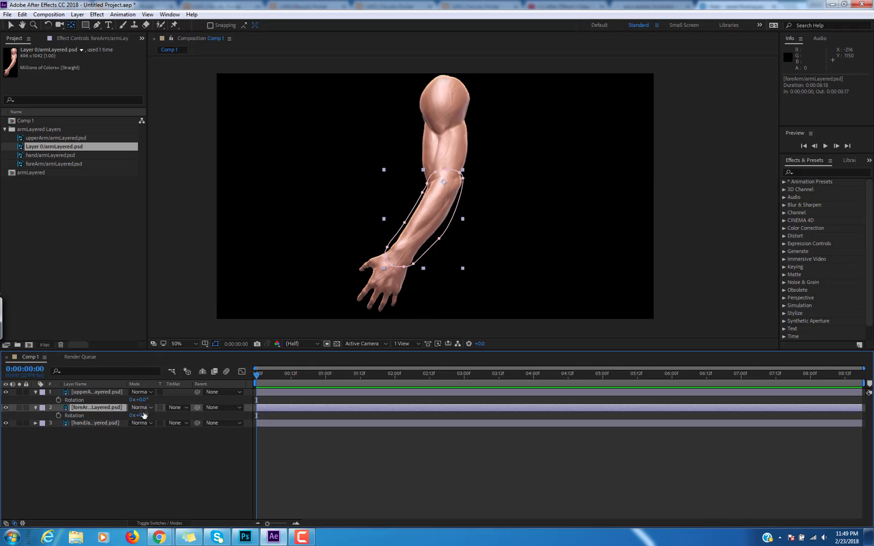
{"action": "left_click_drag", "start_coordinate": [143, 415], "coordinate": [162, 415]}
{"action": "key", "text": "ctrl+z"}
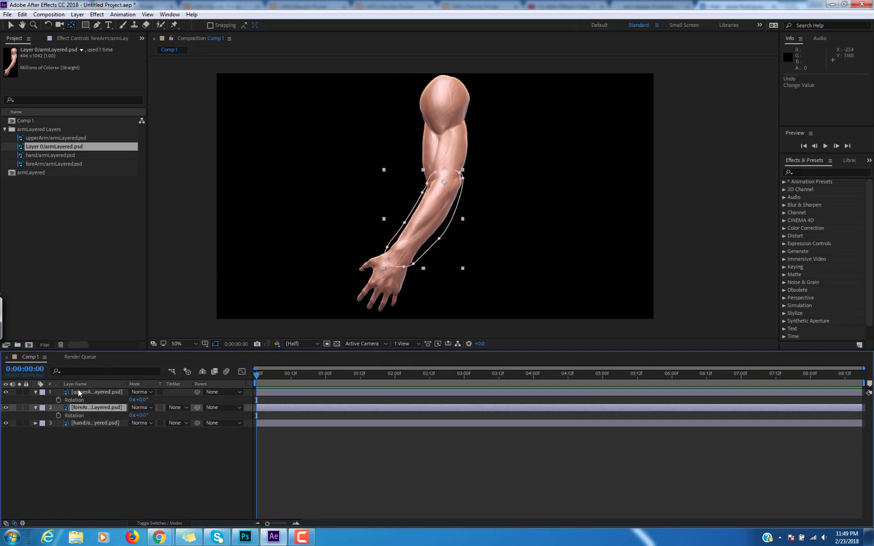
- Restack the layers as hand, foreArm, upperArm, keeping foreArm's Rotation at 0°
{"action": "left_click_drag", "start_coordinate": [88, 410], "coordinate": [92, 391]}
{"action": "left_click_drag", "start_coordinate": [147, 400], "coordinate": [172, 394]}
{"action": "key", "text": "ctrl+z"}
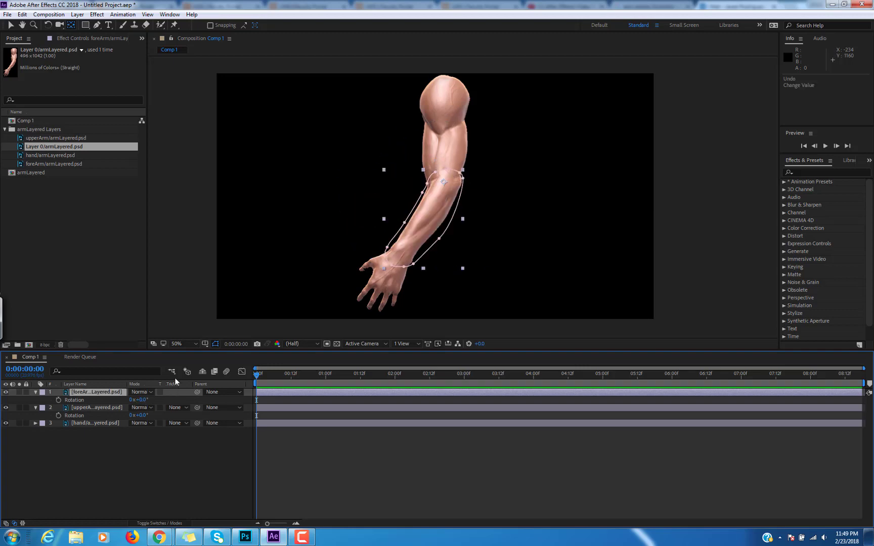
{"action": "left_click_drag", "start_coordinate": [86, 424], "coordinate": [96, 393]}
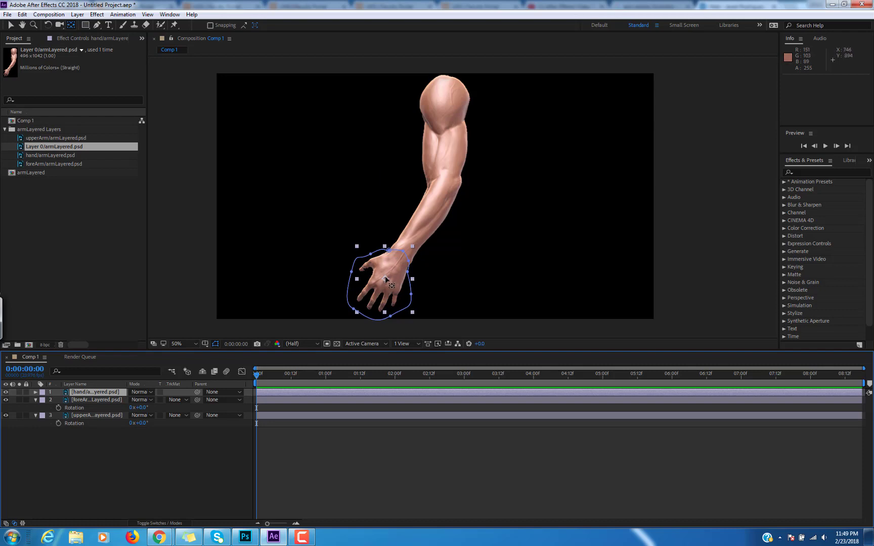
{"action": "left_click_drag", "start_coordinate": [390, 279], "coordinate": [399, 258]}
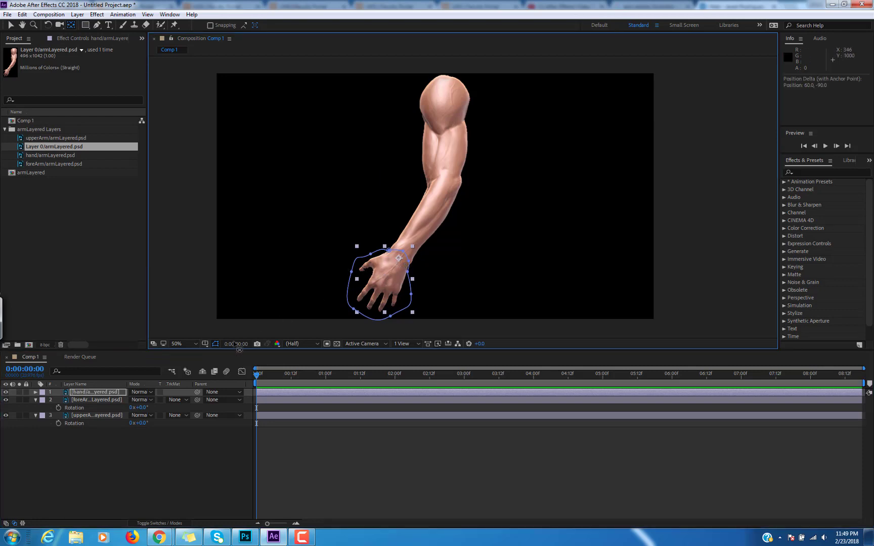
{"action": "key", "text": "r"}
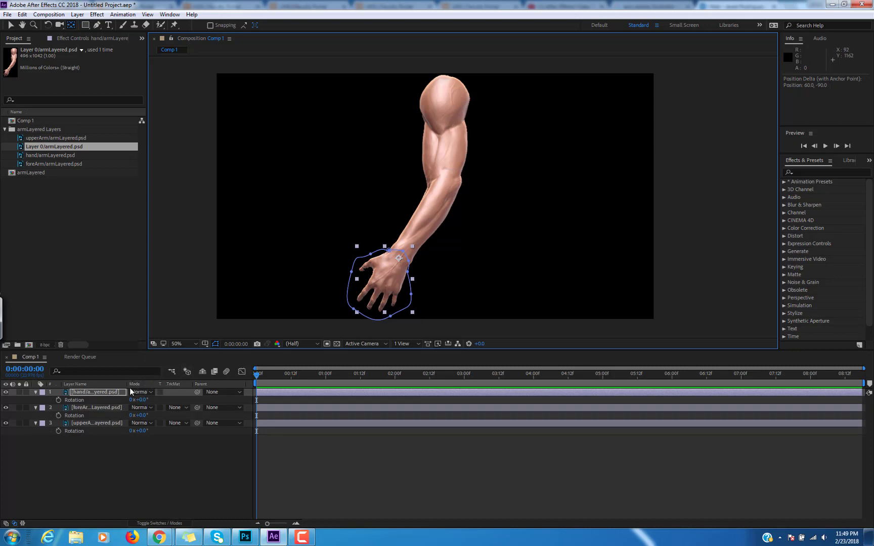
{"action": "left_click_drag", "start_coordinate": [139, 399], "coordinate": [160, 401]}
{"action": "key", "text": "ctrl+z"}
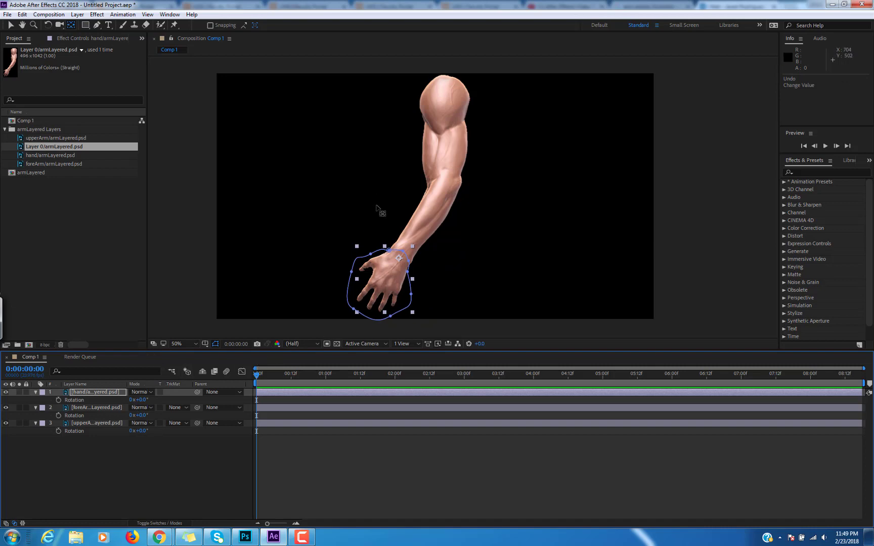
{"action": "scroll", "coordinate": [370, 202], "scroll_direction": "down", "scroll_amount": 1}
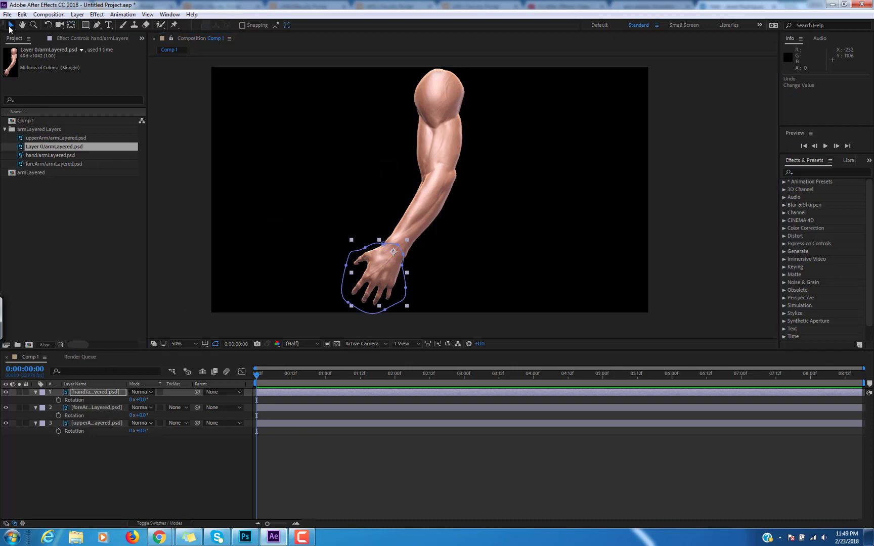
{"action": "left_click", "coordinate": [12, 26]}
{"action": "left_click", "coordinate": [95, 406]}
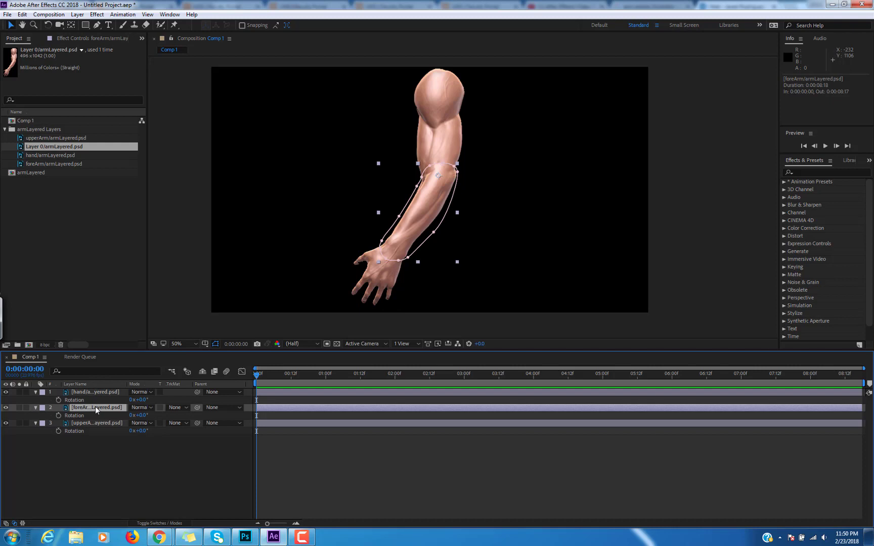
{"action": "left_click", "coordinate": [89, 424]}
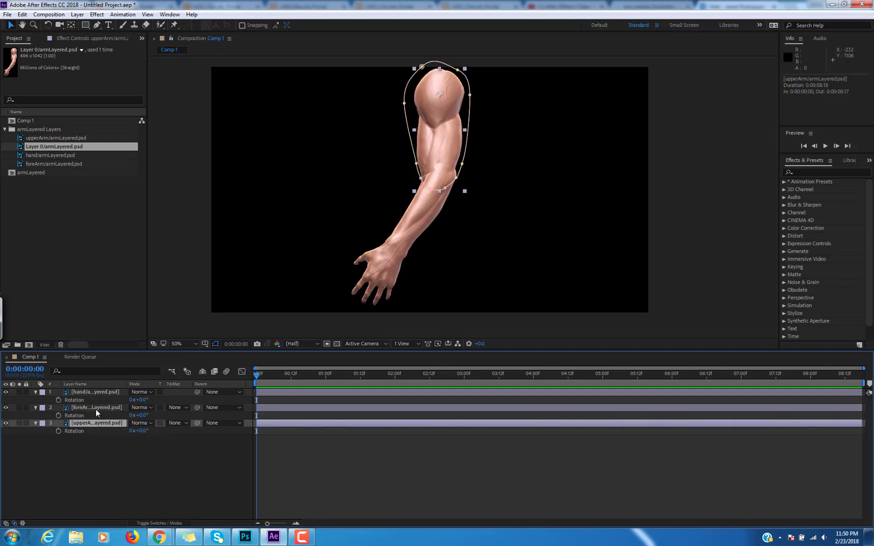
{"action": "left_click", "coordinate": [103, 394]}
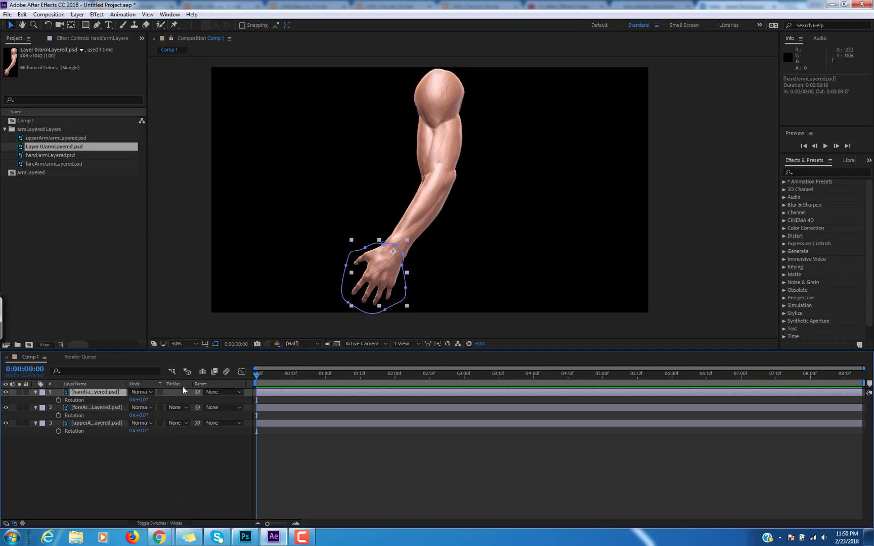
- Set hand's Parent to foreArm and pick-whip foreArm's Parent onto upperArm
{"action": "left_click", "coordinate": [160, 523]}
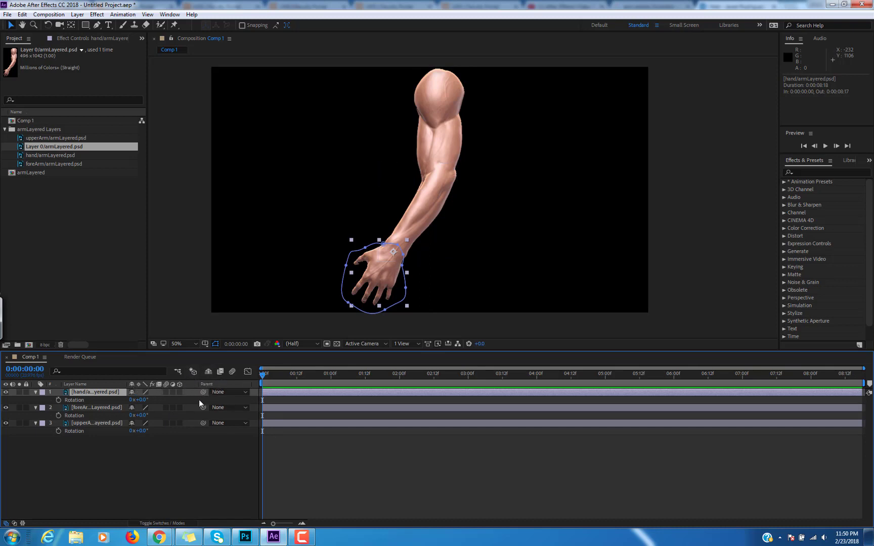
{"action": "left_click", "coordinate": [244, 393]}
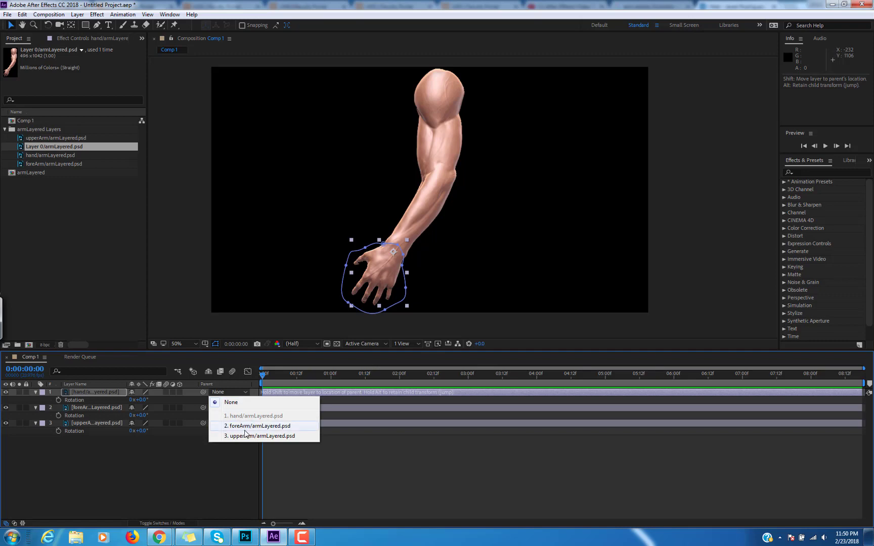
{"action": "left_click", "coordinate": [203, 392]}
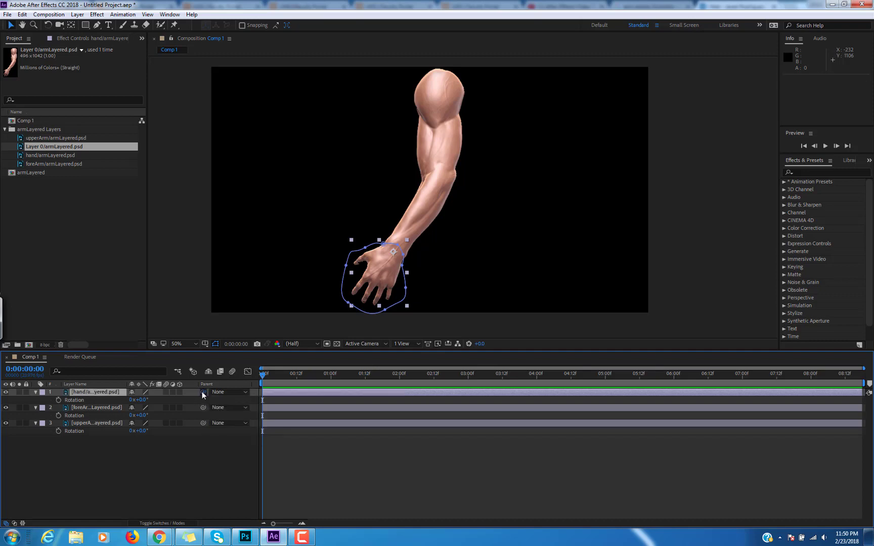
{"action": "left_click_drag", "start_coordinate": [135, 395], "coordinate": [99, 409]}
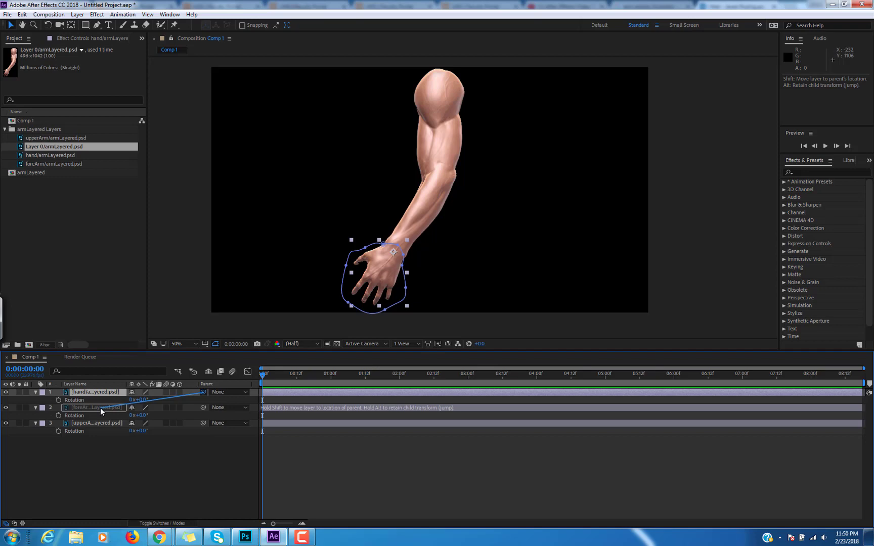
{"action": "mouse_move", "coordinate": [100, 408]}
{"action": "left_mouse_down"}
{"action": "mouse_move", "coordinate": [205, 392]}
{"action": "mouse_move", "coordinate": [101, 410]}
{"action": "left_mouse_up"}
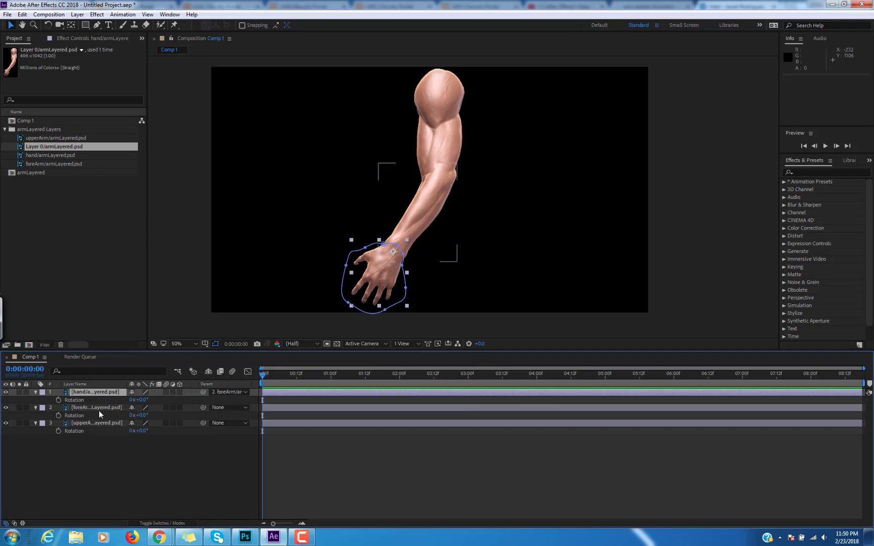
{"action": "left_click", "coordinate": [235, 393]}
{"action": "left_click", "coordinate": [242, 428]}
{"action": "left_click_drag", "start_coordinate": [203, 408], "coordinate": [90, 423]}
- Turn on Rotation keyframing at 0:00:00:00 for the upperArm, foreArm and hand layers, all at 0°
{"action": "left_click", "coordinate": [86, 423]}
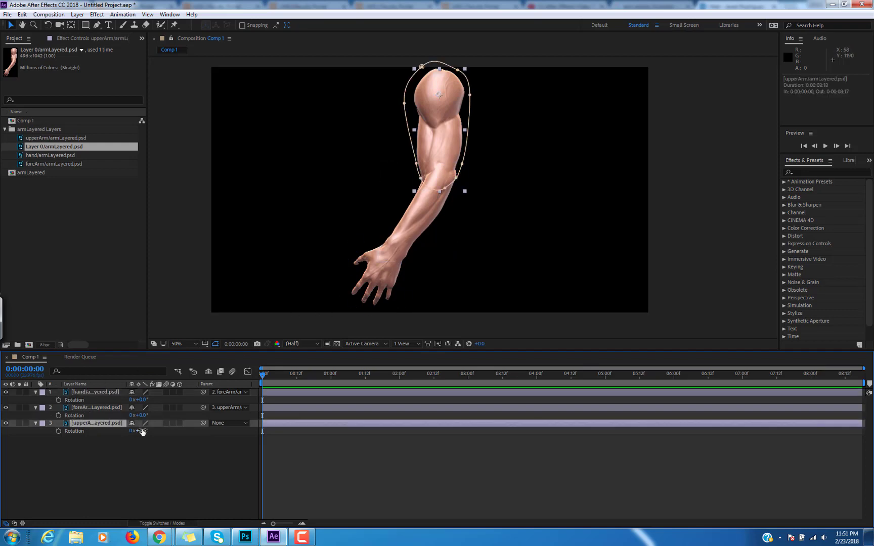
{"action": "left_click", "coordinate": [59, 431]}
{"action": "left_click", "coordinate": [58, 415]}
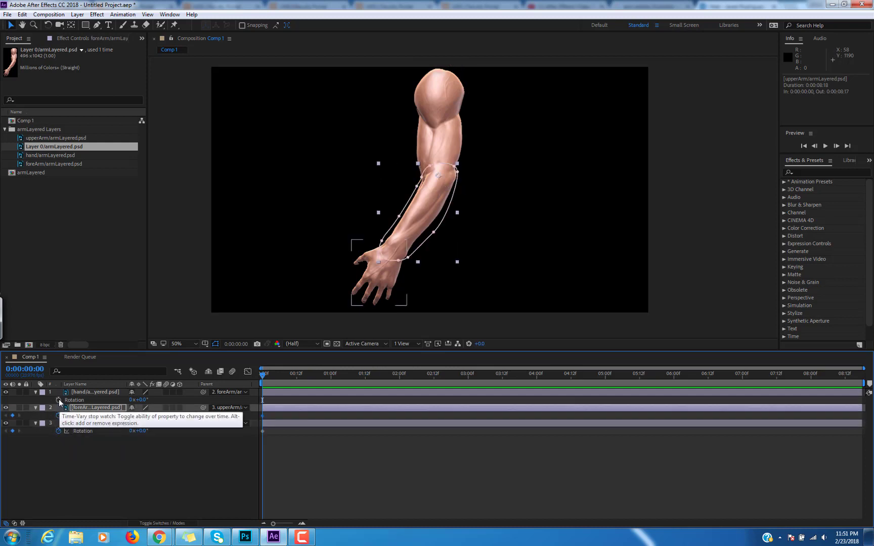
{"action": "left_click", "coordinate": [58, 399]}
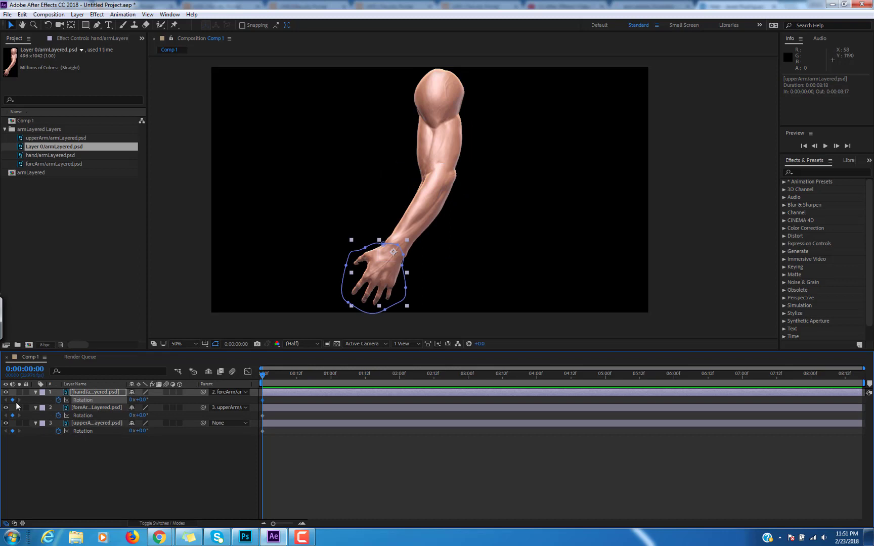
- Raise the arm at frame 5 by rotating upper arm, forearm and hand, then swing the upper arm back at frame 10
{"action": "left_click", "coordinate": [105, 424]}
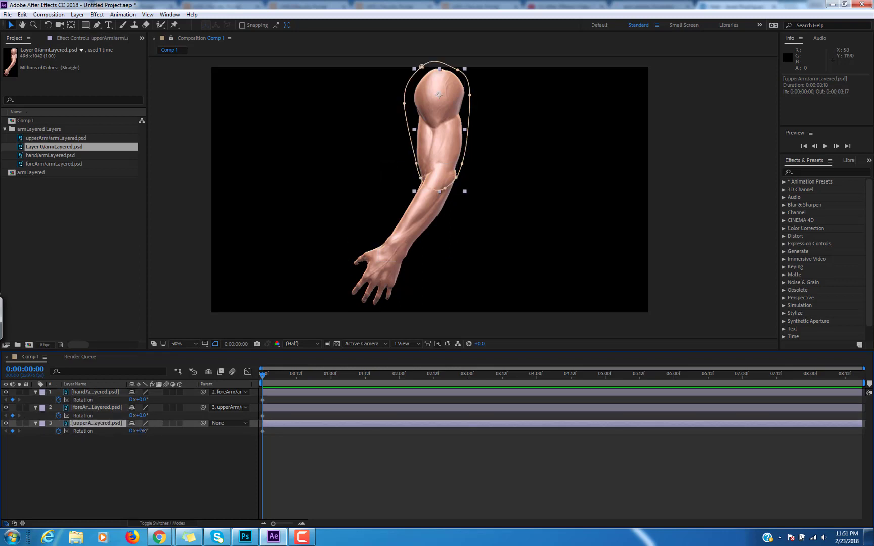
{"action": "left_click_drag", "start_coordinate": [143, 431], "coordinate": [159, 433]}
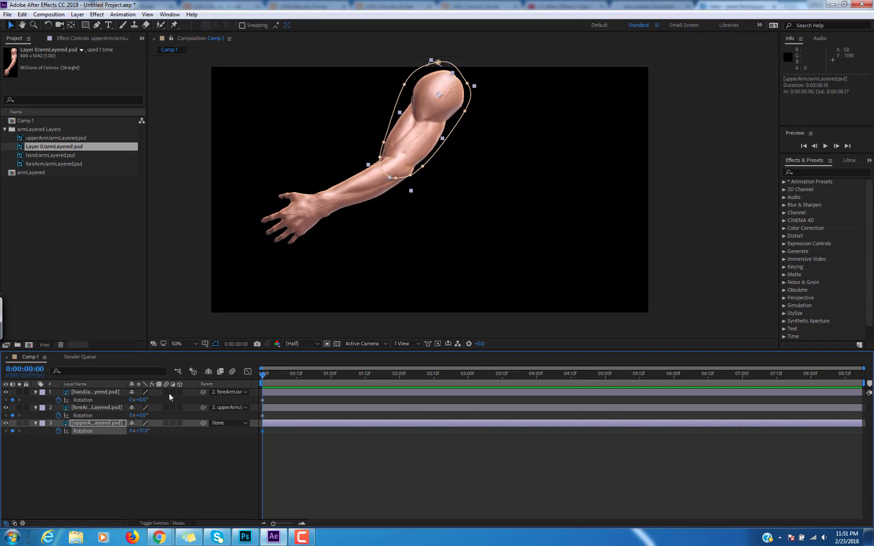
{"action": "key", "text": "ctrl+z"}
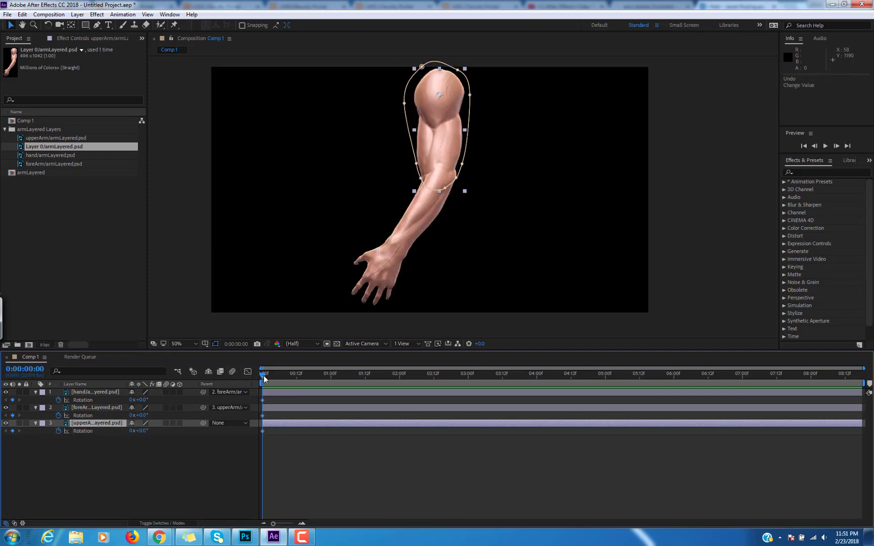
{"action": "mouse_move", "coordinate": [264, 379]}
{"action": "left_mouse_down"}
{"action": "mouse_move", "coordinate": [285, 380]}
{"action": "mouse_move", "coordinate": [276, 381]}
{"action": "left_mouse_up"}
{"action": "left_click_drag", "start_coordinate": [139, 431], "coordinate": [158, 431]}
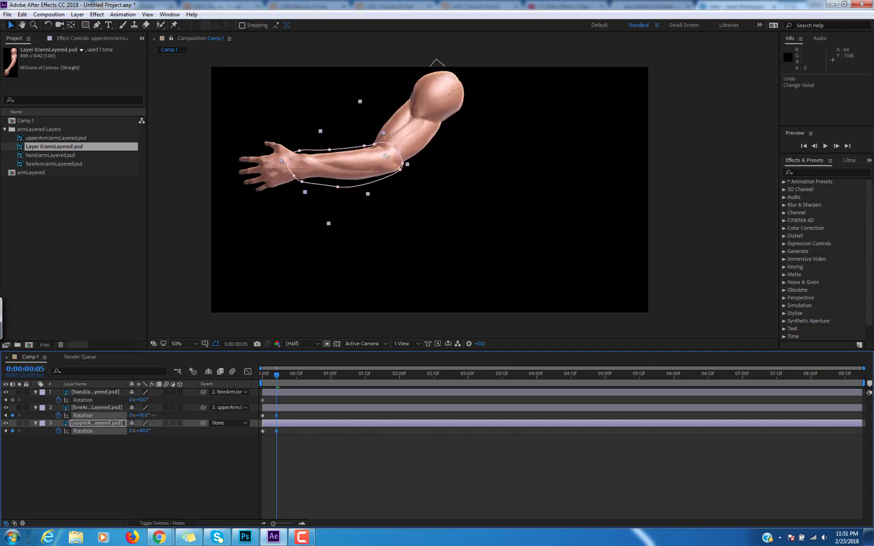
{"action": "left_click_drag", "start_coordinate": [155, 415], "coordinate": [305, 398]}
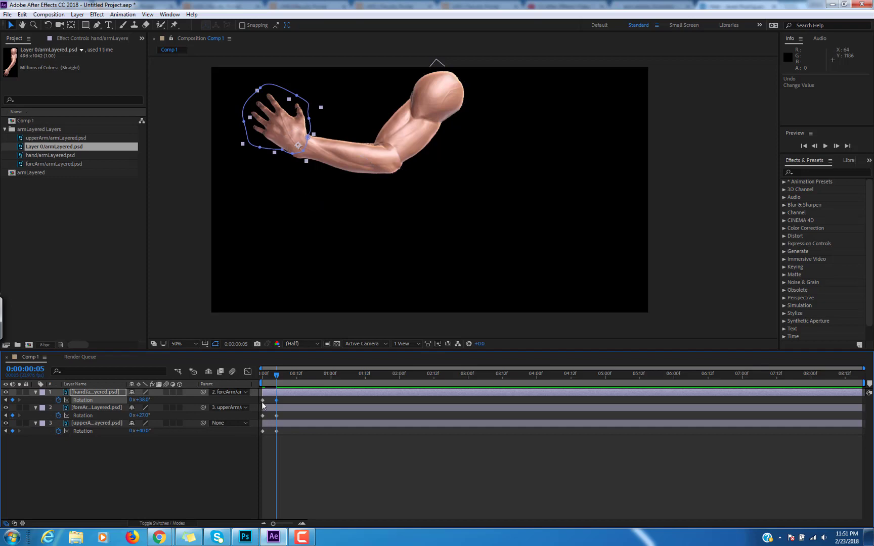
{"action": "left_click_drag", "start_coordinate": [277, 376], "coordinate": [291, 382]}
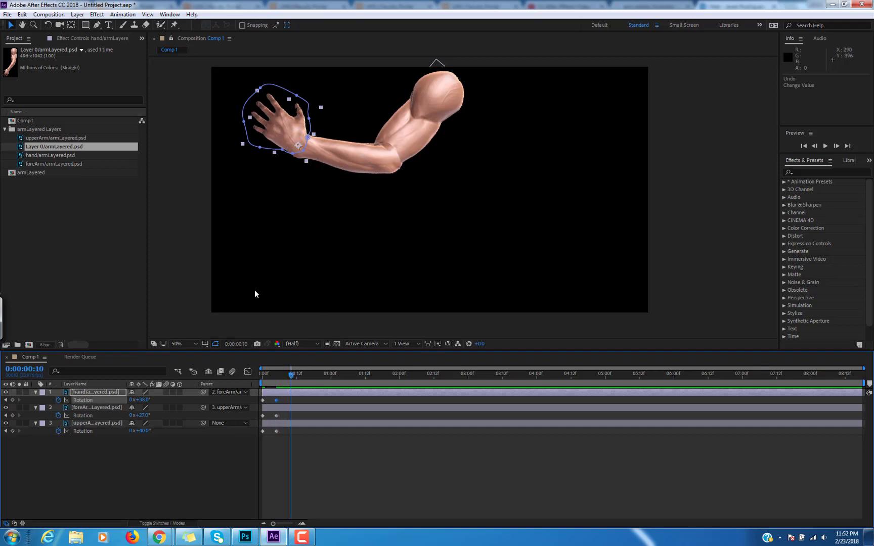
{"action": "left_click_drag", "start_coordinate": [144, 431], "coordinate": [147, 407]}
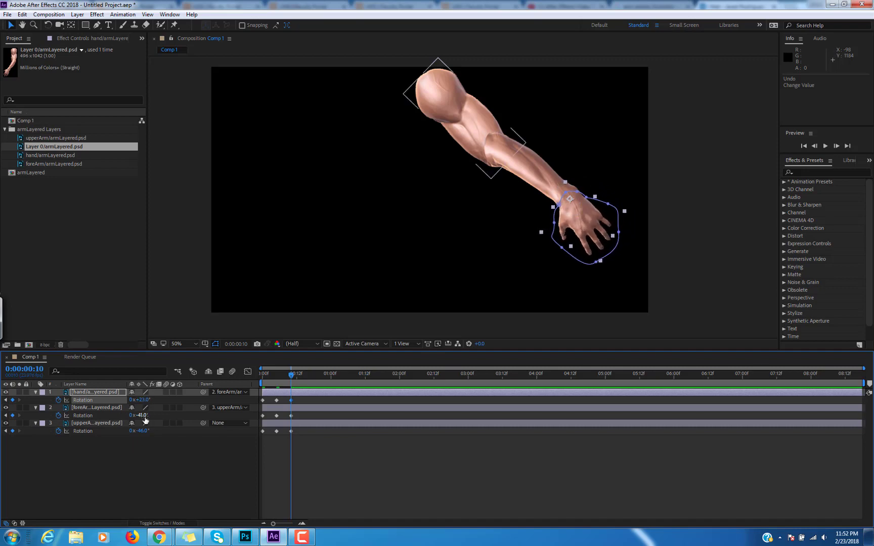
- Adjust the forearm's frame-10 rotation to about -11°, then scrub the timeline to preview the swing
{"action": "left_click", "coordinate": [144, 417]}
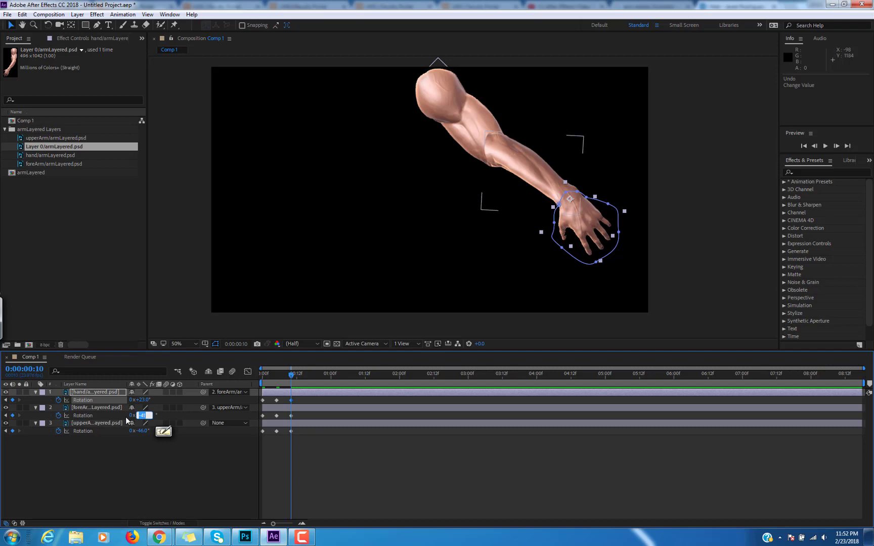
{"action": "key", "text": "Return"}
{"action": "left_click_drag", "start_coordinate": [145, 415], "coordinate": [158, 422]}
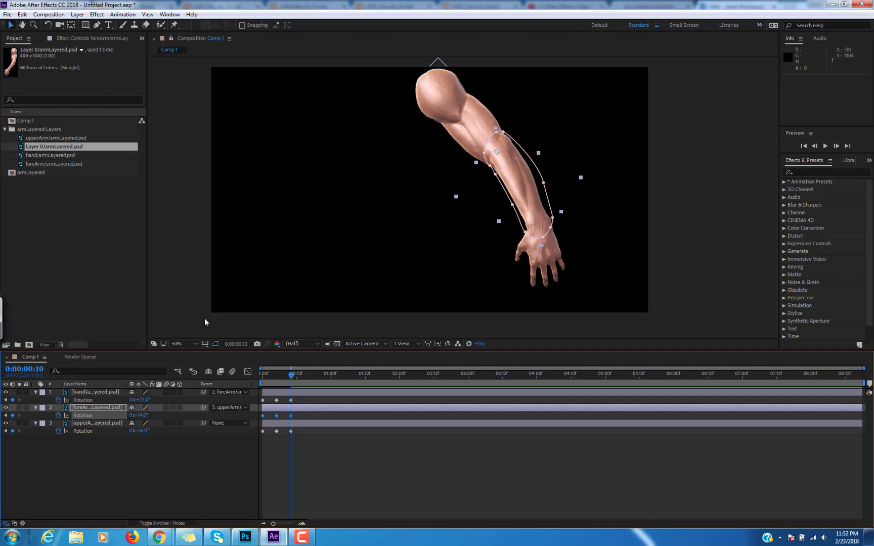
{"action": "left_click_drag", "start_coordinate": [143, 416], "coordinate": [138, 415]}
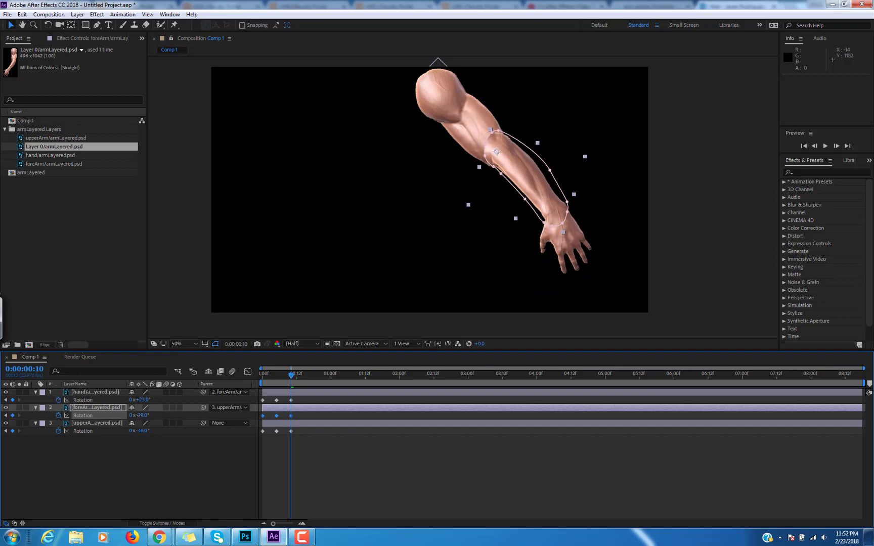
{"action": "mouse_move", "coordinate": [139, 416]}
{"action": "left_mouse_down"}
{"action": "mouse_move", "coordinate": [162, 423]}
{"action": "mouse_move", "coordinate": [153, 423]}
{"action": "left_mouse_up"}
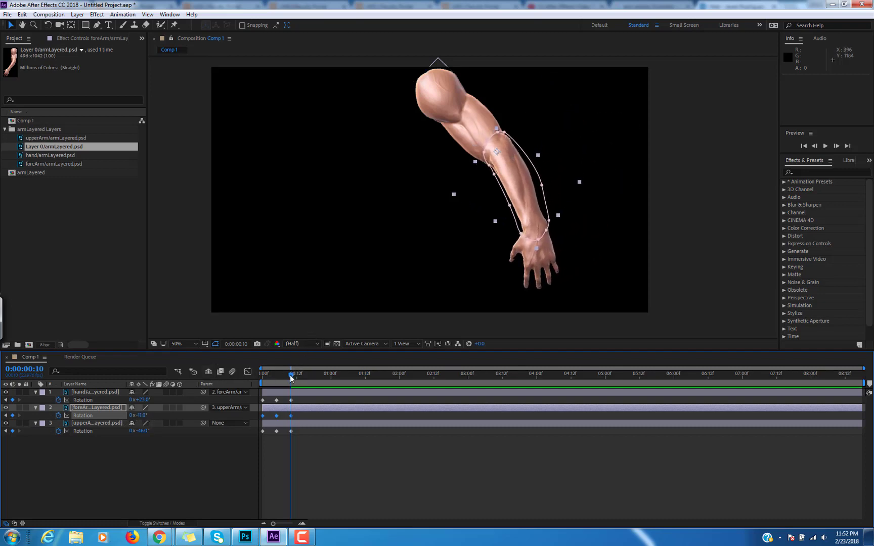
{"action": "left_click_drag", "start_coordinate": [292, 380], "coordinate": [259, 390]}
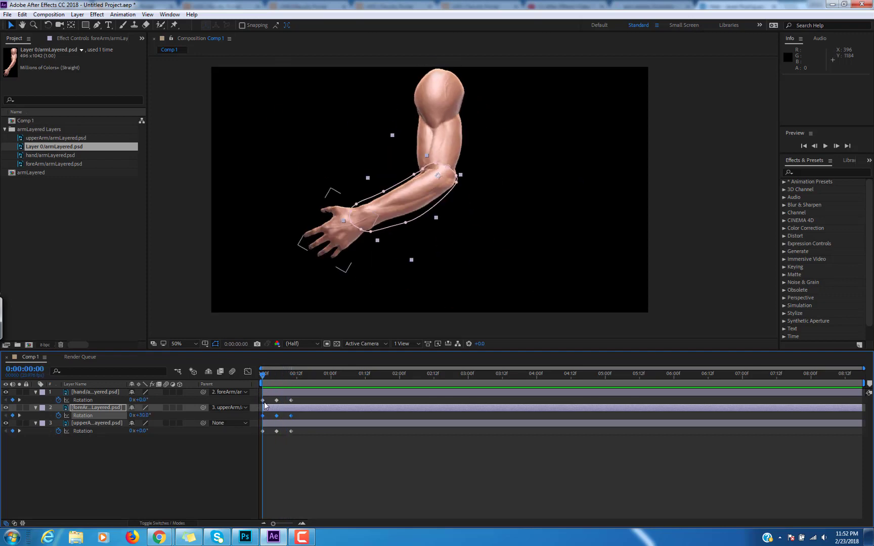
{"action": "left_click", "coordinate": [262, 401]}
{"action": "left_click", "coordinate": [263, 415], "text": "shift"}
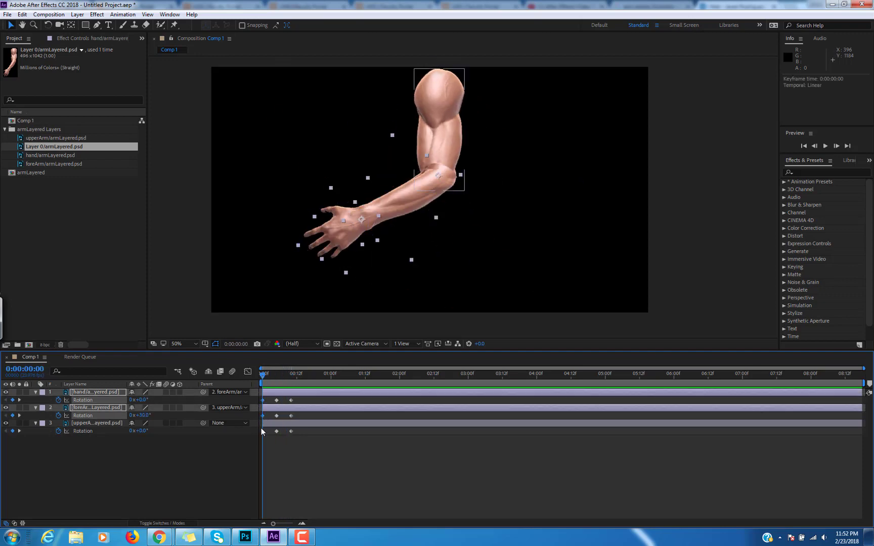
{"action": "left_click", "coordinate": [262, 431], "text": "shift"}
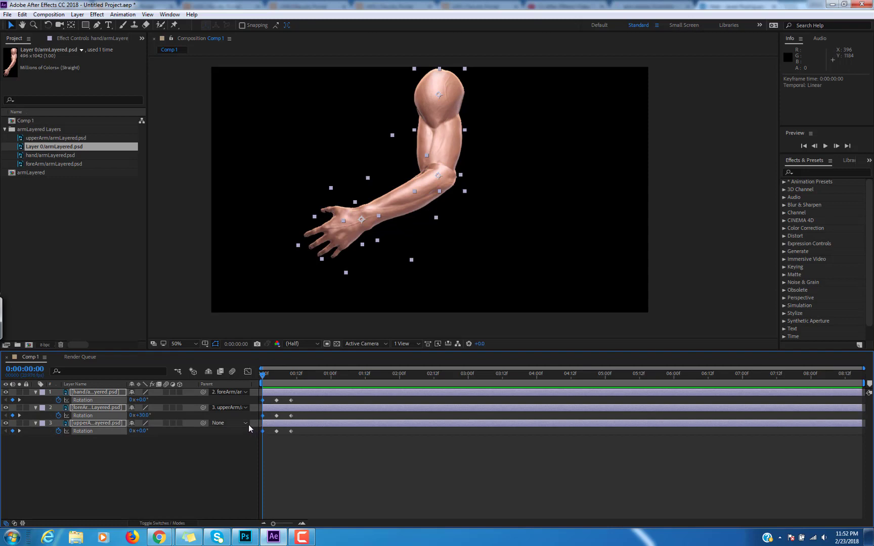
{"action": "key", "text": "ctrl+c"}
{"action": "left_click_drag", "start_coordinate": [263, 379], "coordinate": [304, 378]}
{"action": "key", "text": "Page_Up"}
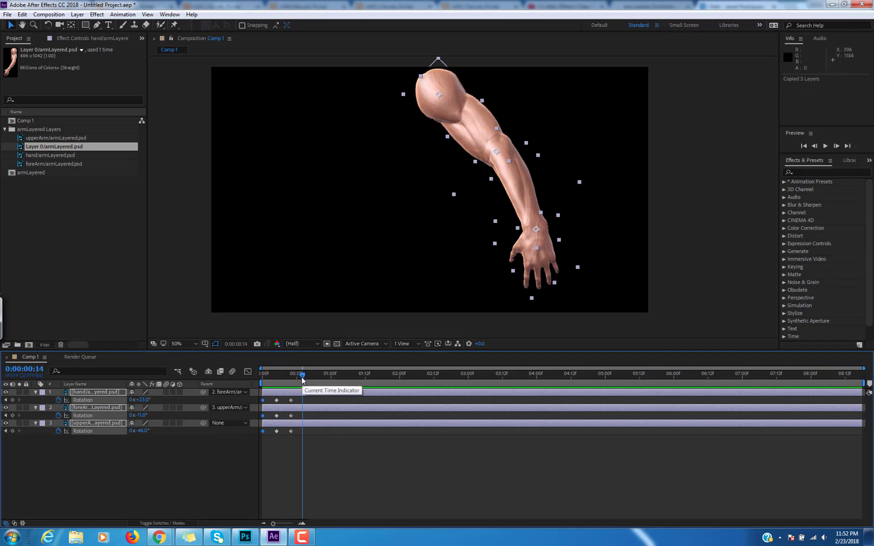
{"action": "key", "text": "ctrl+v"}
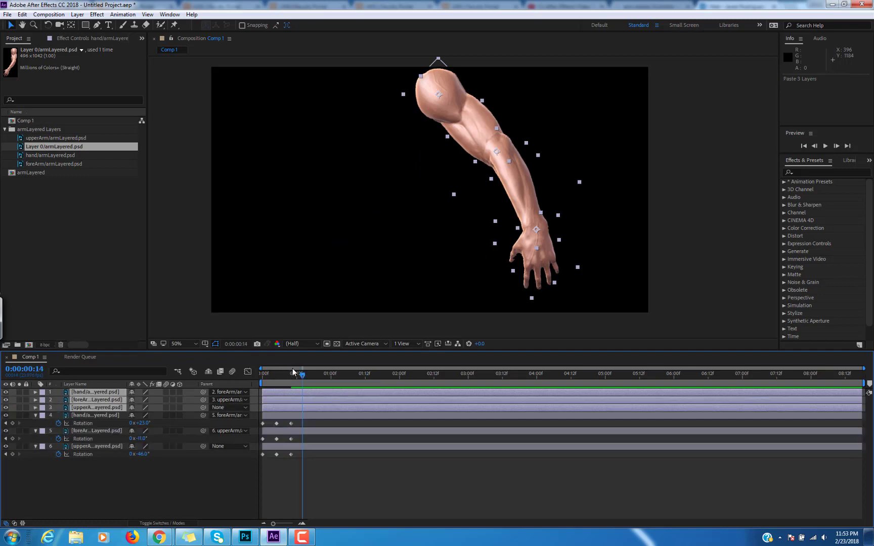
{"action": "key", "text": "ctrl+z"}
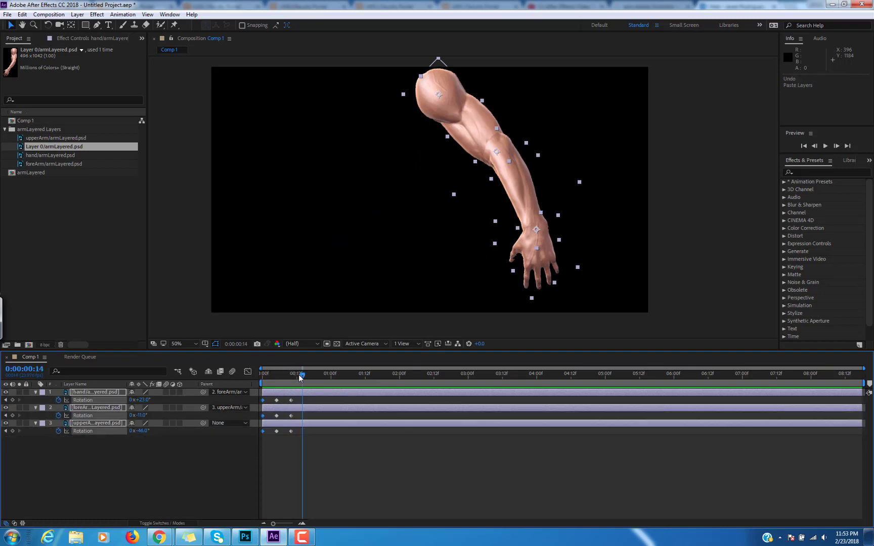
{"action": "right_click", "coordinate": [263, 401]}
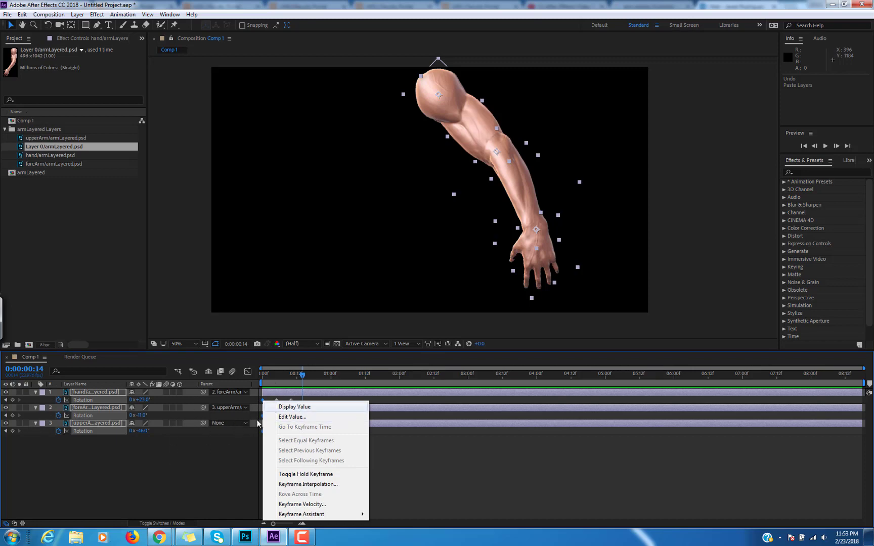
{"action": "left_click", "coordinate": [220, 448]}
{"action": "left_click", "coordinate": [263, 401]}
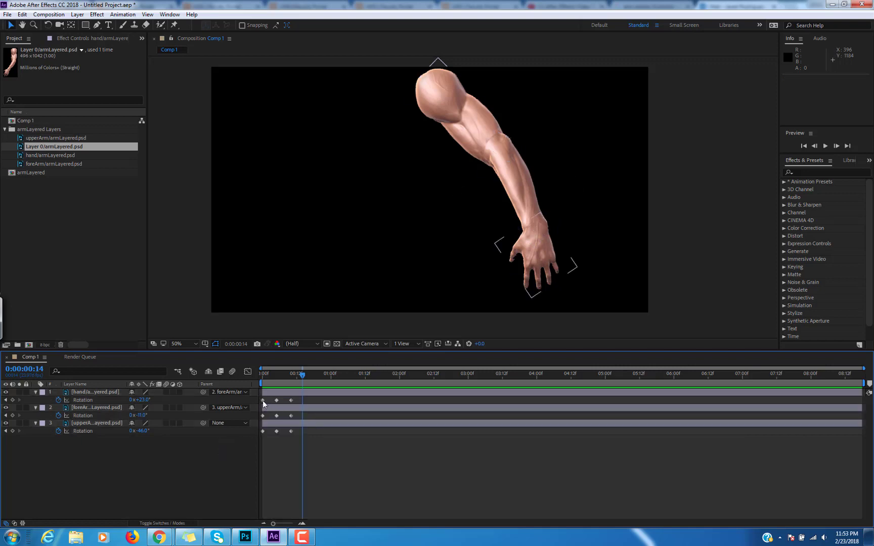
{"action": "left_click", "coordinate": [264, 416], "text": "shift"}
{"action": "left_click", "coordinate": [263, 431], "text": "shift"}
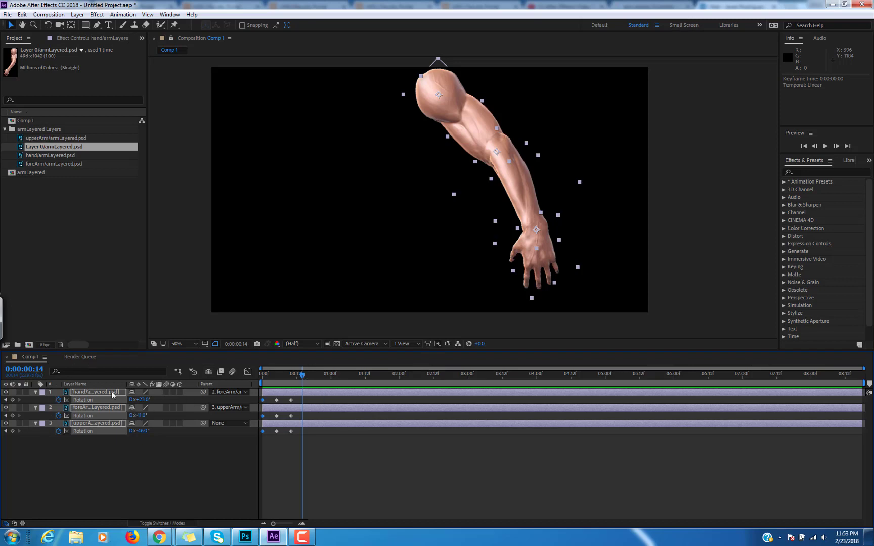
{"action": "mouse_move", "coordinate": [307, 379]}
{"action": "left_mouse_down"}
{"action": "mouse_move", "coordinate": [262, 386]}
{"action": "mouse_move", "coordinate": [303, 383]}
{"action": "left_mouse_up"}
- Try selecting the first Rotation keyframes of the hand, forearm and upper arm, undoing an accidental move
{"action": "left_click", "coordinate": [82, 453]}
{"action": "left_click", "coordinate": [88, 400]}
{"action": "left_click", "coordinate": [85, 415], "text": "ctrl"}
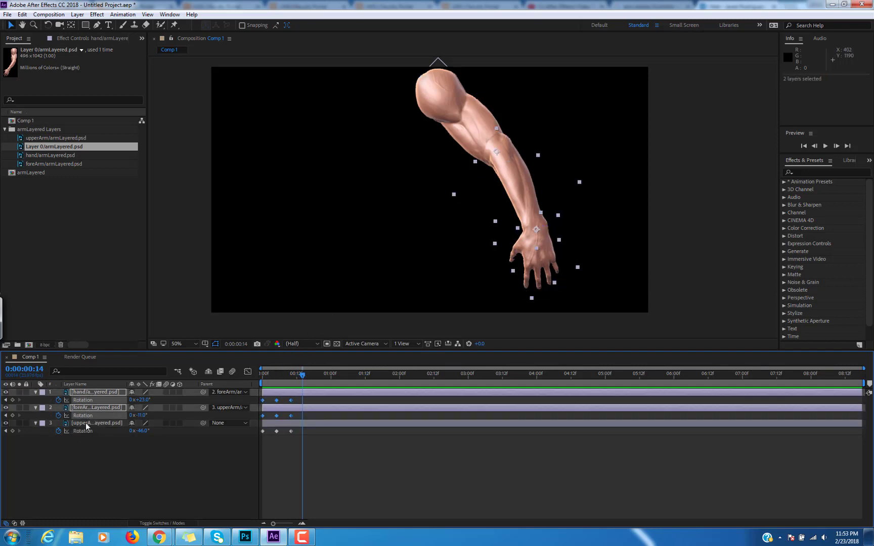
{"action": "left_click", "coordinate": [86, 429], "text": "ctrl"}
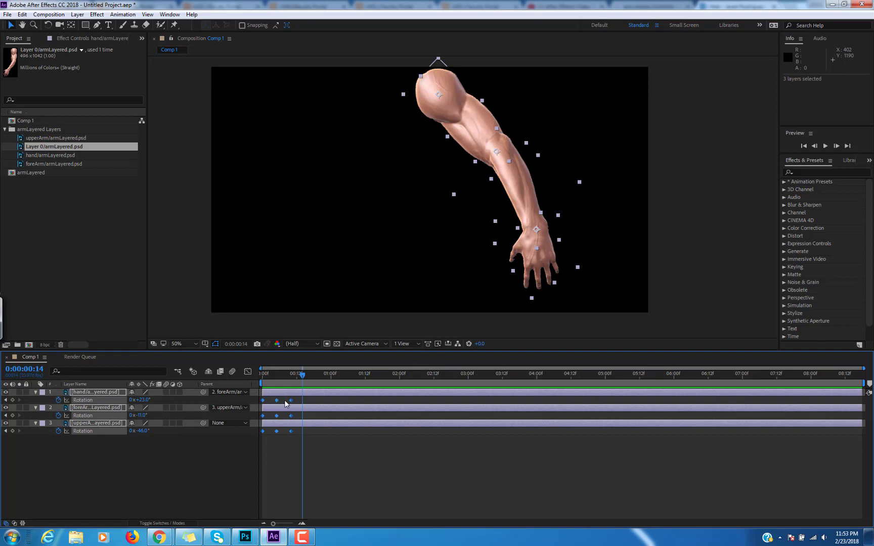
{"action": "left_click", "coordinate": [309, 398], "text": "ctrl"}
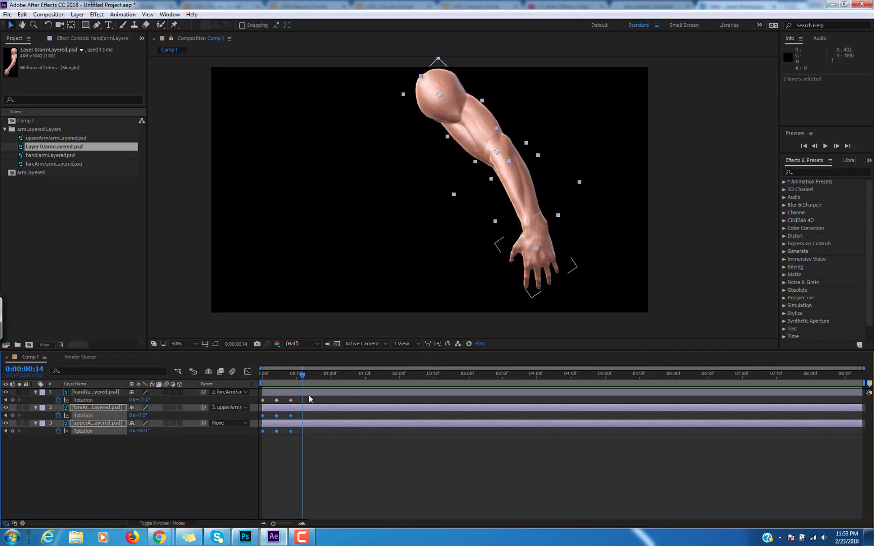
{"action": "left_click", "coordinate": [263, 401]}
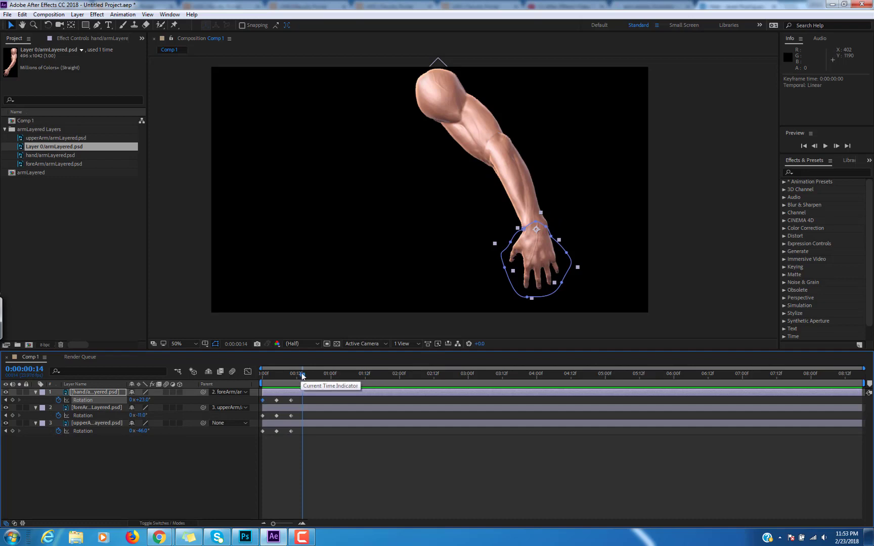
{"action": "left_click_drag", "start_coordinate": [282, 374], "coordinate": [254, 377]}
{"action": "left_click", "coordinate": [263, 416], "text": "shift"}
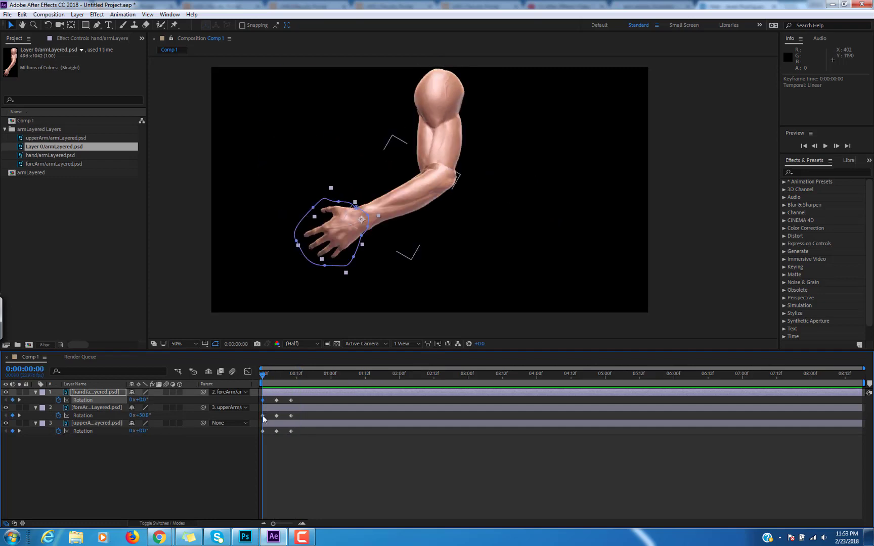
{"action": "left_click", "coordinate": [263, 416]}
{"action": "left_click", "coordinate": [263, 431]}
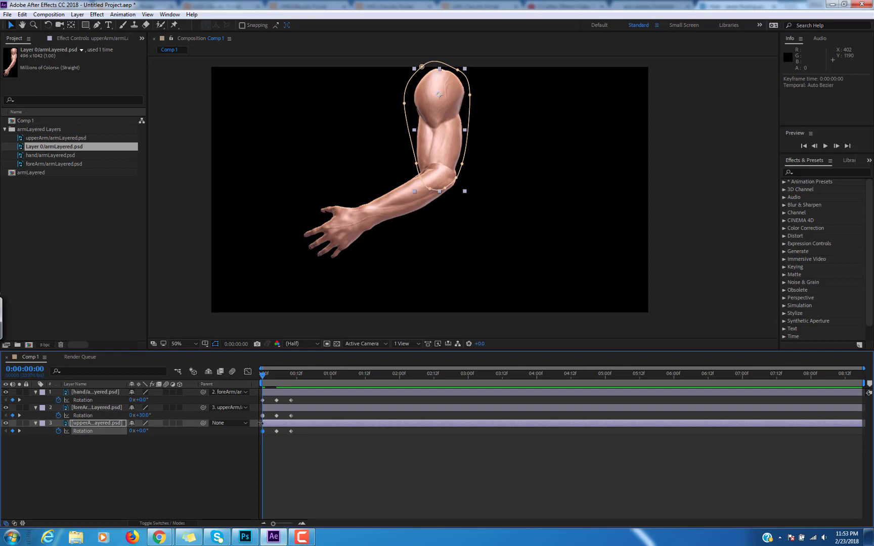
{"action": "left_click", "coordinate": [83, 408], "text": "shift"}
{"action": "left_click", "coordinate": [92, 394], "text": "shift"}
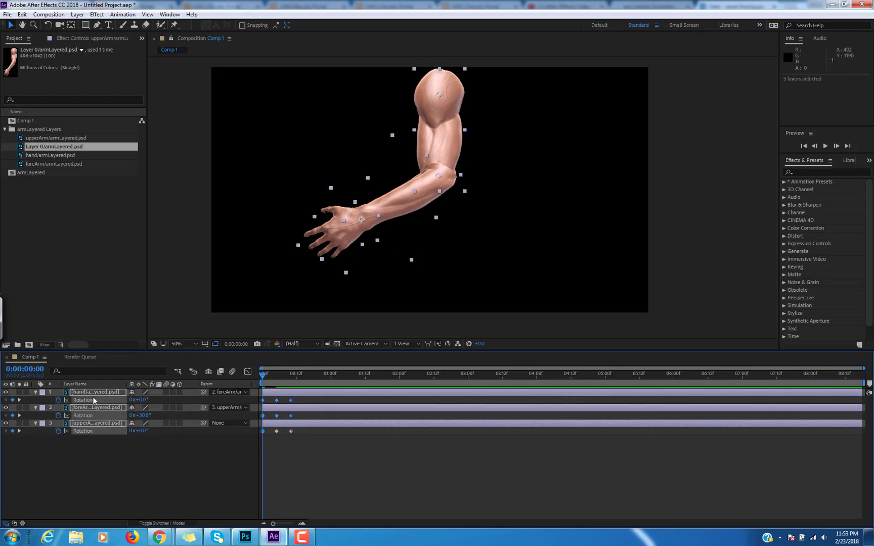
{"action": "left_click", "coordinate": [264, 430]}
{"action": "left_click", "coordinate": [263, 431]}
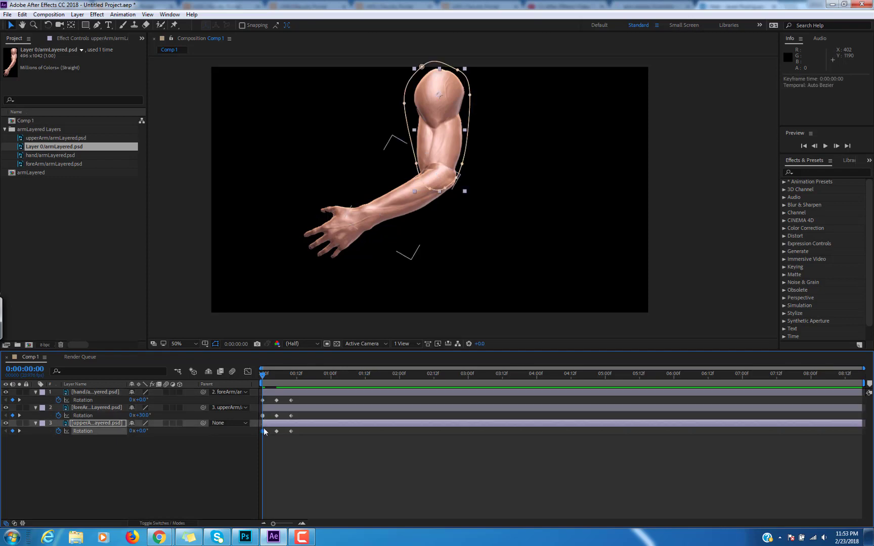
{"action": "key", "text": "ctrl+z"}
- Select the frame-0 Rotation keyframes of the upper arm, forearm and hand together
{"action": "key", "text": "ctrl+Up"}
{"action": "left_click", "coordinate": [271, 436]}
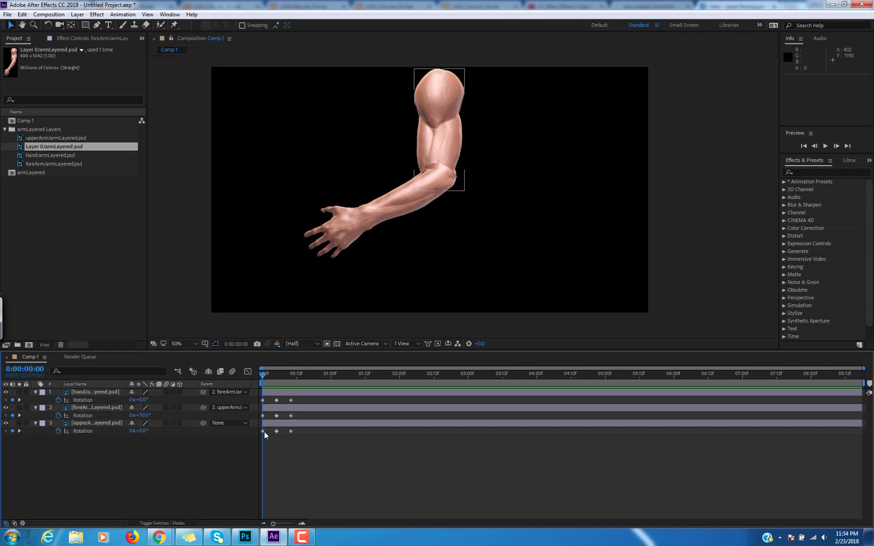
{"action": "left_click", "coordinate": [264, 431]}
{"action": "left_click", "coordinate": [263, 416]}
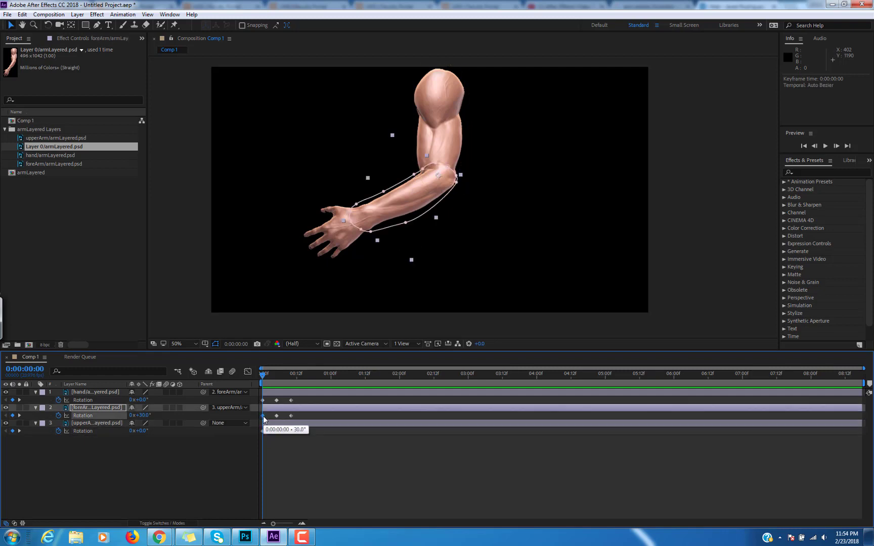
{"action": "left_click", "coordinate": [264, 432], "text": "shift"}
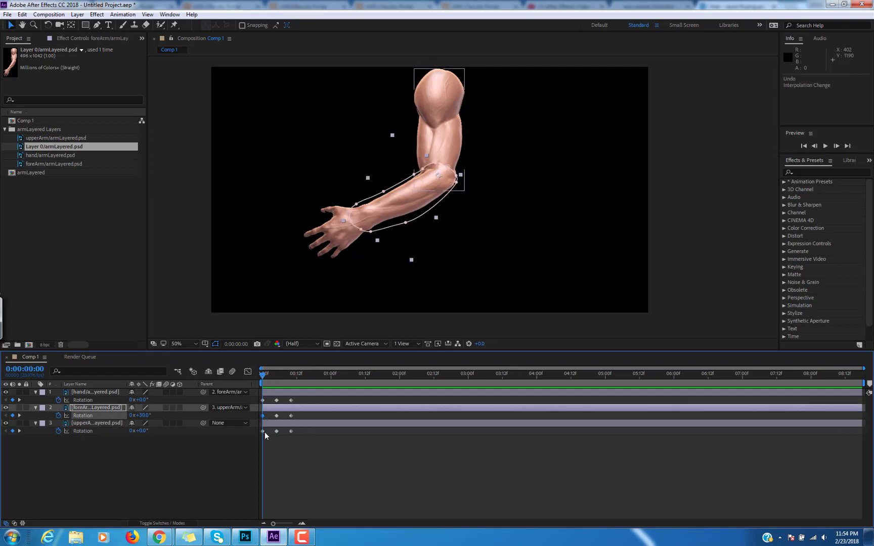
{"action": "left_click", "coordinate": [264, 433]}
{"action": "left_click", "coordinate": [263, 432]}
{"action": "left_click", "coordinate": [263, 416], "text": "shift"}
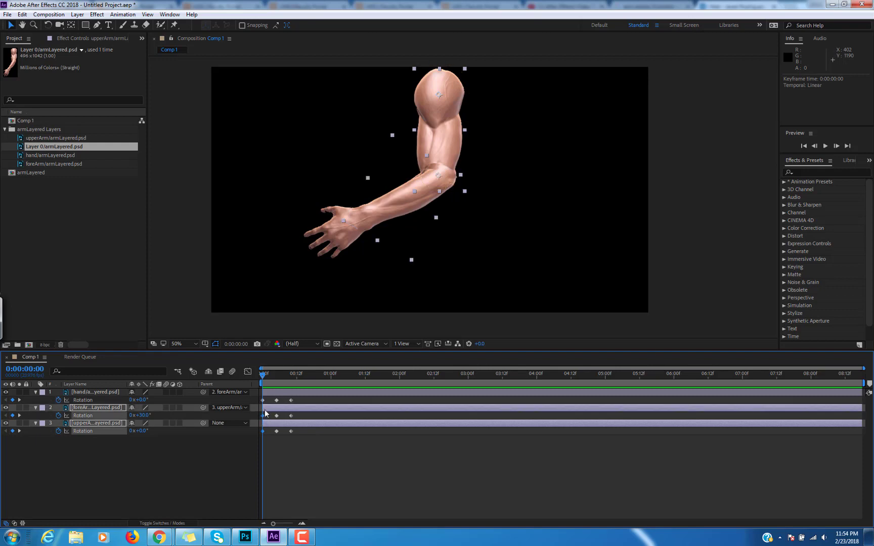
{"action": "left_click", "coordinate": [263, 400], "text": "shift"}
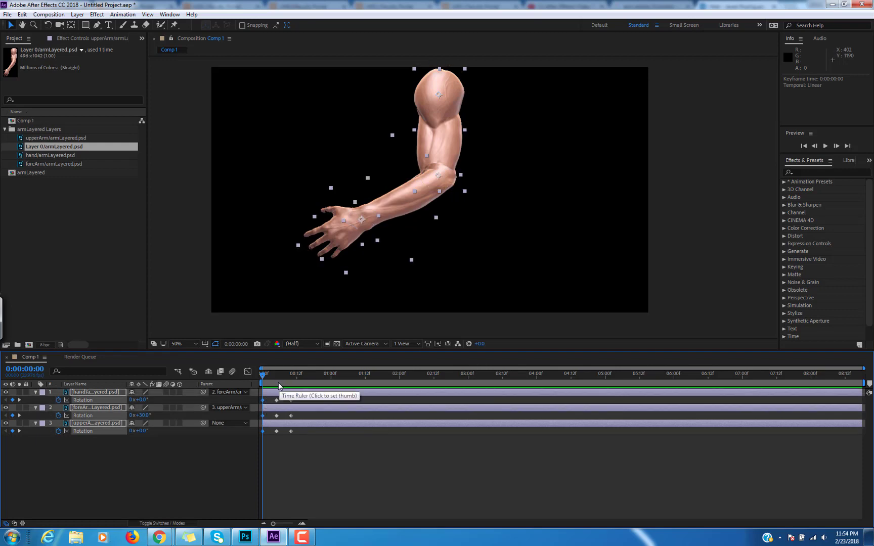
- Copy the starting keyframes, paste at frame 14, undo the pasted layers, and duplicate the three layers with Ctrl+D
{"action": "left_click", "coordinate": [22, 14]}
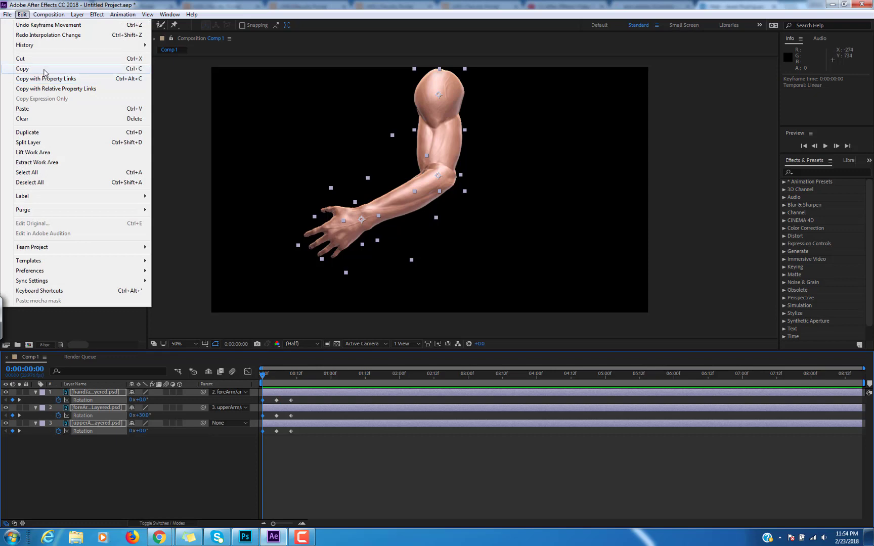
{"action": "left_click", "coordinate": [44, 69]}
{"action": "left_click_drag", "start_coordinate": [264, 375], "coordinate": [303, 383]}
{"action": "left_click", "coordinate": [22, 14]}
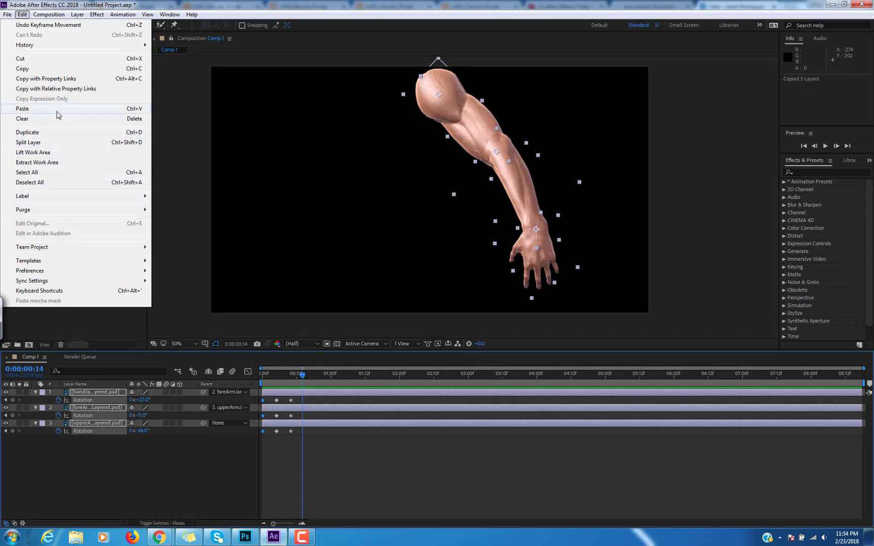
{"action": "left_click", "coordinate": [30, 109]}
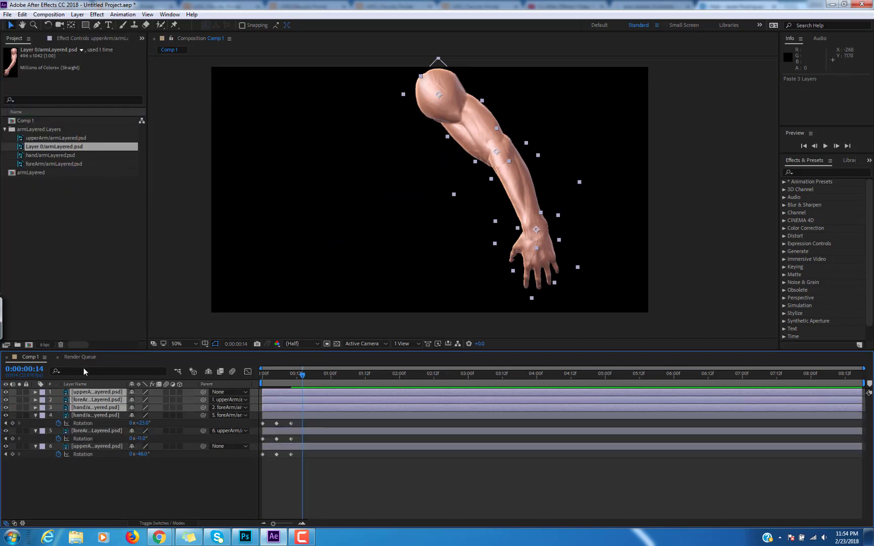
{"action": "key", "text": "ctrl+z"}
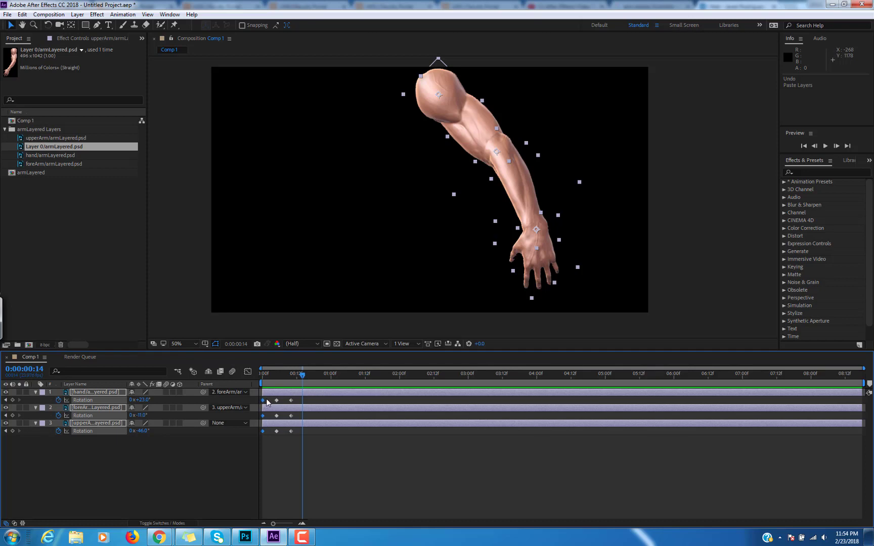
{"action": "key", "text": "ctrl+d"}
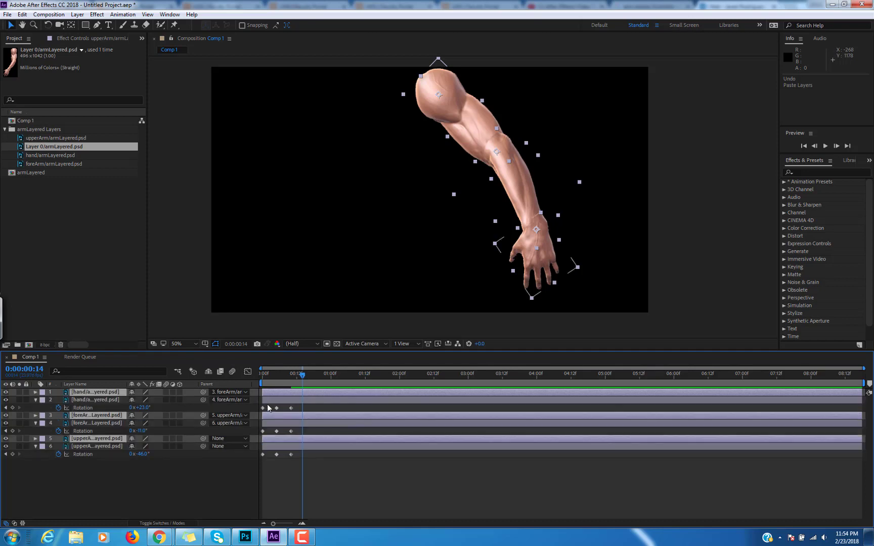
- Undo the layer duplication and paste the hand's starting rotation keyframe at frame 14
{"action": "key", "text": "ctrl+z"}
{"action": "left_click", "coordinate": [263, 401]}
{"action": "left_click", "coordinate": [273, 414]}
{"action": "left_click", "coordinate": [263, 401]}
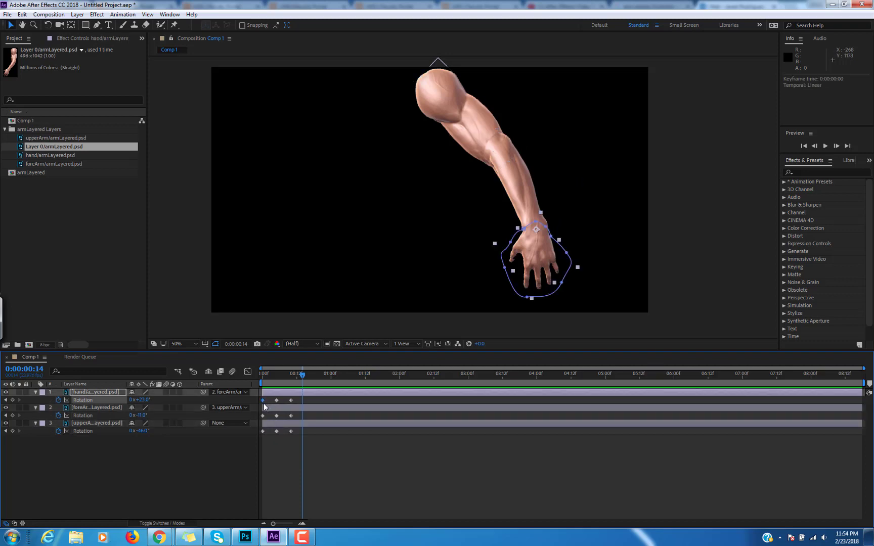
{"action": "key", "text": "ctrl+v"}
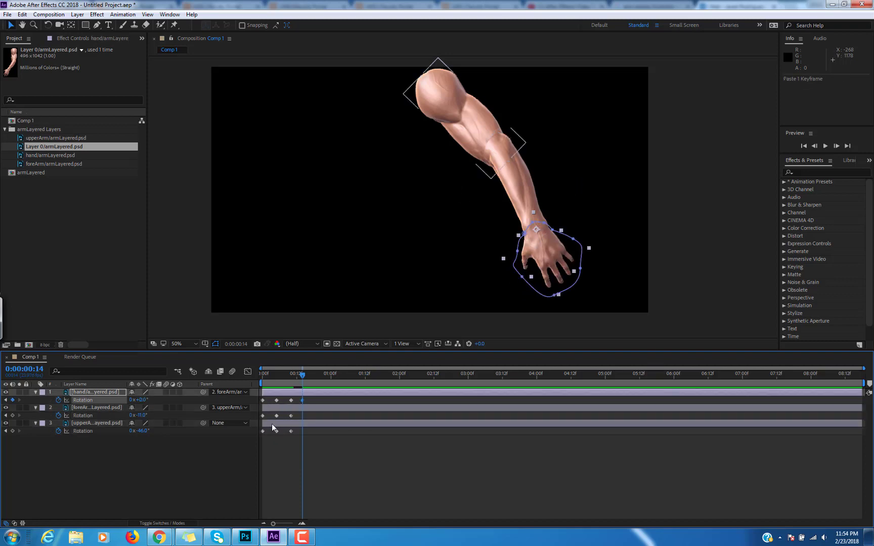
- Copy the forearm's and upper arm's starting rotation keyframes to frame 14 so the swing loops
{"action": "left_click", "coordinate": [264, 416]}
{"action": "key", "text": "ctrl+c"}
{"action": "key", "text": "ctrl+v"}
{"action": "left_click", "coordinate": [263, 431]}
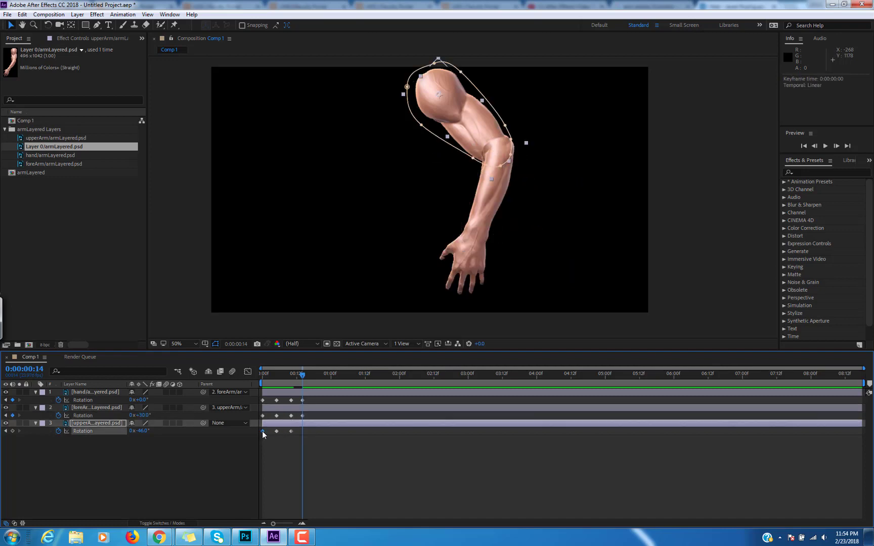
{"action": "key", "text": "ctrl+c"}
{"action": "key", "text": "ctrl+v"}
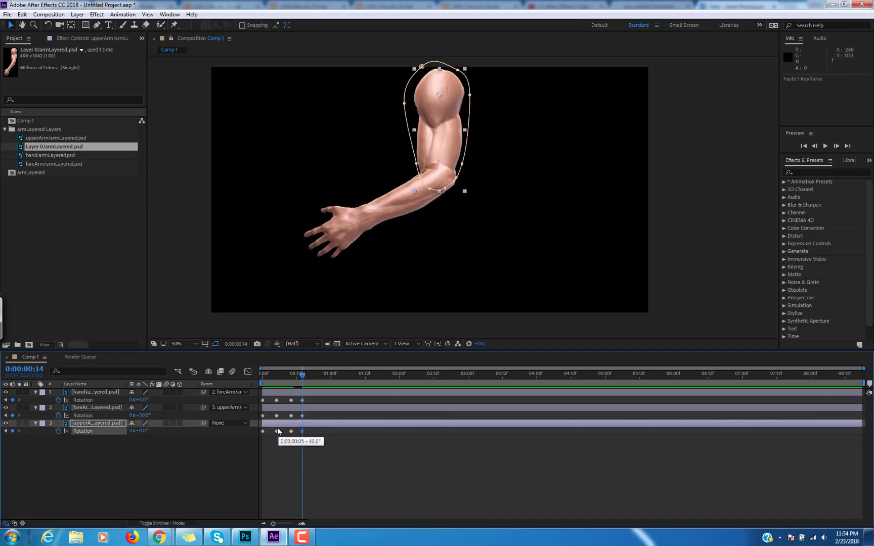
{"action": "mouse_move", "coordinate": [303, 375]}
{"action": "left_mouse_down"}
{"action": "mouse_move", "coordinate": [253, 380]}
{"action": "mouse_move", "coordinate": [314, 380]}
{"action": "mouse_move", "coordinate": [272, 381]}
{"action": "mouse_move", "coordinate": [305, 383]}
{"action": "mouse_move", "coordinate": [300, 436]}
{"action": "mouse_move", "coordinate": [295, 394]}
{"action": "mouse_move", "coordinate": [308, 403]}
{"action": "mouse_move", "coordinate": [308, 379]}
{"action": "mouse_move", "coordinate": [246, 377]}
{"action": "mouse_move", "coordinate": [305, 379]}
{"action": "left_mouse_up"}
{"action": "key", "text": "ctrl+z"}
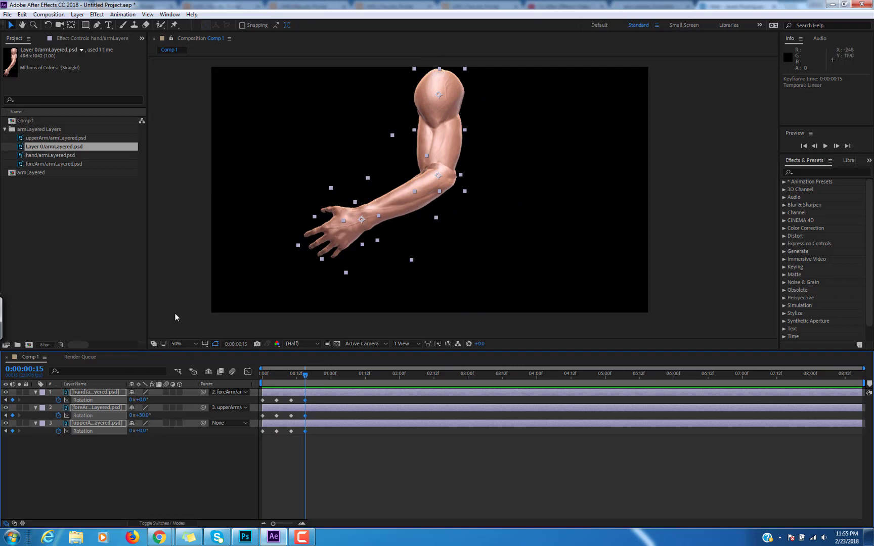